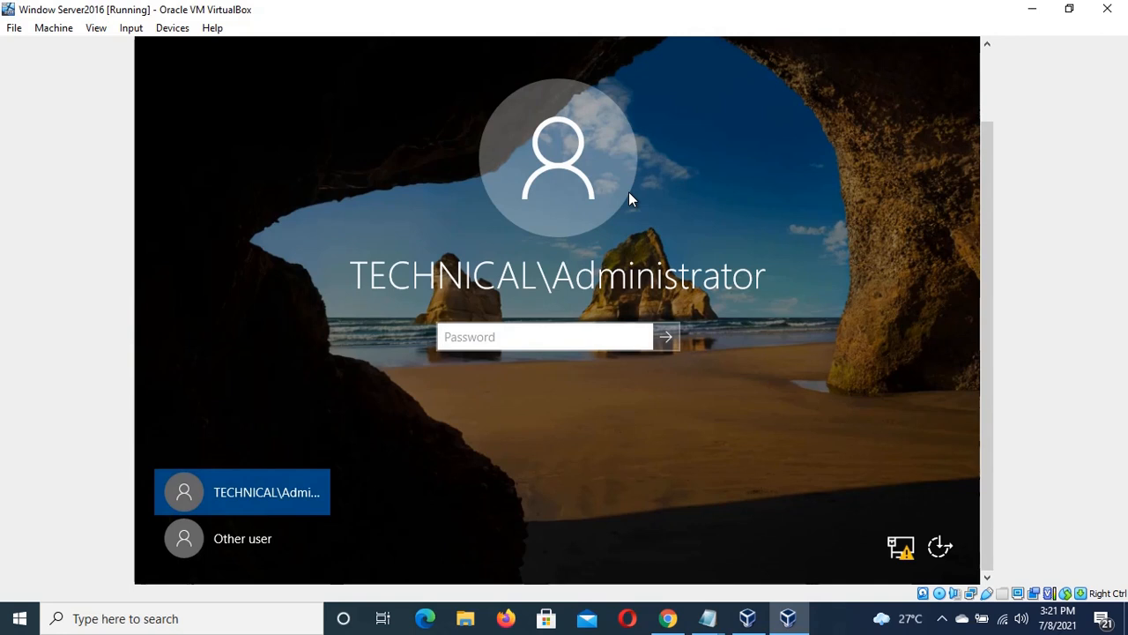
- Sign in to the Windows Server 2016 virtual machine as the domain administrator with the account password
{"action": "type", "text": "**************"}
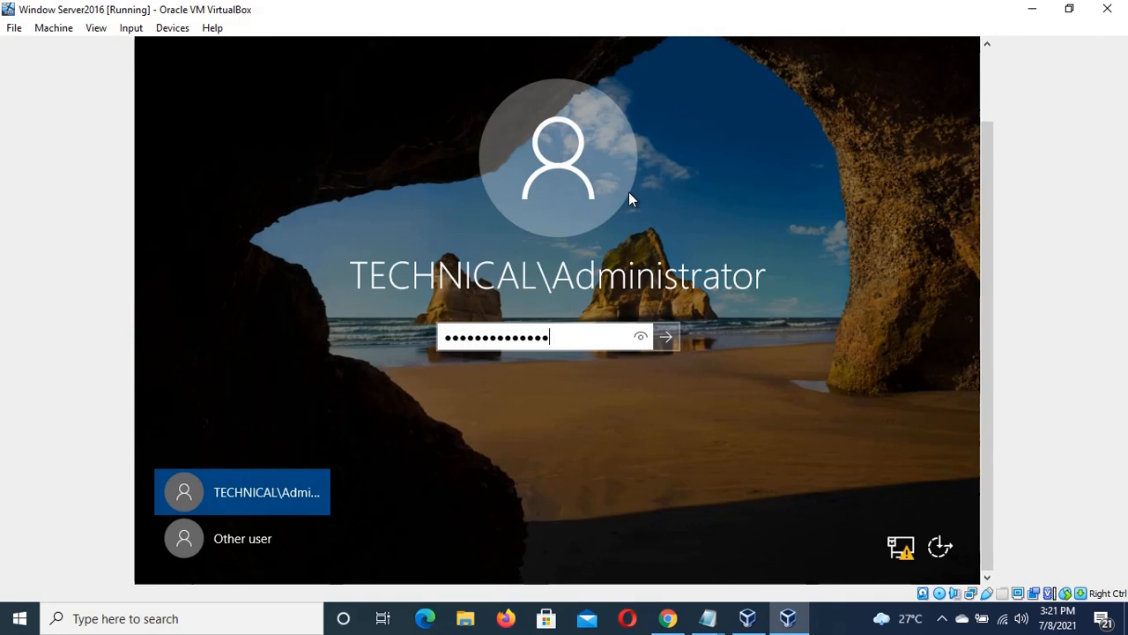
{"action": "key", "text": "Return"}
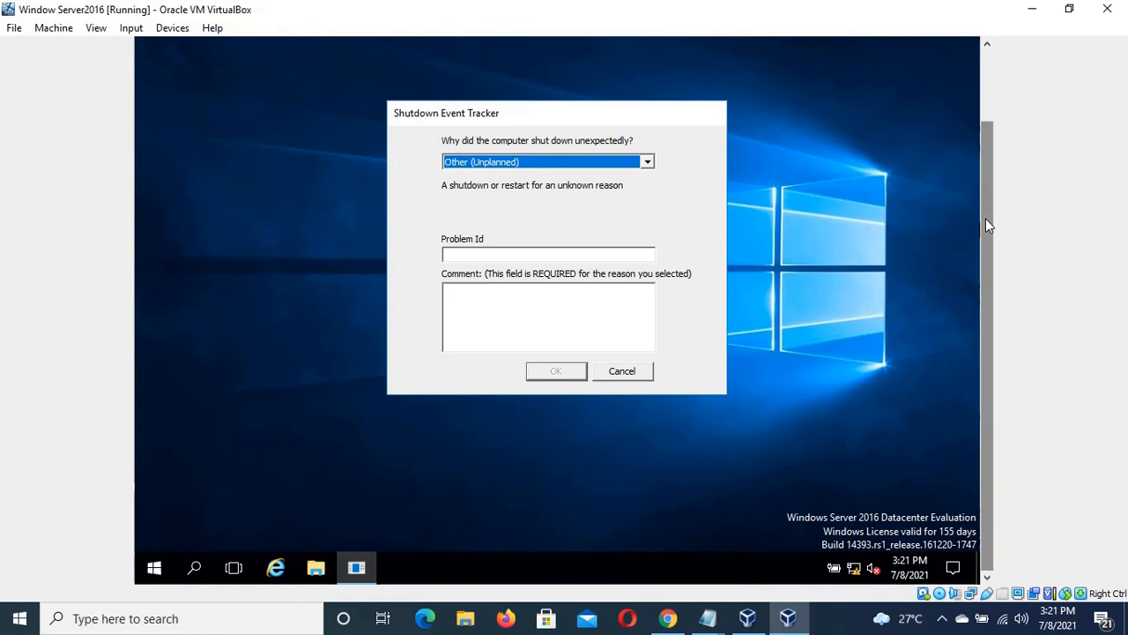
{"action": "left_click_drag", "start_coordinate": [985, 219], "coordinate": [985, 174]}
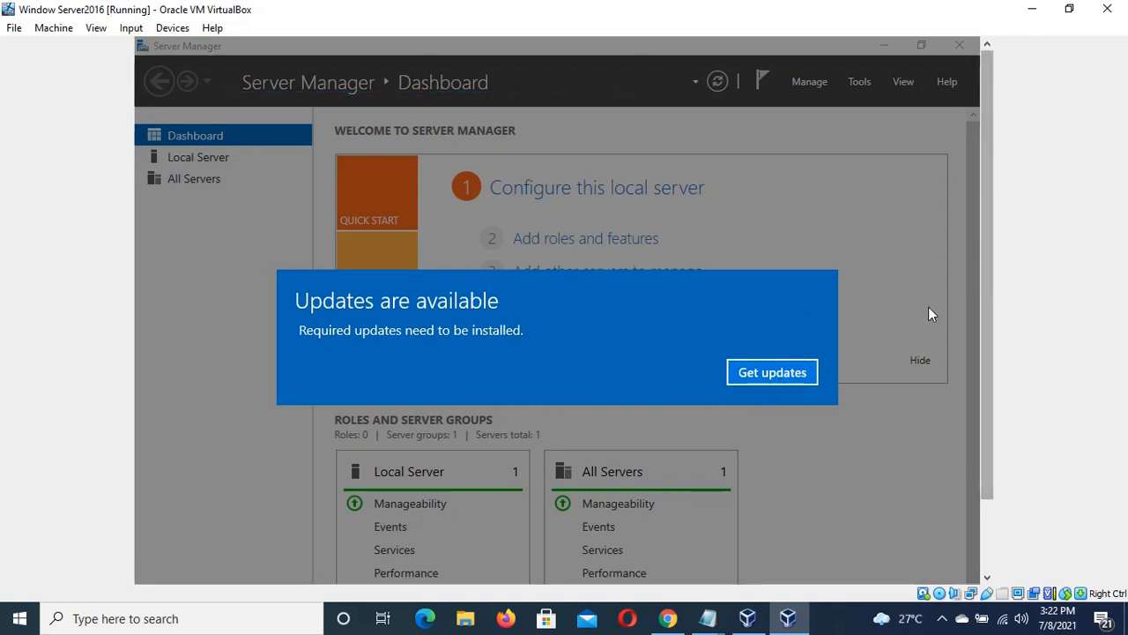
- Answer the required-updates notice with Get updates and close the Windows Update settings without installing anything
{"action": "left_click", "coordinate": [790, 376]}
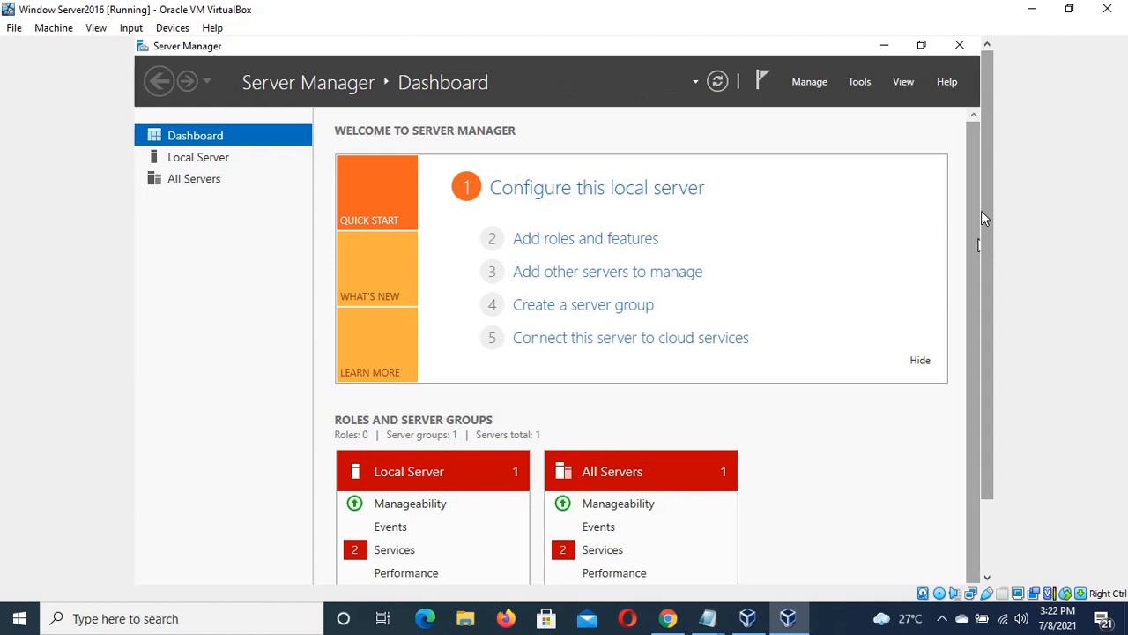
{"action": "left_click_drag", "start_coordinate": [989, 219], "coordinate": [991, 244]}
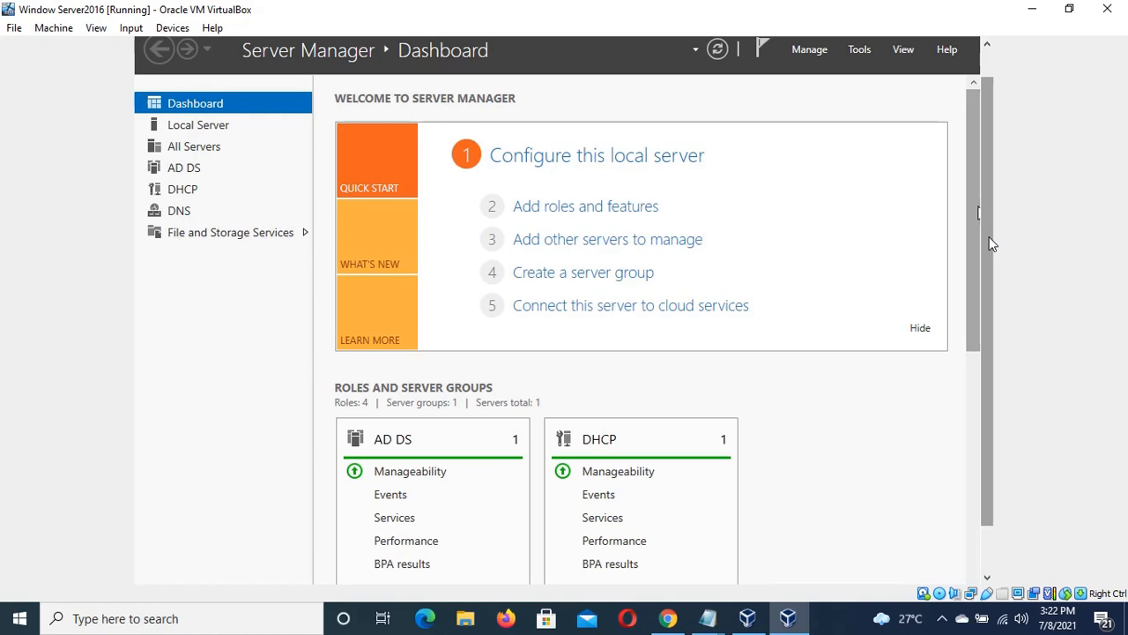
{"action": "key", "text": "super+i"}
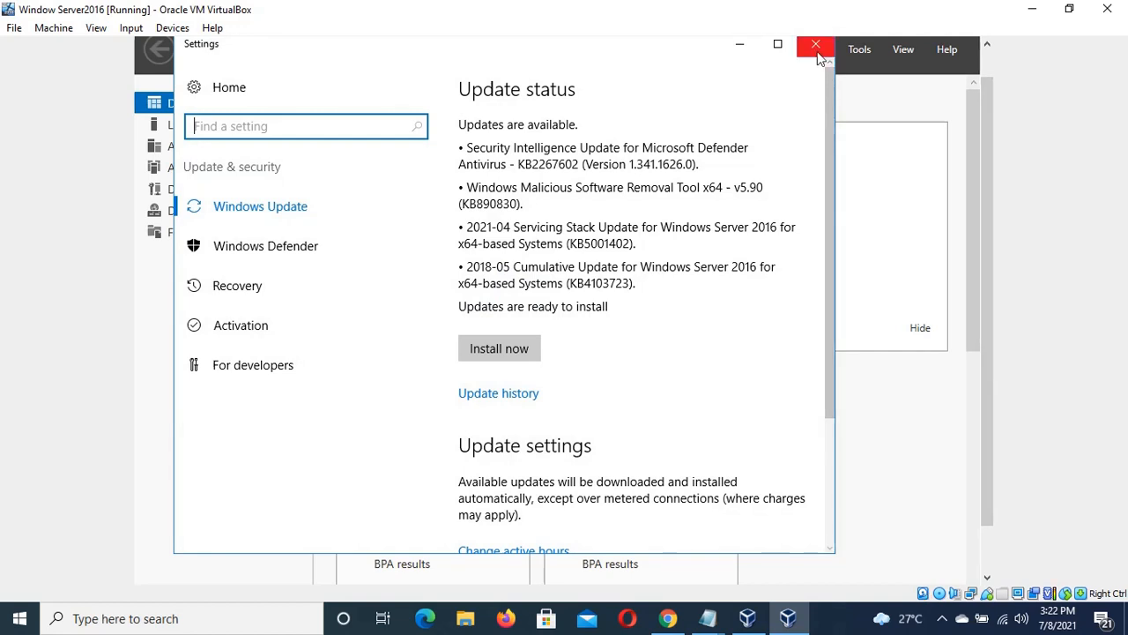
{"action": "left_click", "coordinate": [815, 46]}
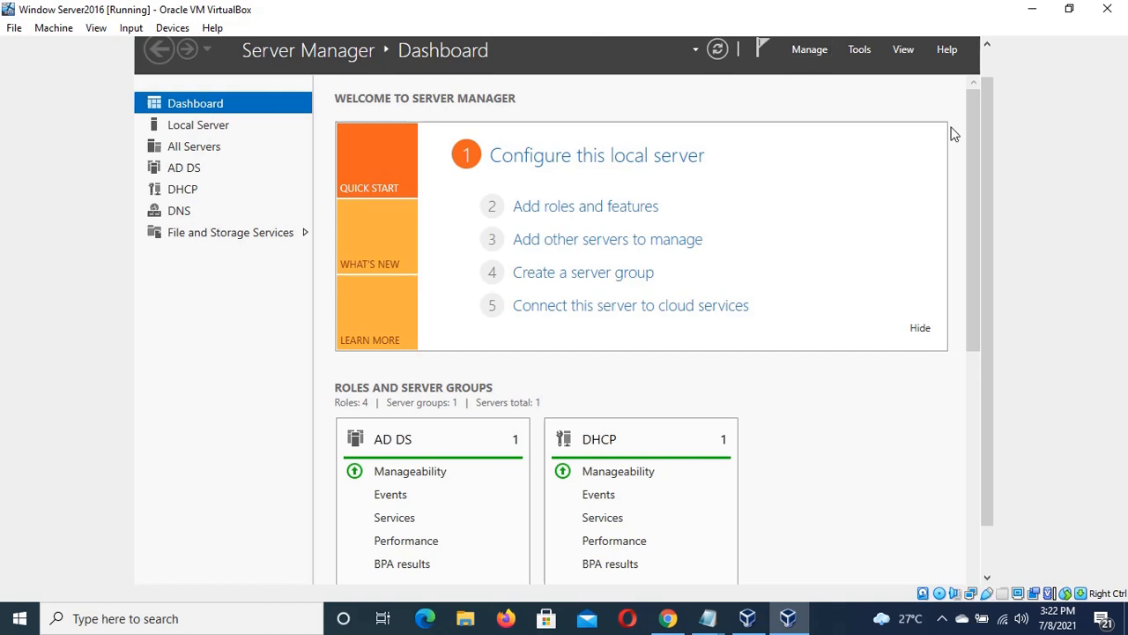
- Open the Group Policy Management console from Server Manager
{"action": "mouse_move", "coordinate": [985, 151]}
{"action": "left_mouse_down"}
{"action": "mouse_move", "coordinate": [987, 182]}
{"action": "mouse_move", "coordinate": [990, 139]}
{"action": "left_mouse_up"}
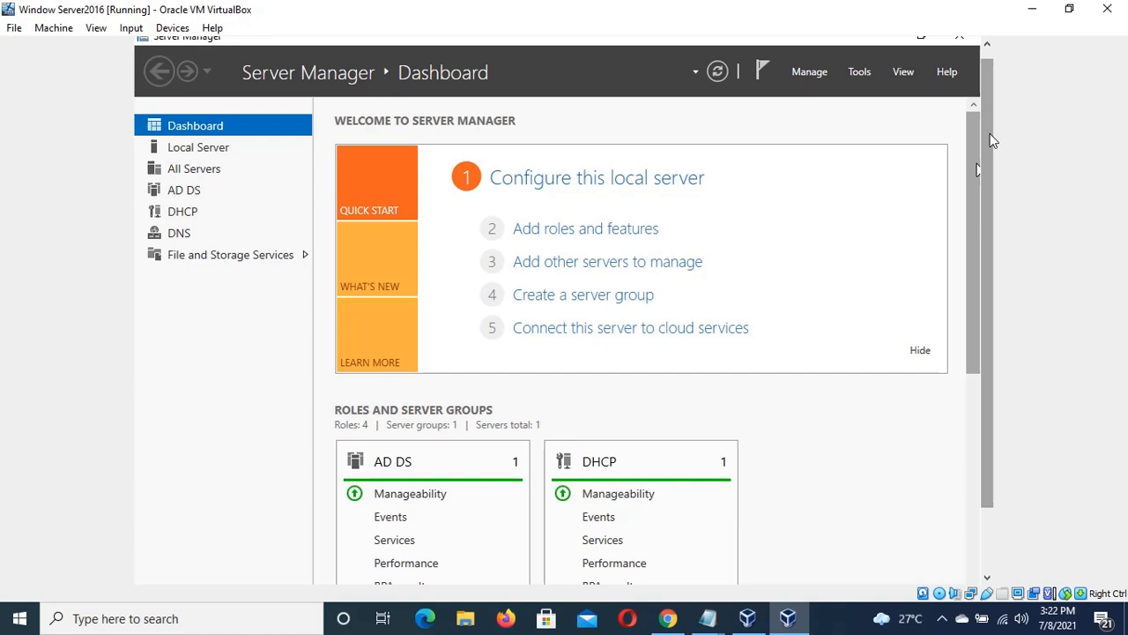
{"action": "left_click_drag", "start_coordinate": [985, 129], "coordinate": [1127, 212]}
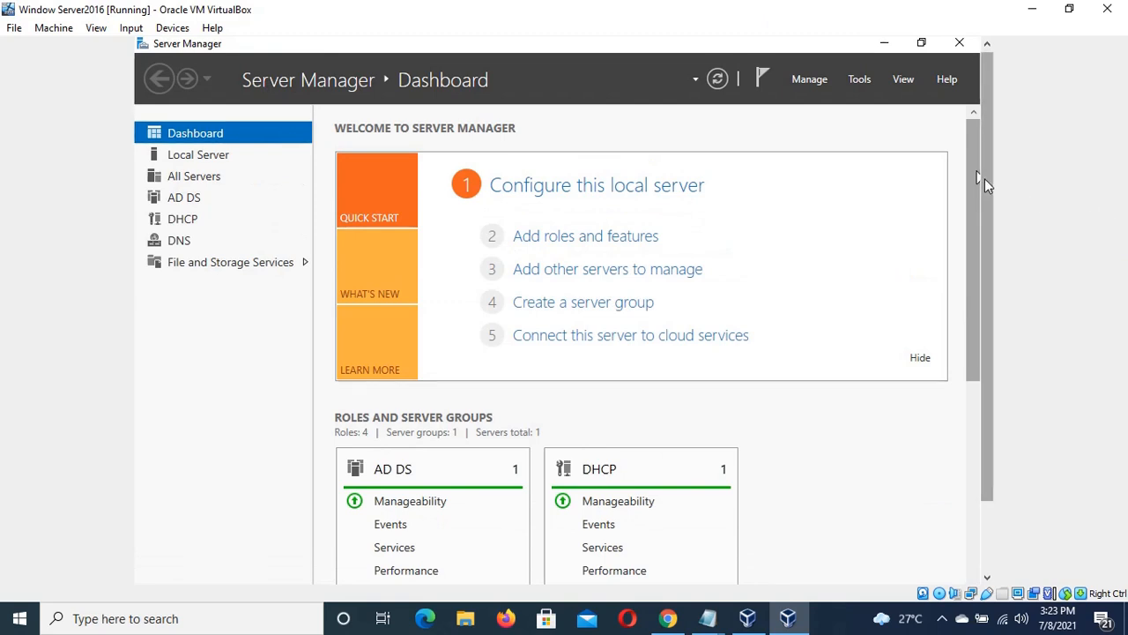
{"action": "left_click_drag", "start_coordinate": [985, 178], "coordinate": [983, 150]}
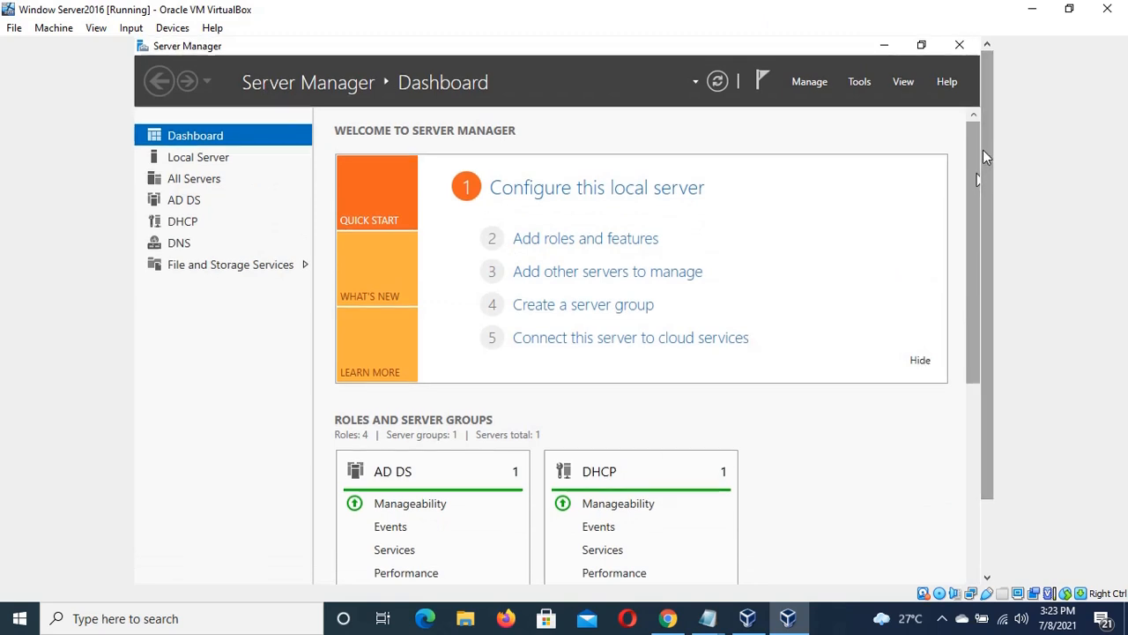
{"action": "left_click", "coordinate": [860, 81]}
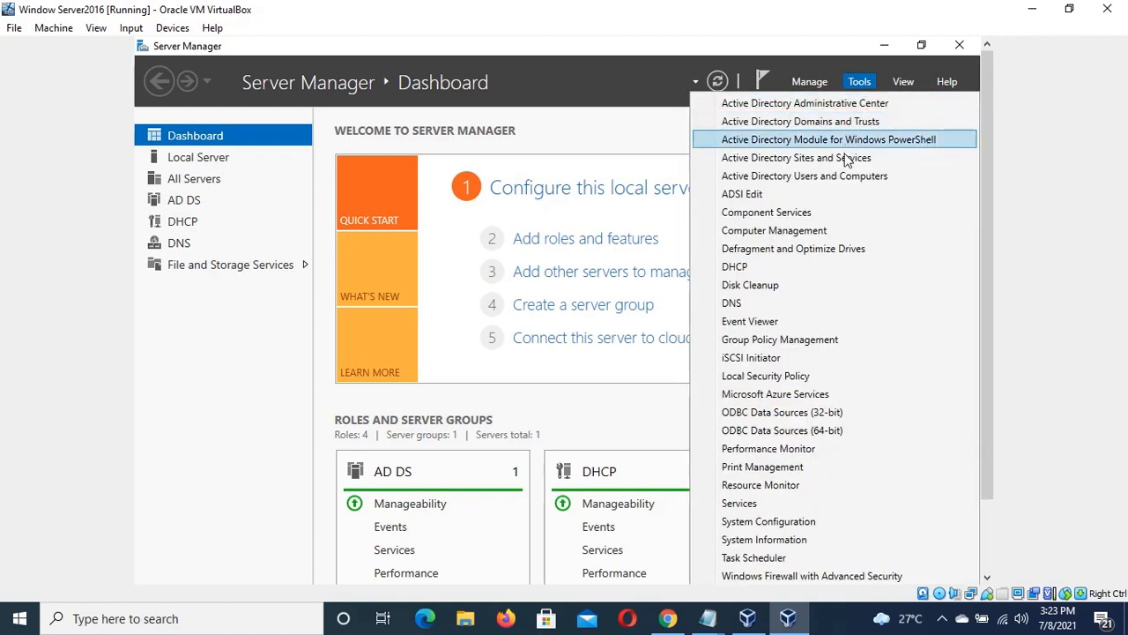
{"action": "left_click", "coordinate": [821, 342]}
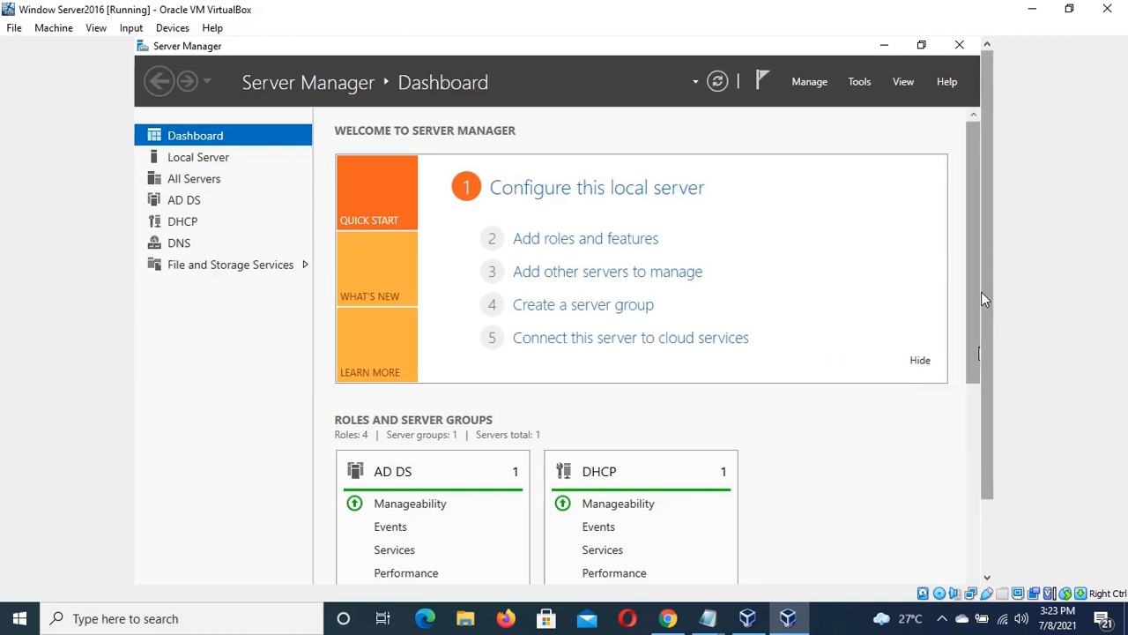
- Switch the virtual machine to full-screen view and maximize the Group Policy Management window
{"action": "scroll", "coordinate": [978, 291], "scroll_direction": "down", "scroll_amount": 2}
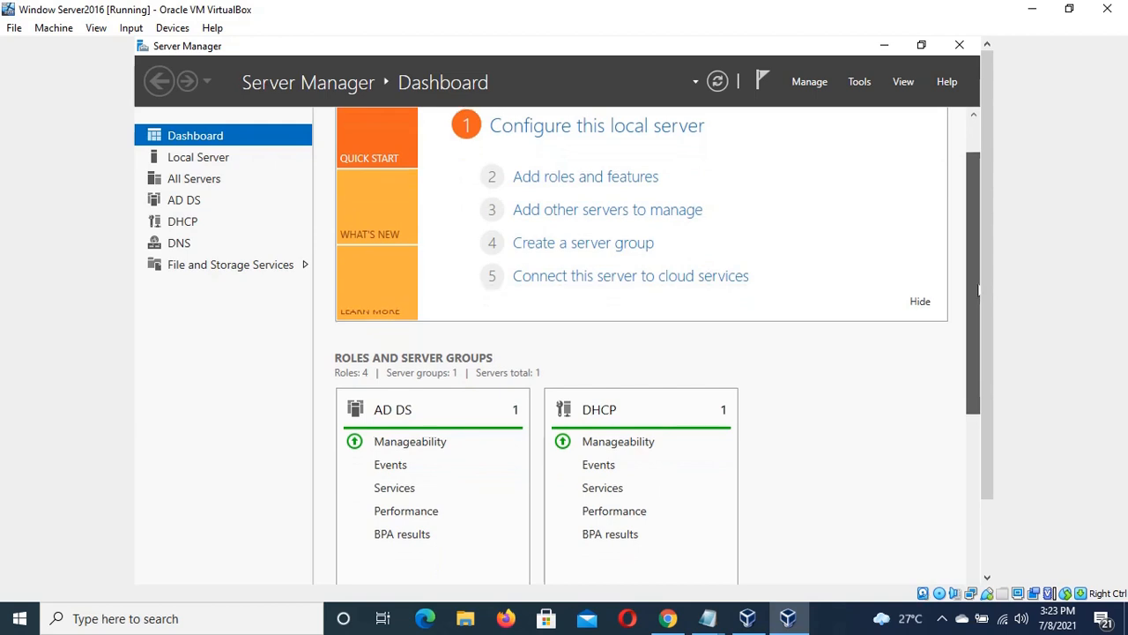
{"action": "scroll", "coordinate": [978, 290], "scroll_direction": "up", "scroll_amount": 2}
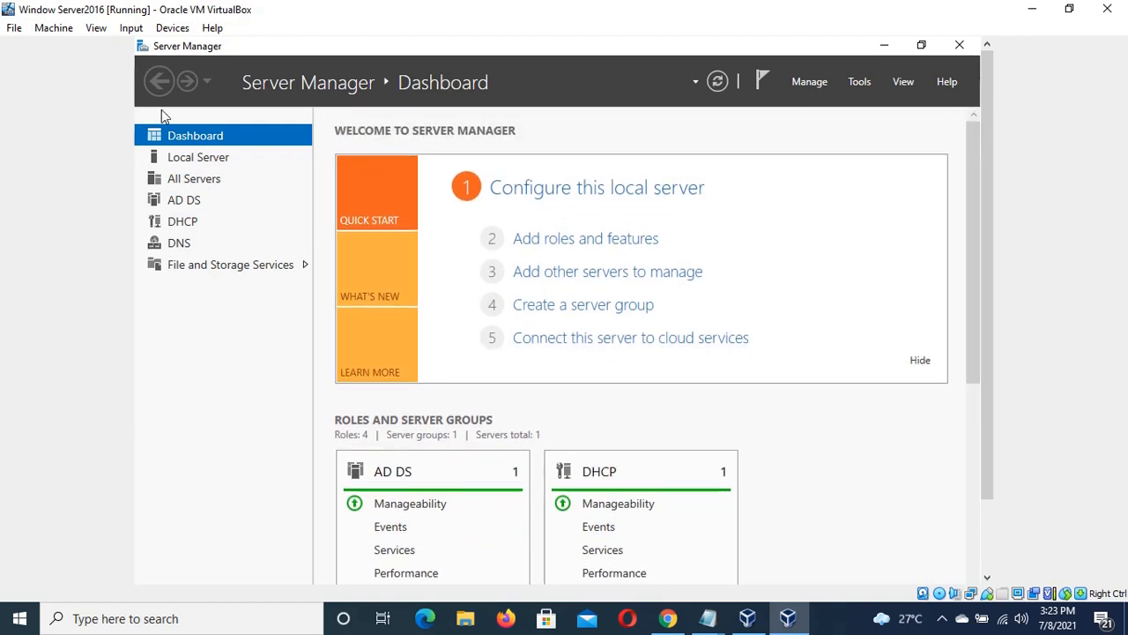
{"action": "left_click", "coordinate": [140, 31]}
{"action": "mouse_move", "coordinate": [157, 35]}
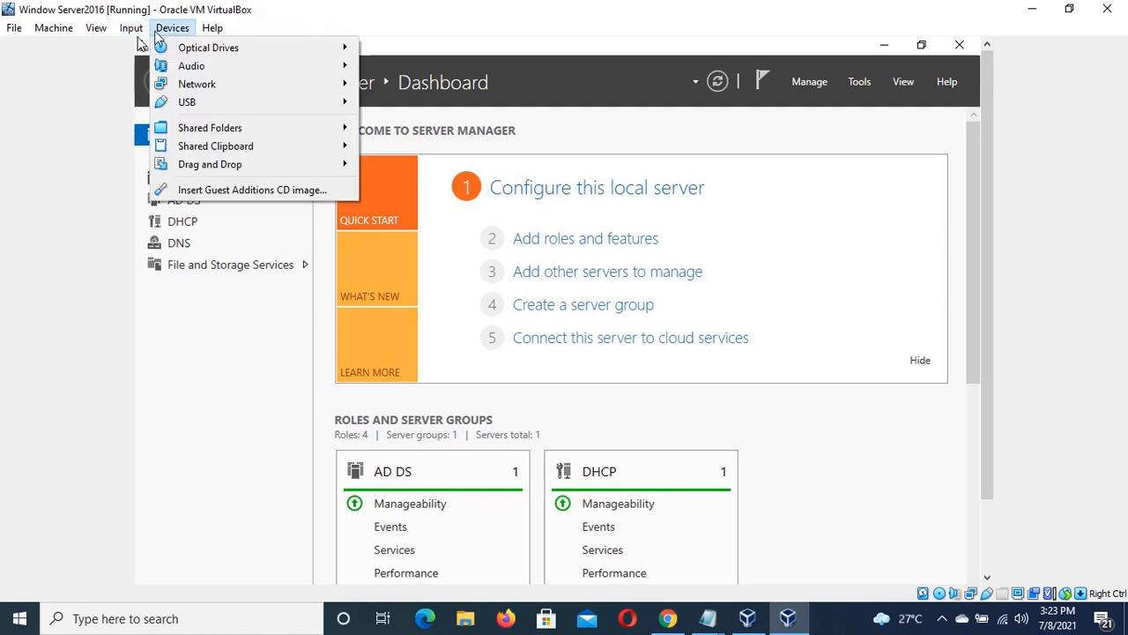
{"action": "left_click", "coordinate": [111, 42]}
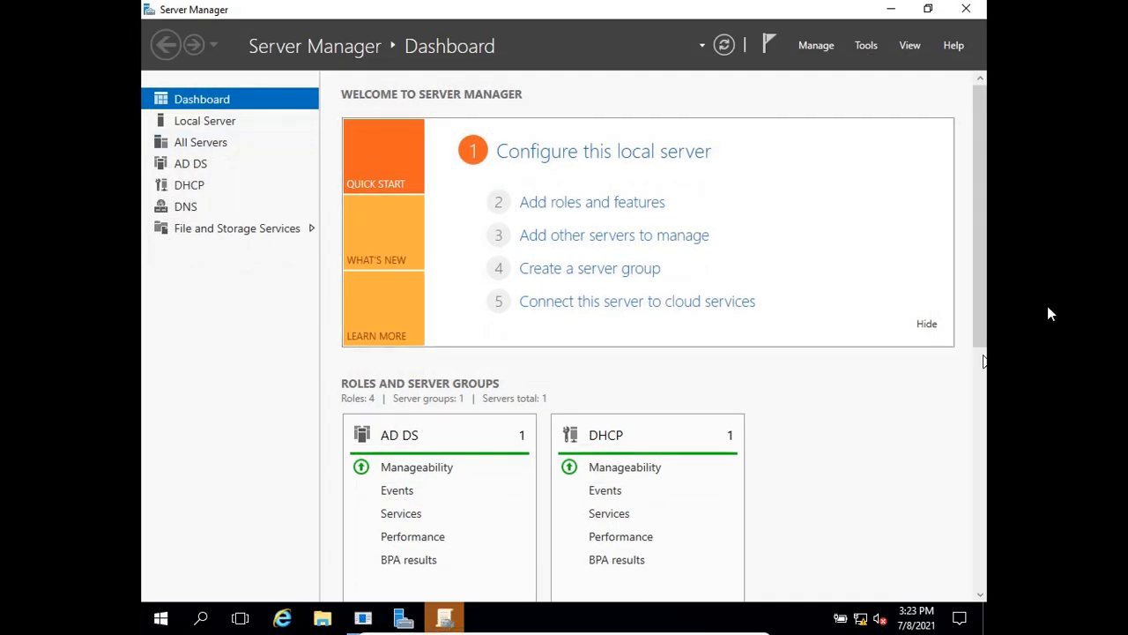
{"action": "left_click", "coordinate": [445, 618]}
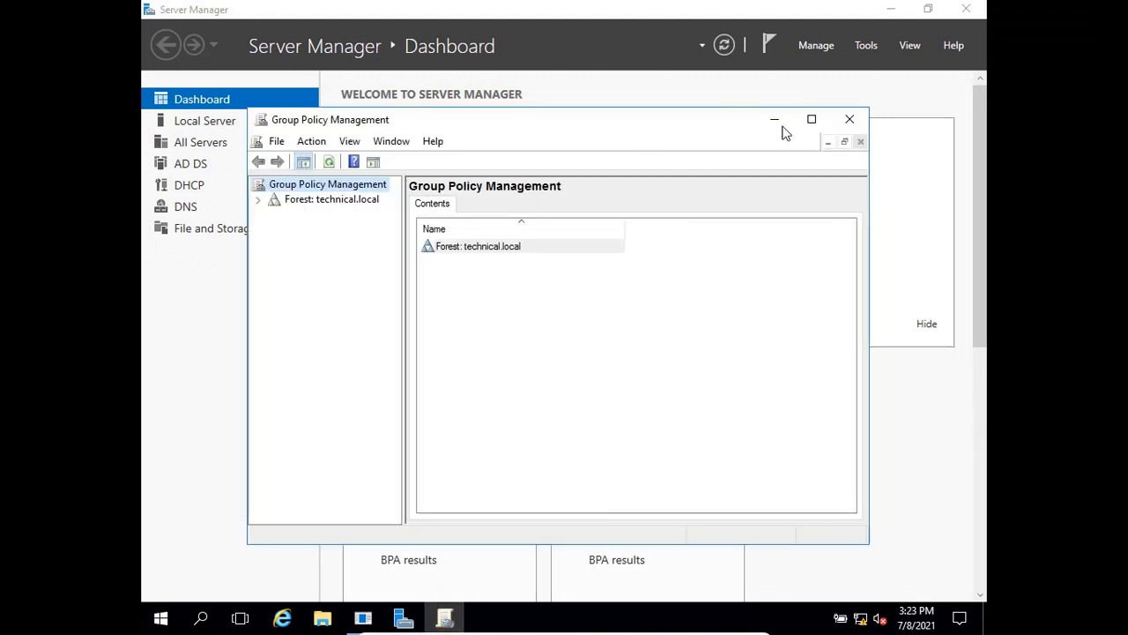
{"action": "left_click", "coordinate": [812, 119]}
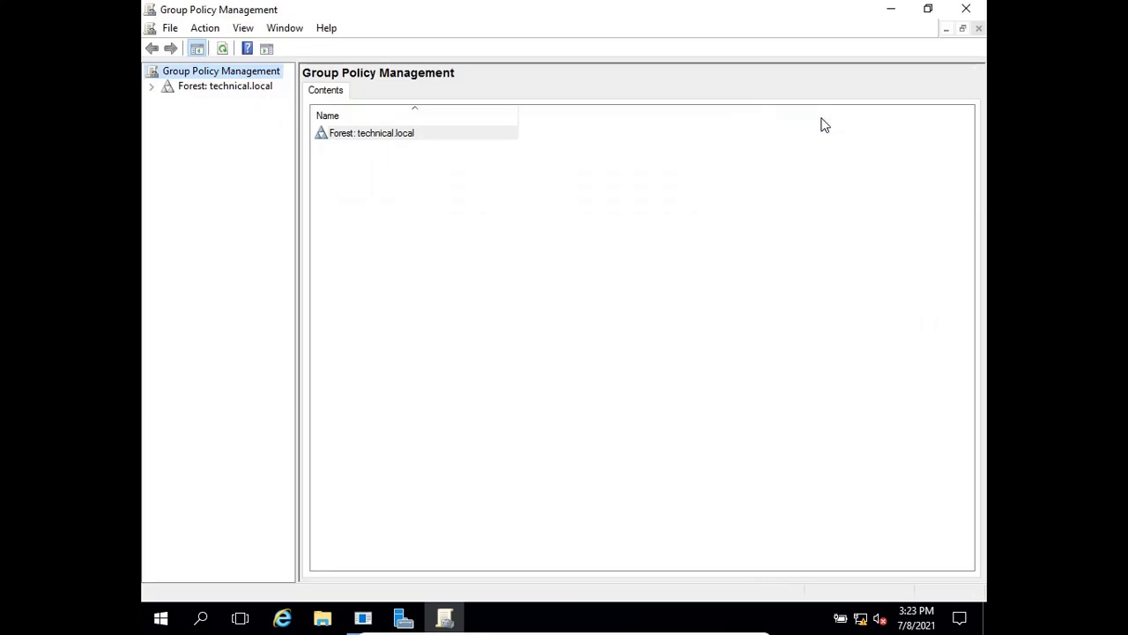
- Expand the technical.local forest down to its Domains node and select the technical.local domain
{"action": "left_click", "coordinate": [251, 88]}
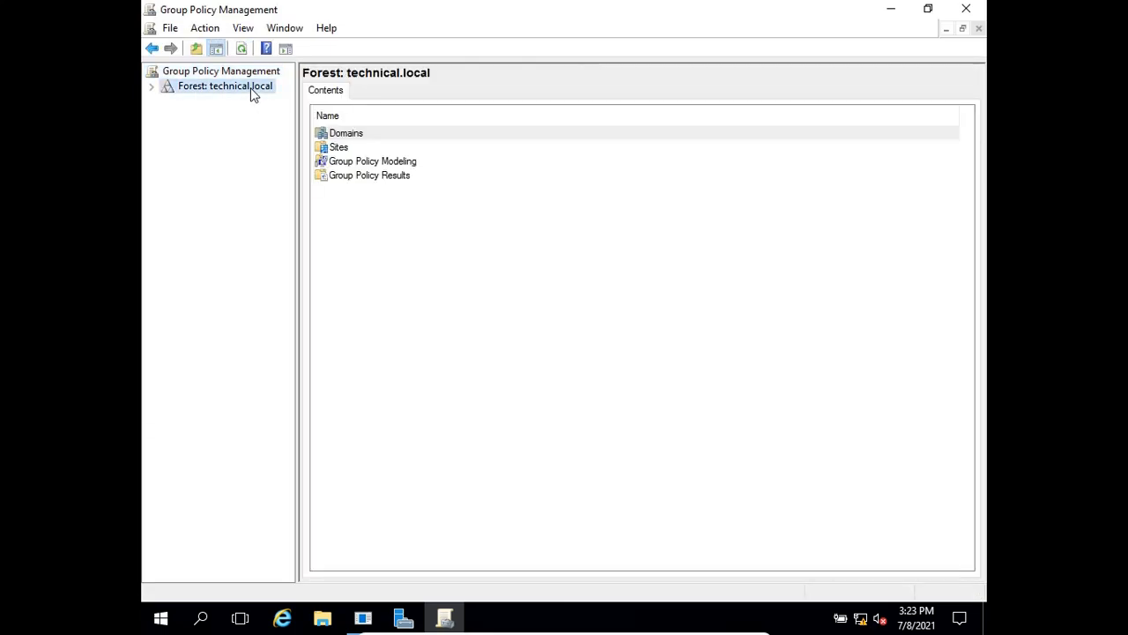
{"action": "left_click", "coordinate": [153, 88]}
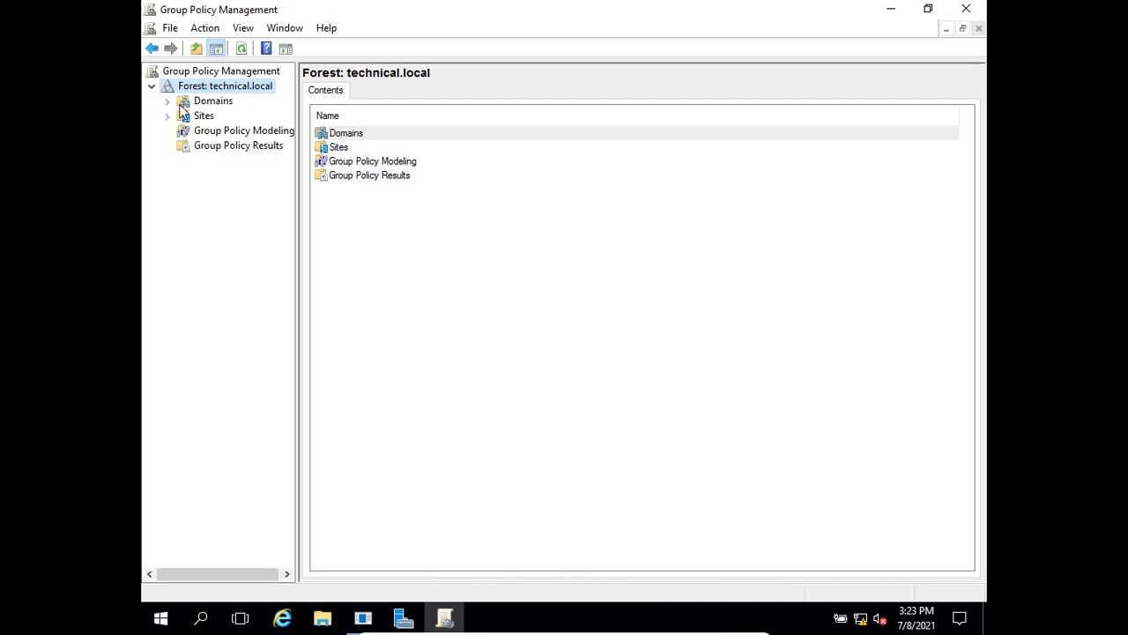
{"action": "left_click", "coordinate": [167, 101]}
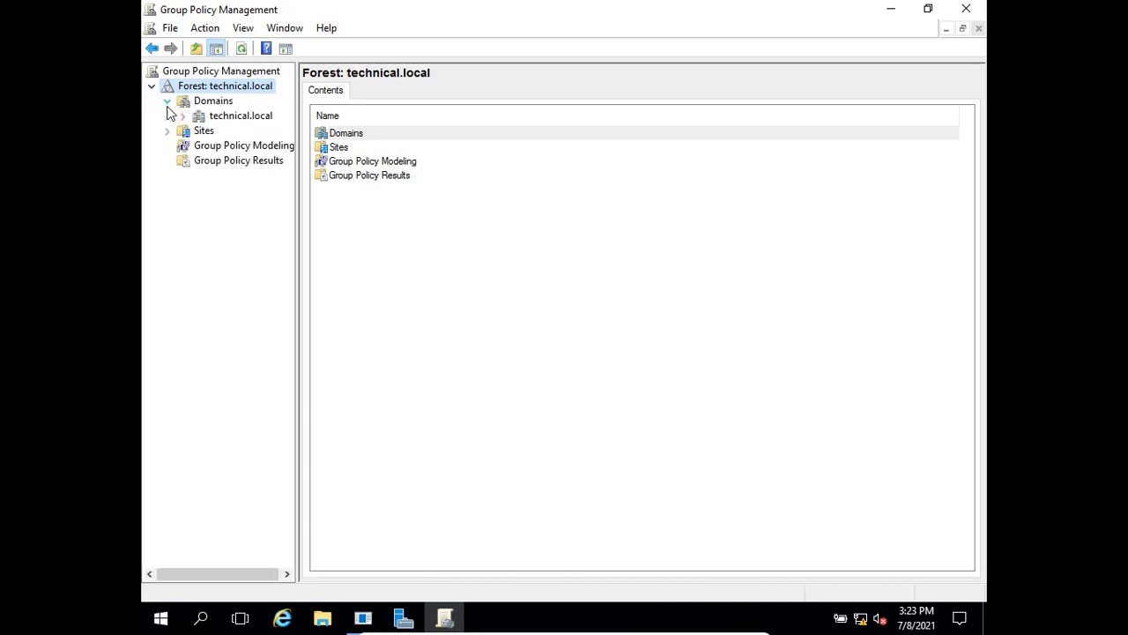
{"action": "left_click", "coordinate": [231, 116]}
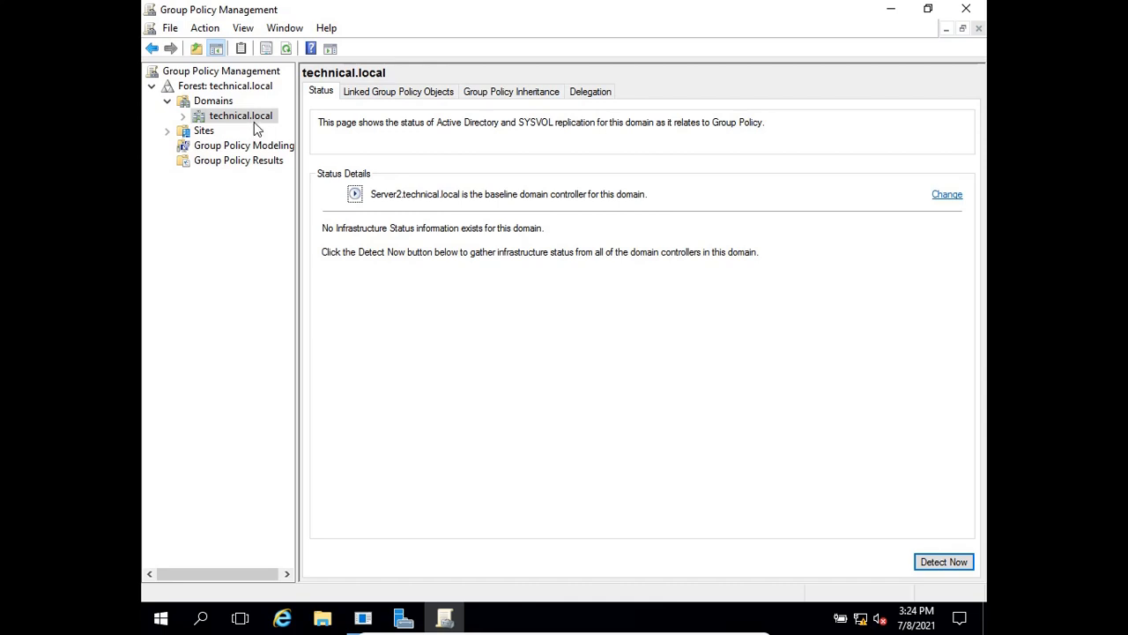
- Create a new organizational unit named "Test Class for group policy object" in the technical.local domain
{"action": "right_click", "coordinate": [252, 117]}
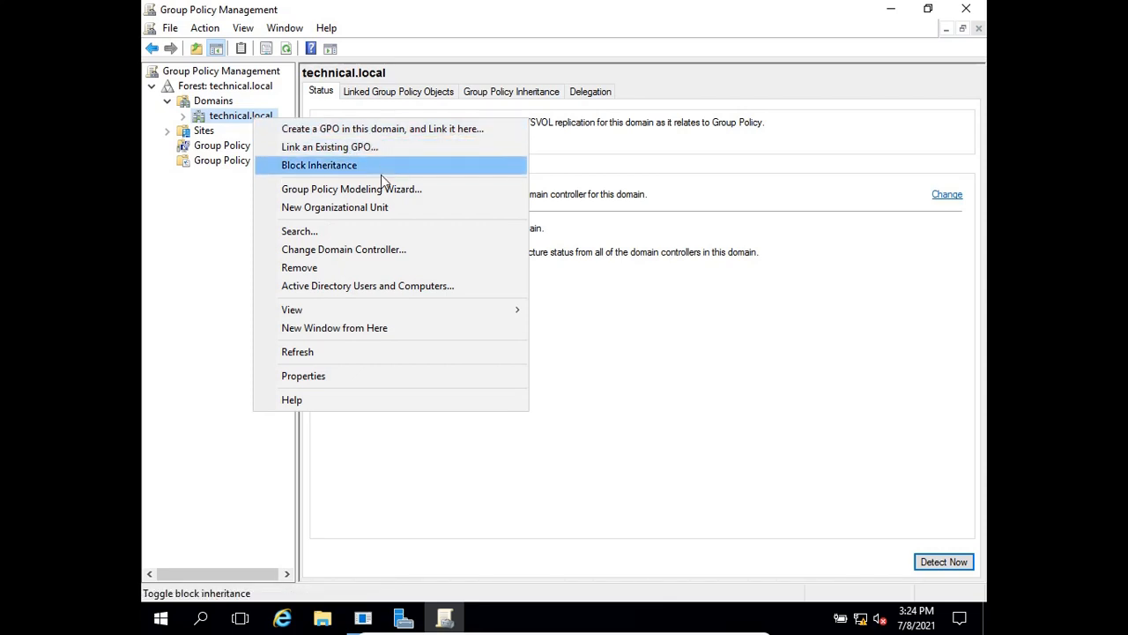
{"action": "left_click", "coordinate": [383, 216]}
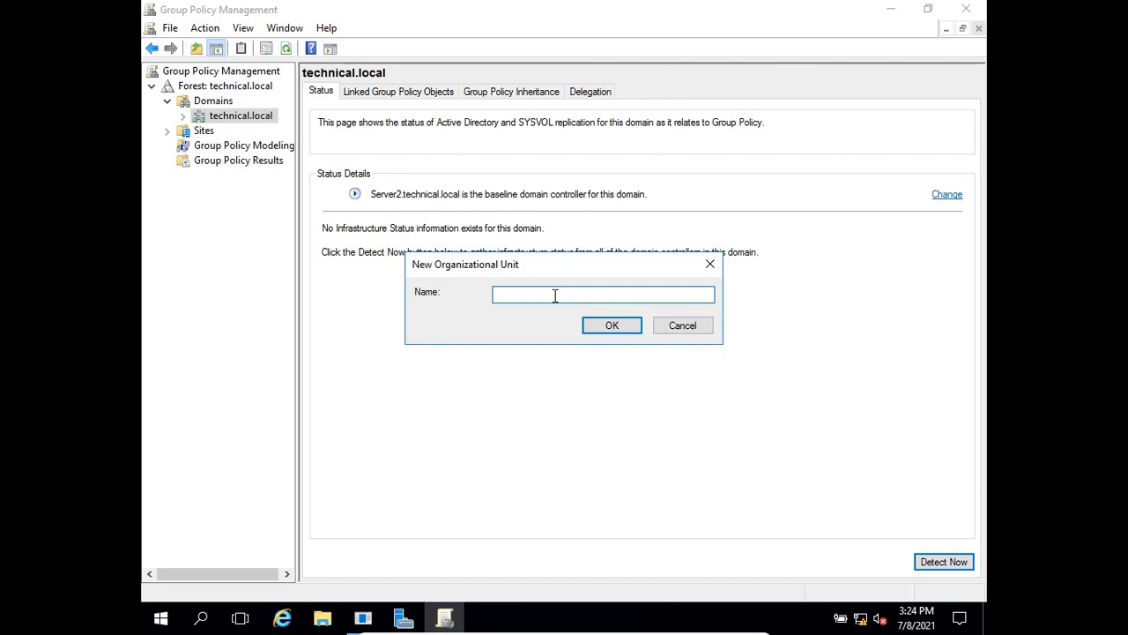
{"action": "type", "text": "Test Class for fro"}
{"action": "key", "text": "BackSpace"}
{"action": "type", "text": "oup policy object"}
{"action": "left_click", "coordinate": [605, 326]}
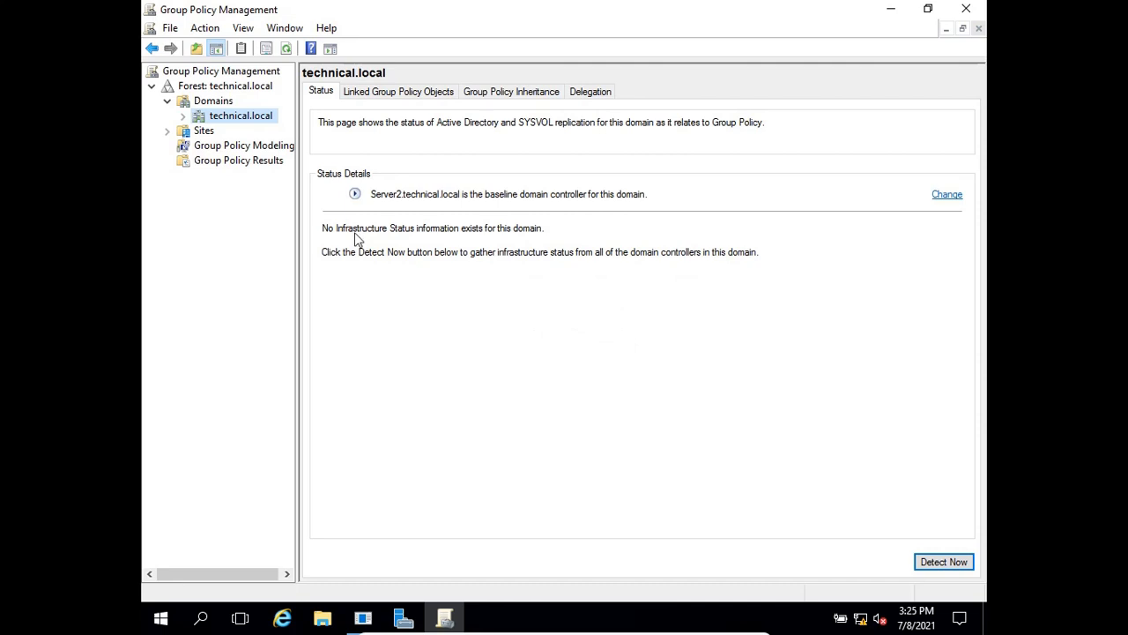
- Refresh and expand the technical.local domain in a widened console tree, and select the "Test Class for group policy object" unit
{"action": "left_click", "coordinate": [286, 49]}
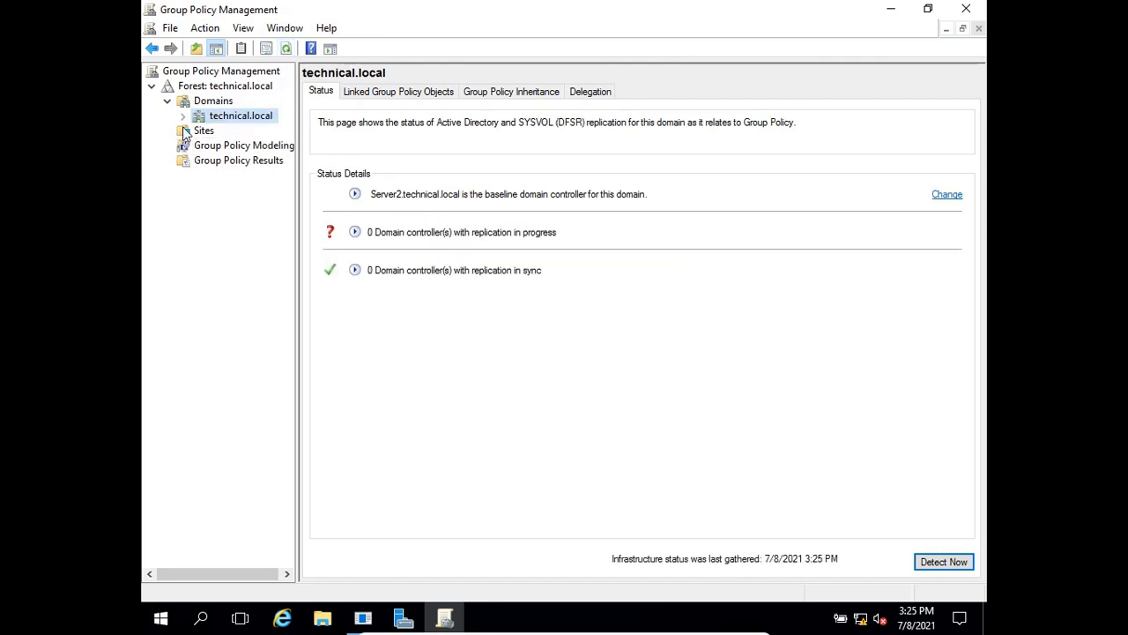
{"action": "left_click", "coordinate": [183, 117]}
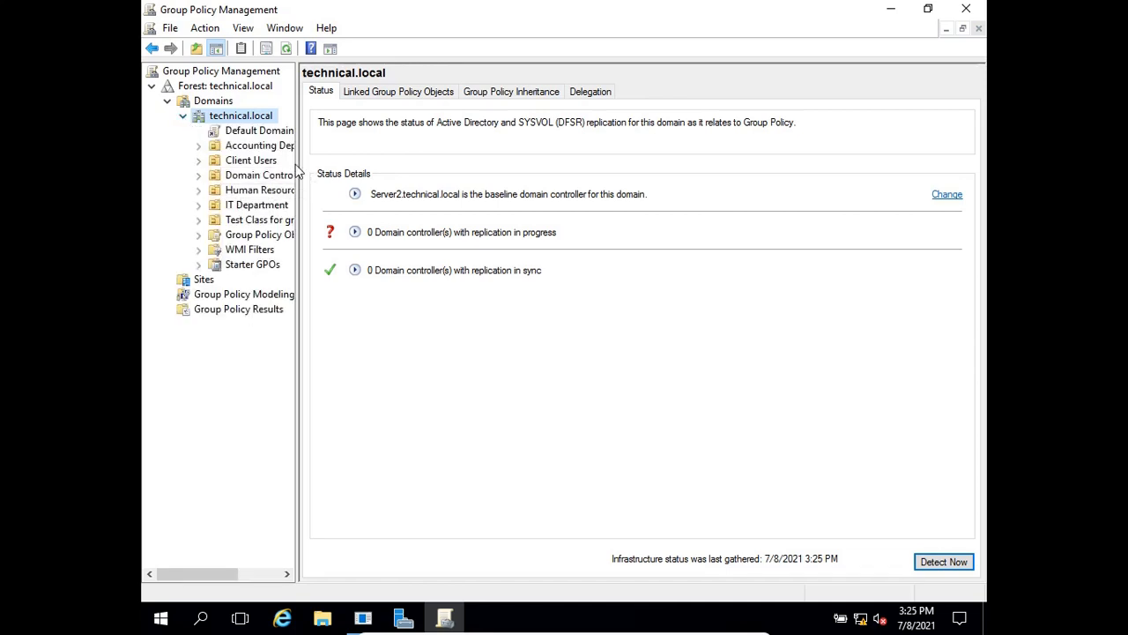
{"action": "left_click_drag", "start_coordinate": [300, 160], "coordinate": [391, 156]}
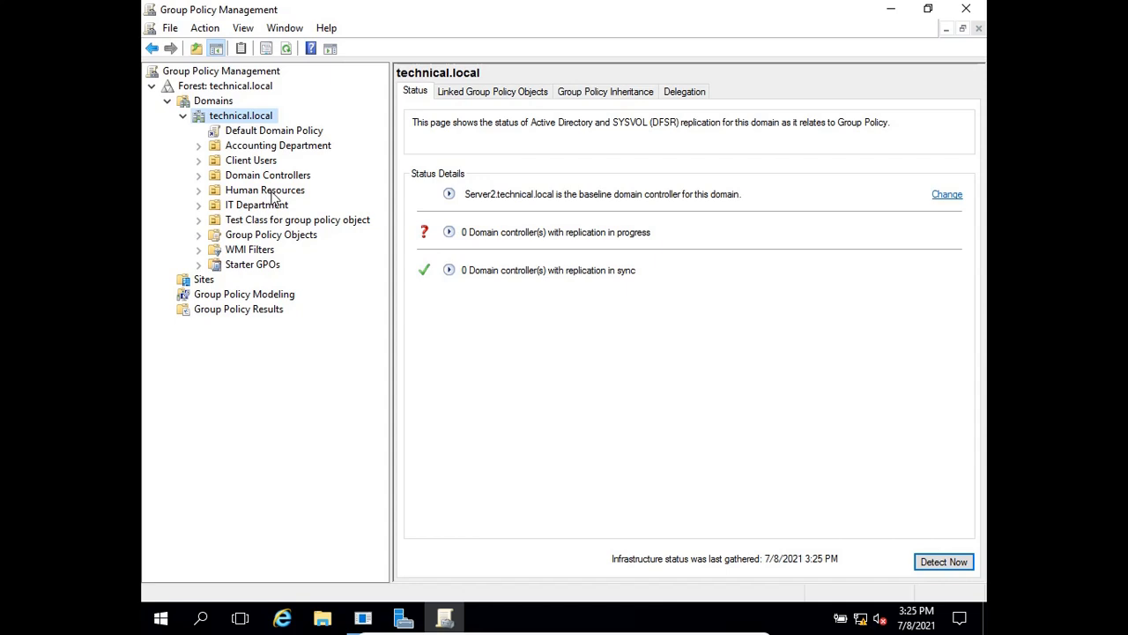
{"action": "left_click", "coordinate": [264, 191]}
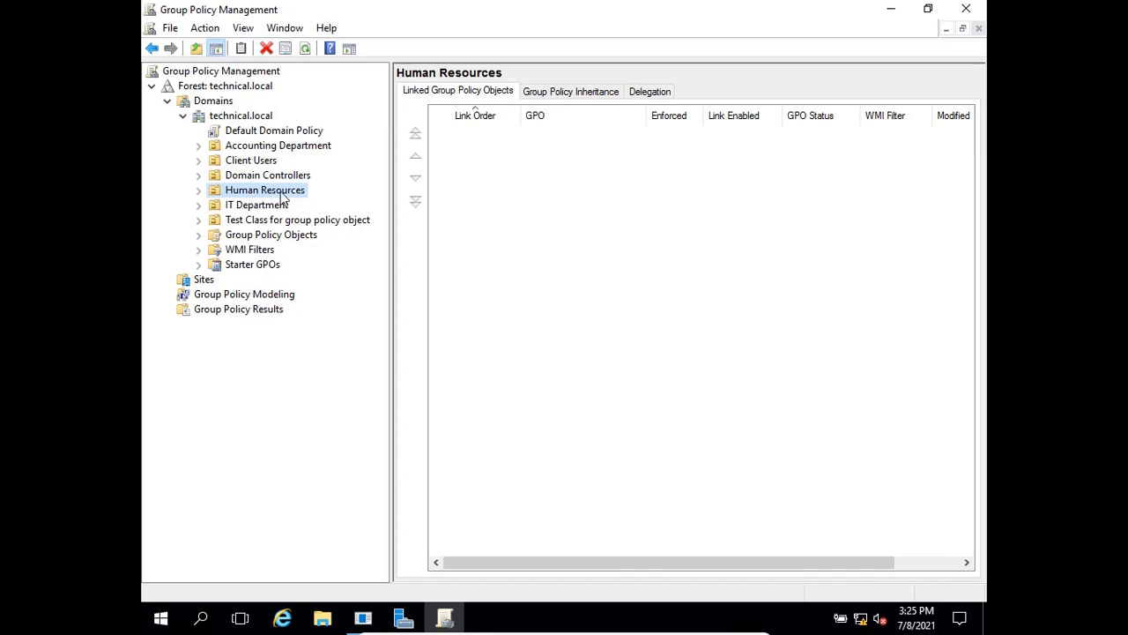
{"action": "left_click", "coordinate": [277, 241]}
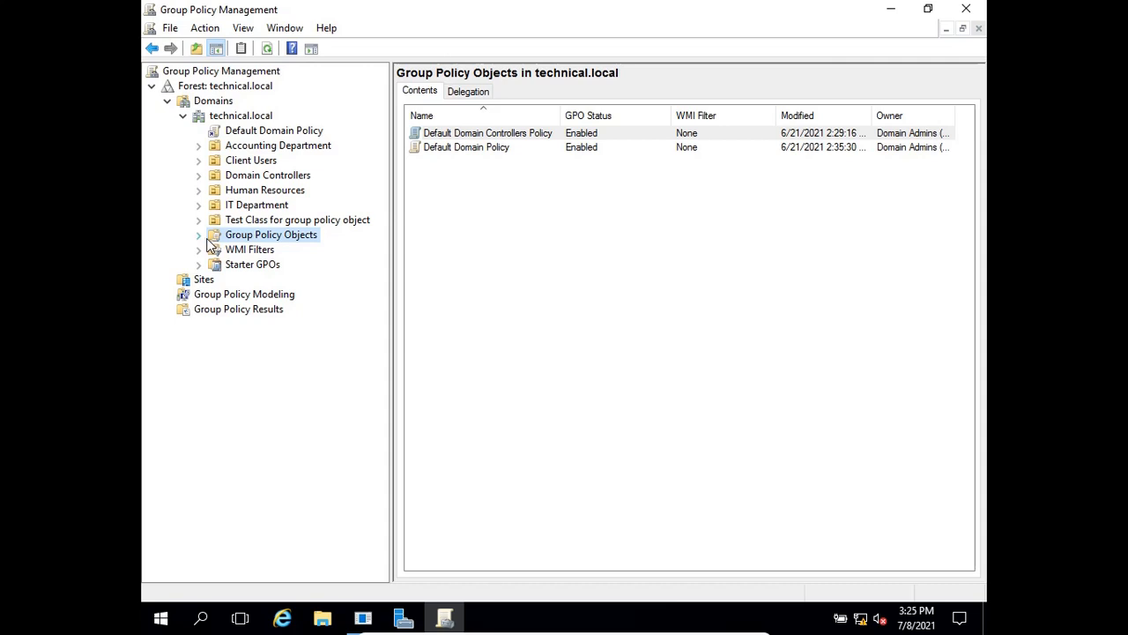
{"action": "left_click", "coordinate": [287, 222]}
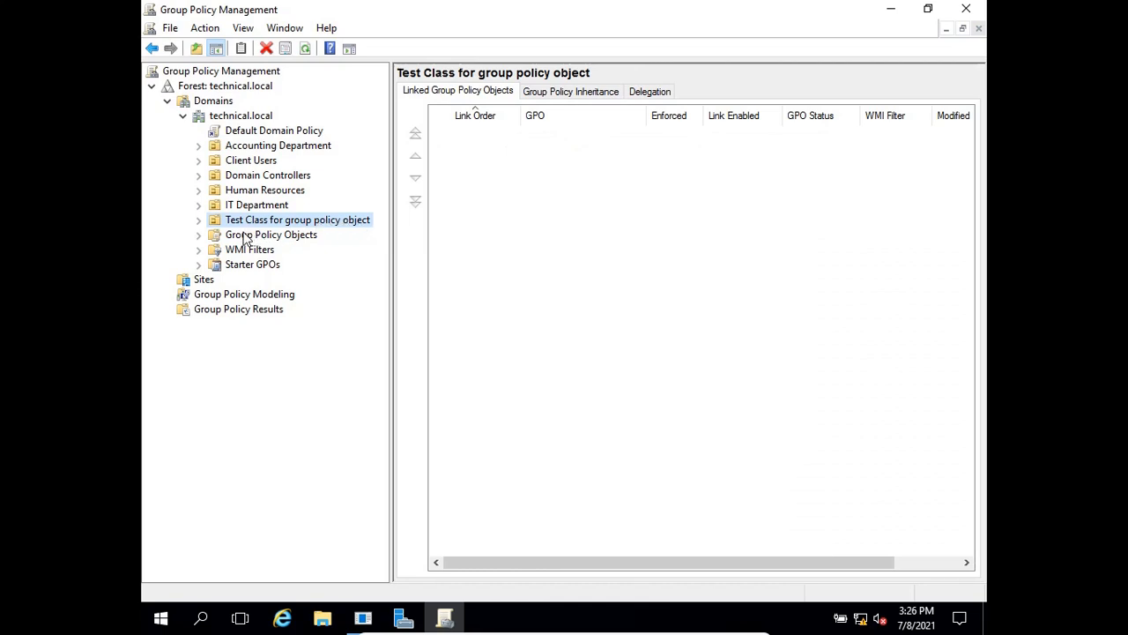
- Create a Group Policy Object named "Technical OU" with no source starter GPO in the technical.local domain's Group Policy Objects container
{"action": "left_click", "coordinate": [270, 240]}
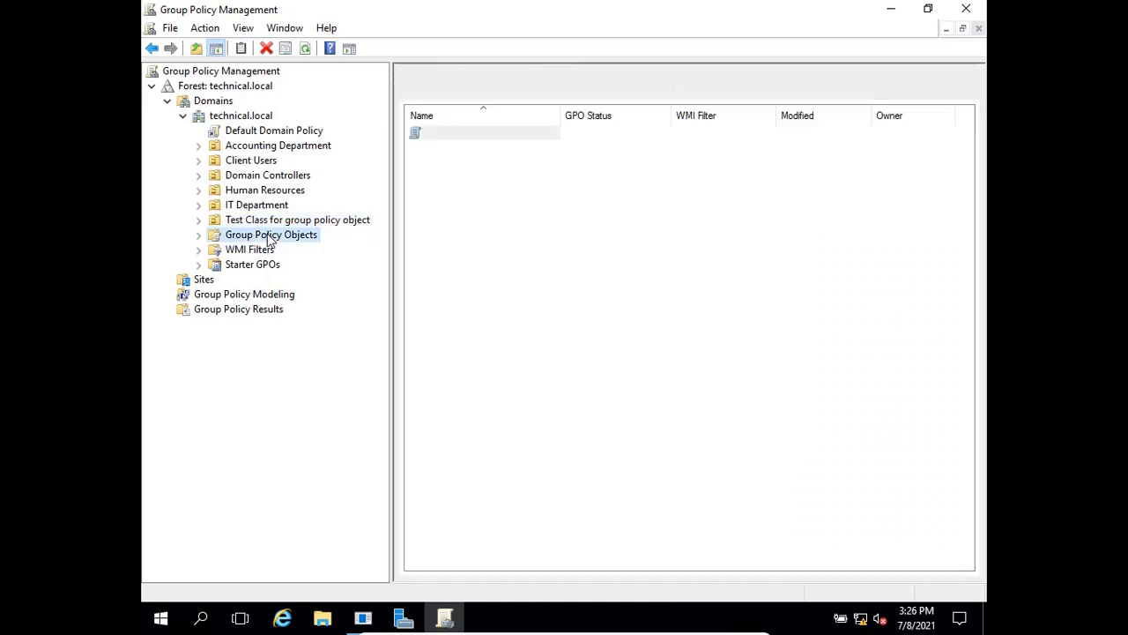
{"action": "left_click", "coordinate": [201, 236]}
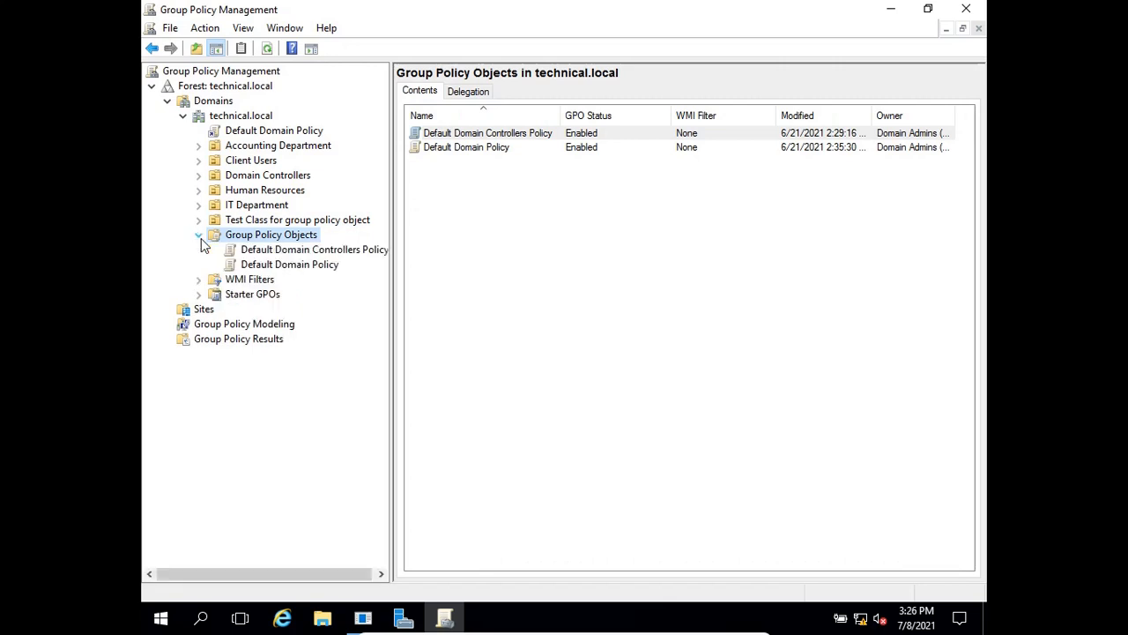
{"action": "right_click", "coordinate": [249, 241]}
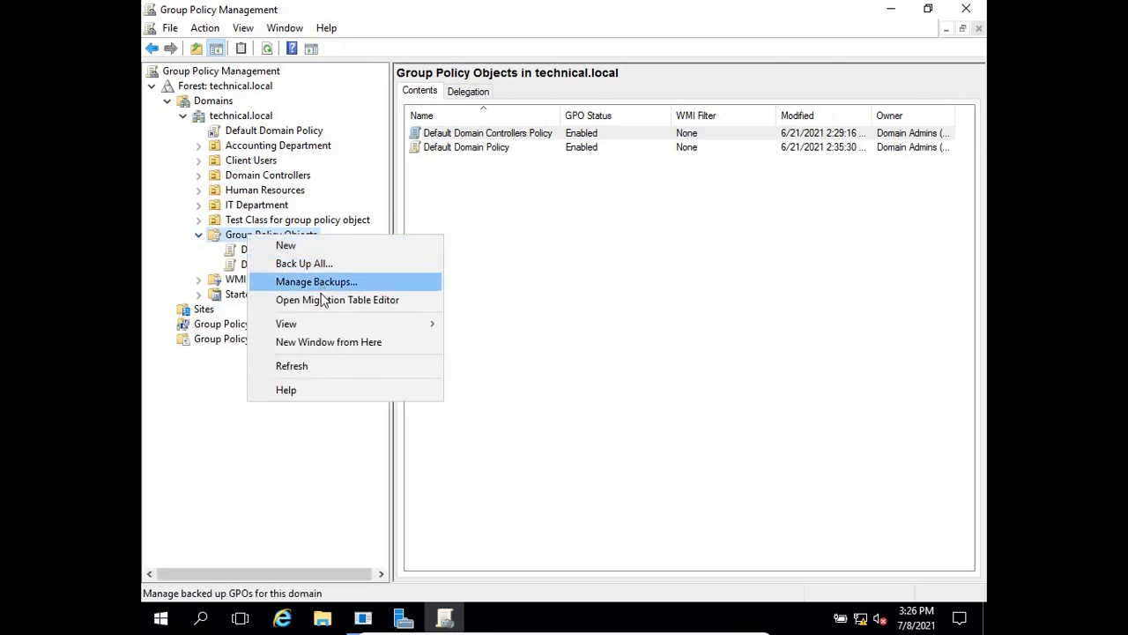
{"action": "left_click", "coordinate": [333, 248]}
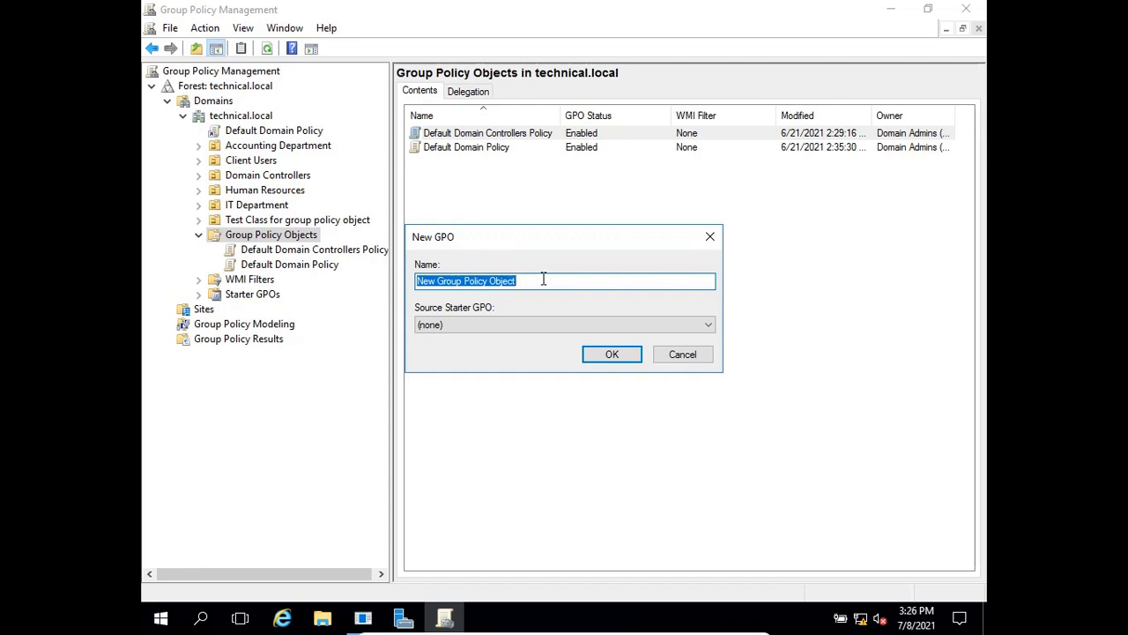
{"action": "type", "text": "for"}
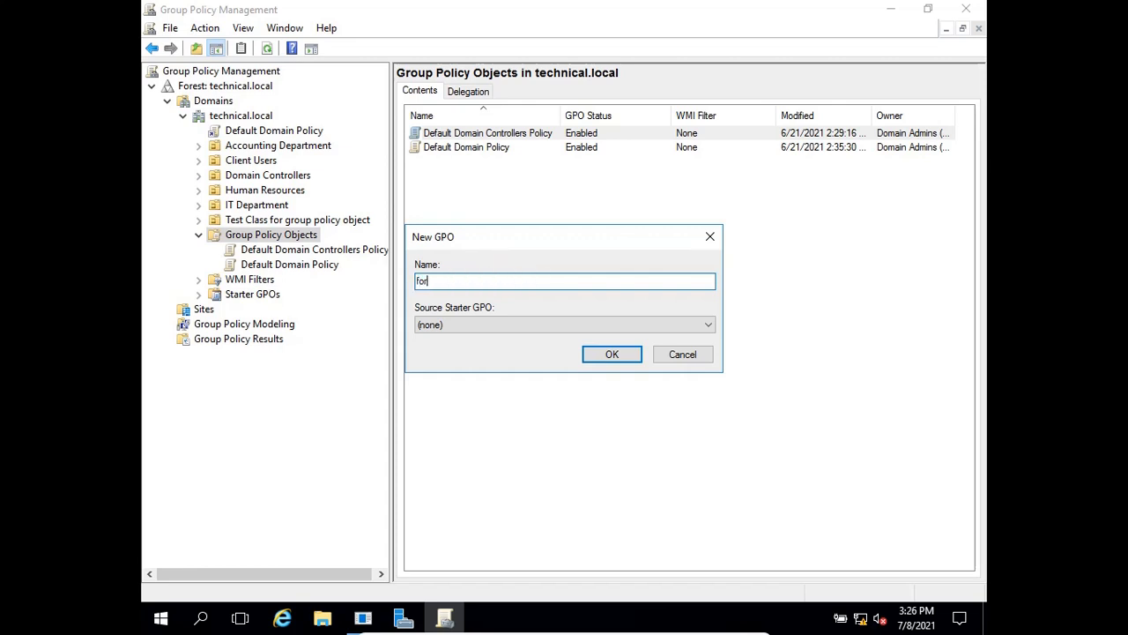
{"action": "key", "text": "BackSpace"}
{"action": "key", "text": "BackSpace"}
{"action": "key", "text": "BackSpace"}
{"action": "key", "text": "BackSpace"}
{"action": "key", "text": "BackSpace"}
{"action": "key", "text": "BackSpace"}
{"action": "type", "text": "Technical"}
{"action": "left_click", "coordinate": [521, 322]}
{"action": "left_click", "coordinate": [522, 323]}
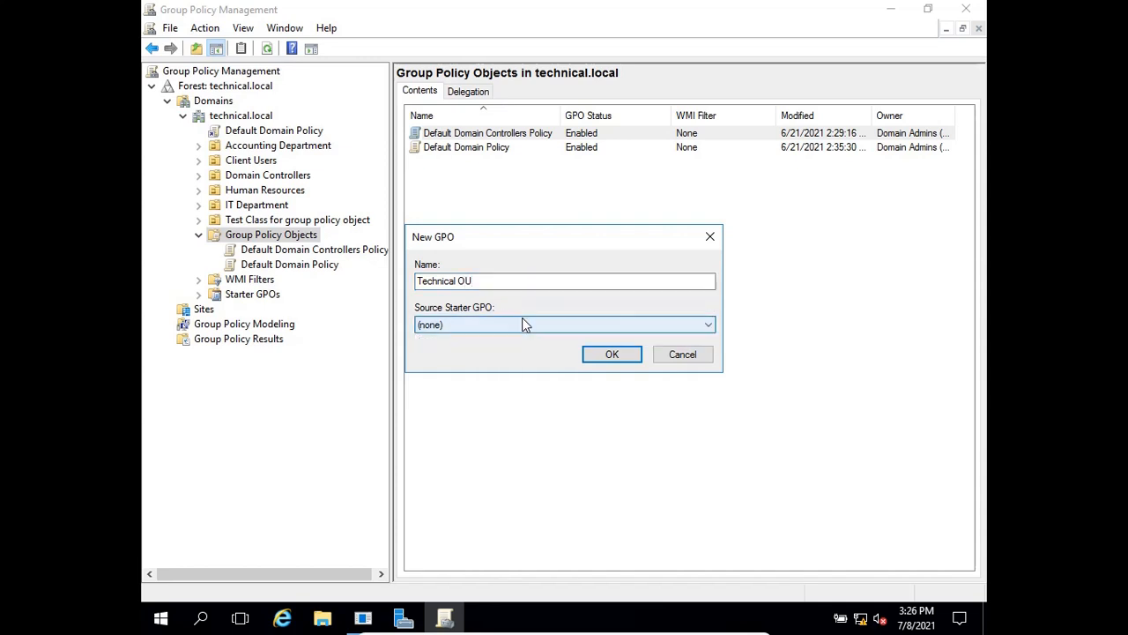
{"action": "left_click", "coordinate": [621, 356]}
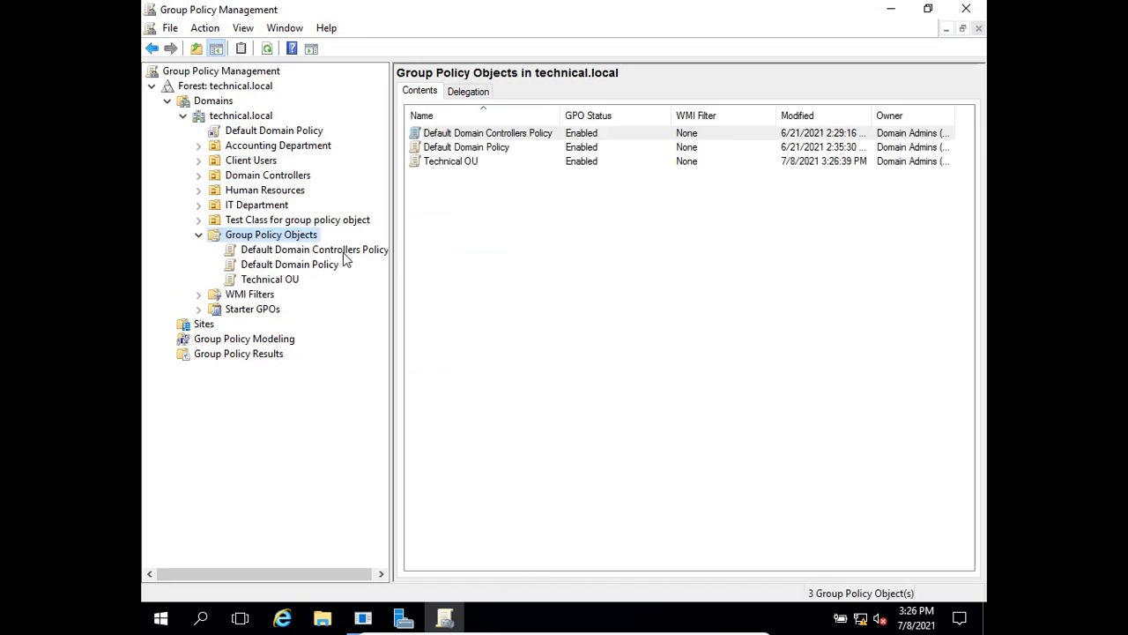
- Examine the scope of the Technical OU policy, the Sites and Starter GPOs contents, and the technical.local domain's status
{"action": "left_click", "coordinate": [293, 280]}
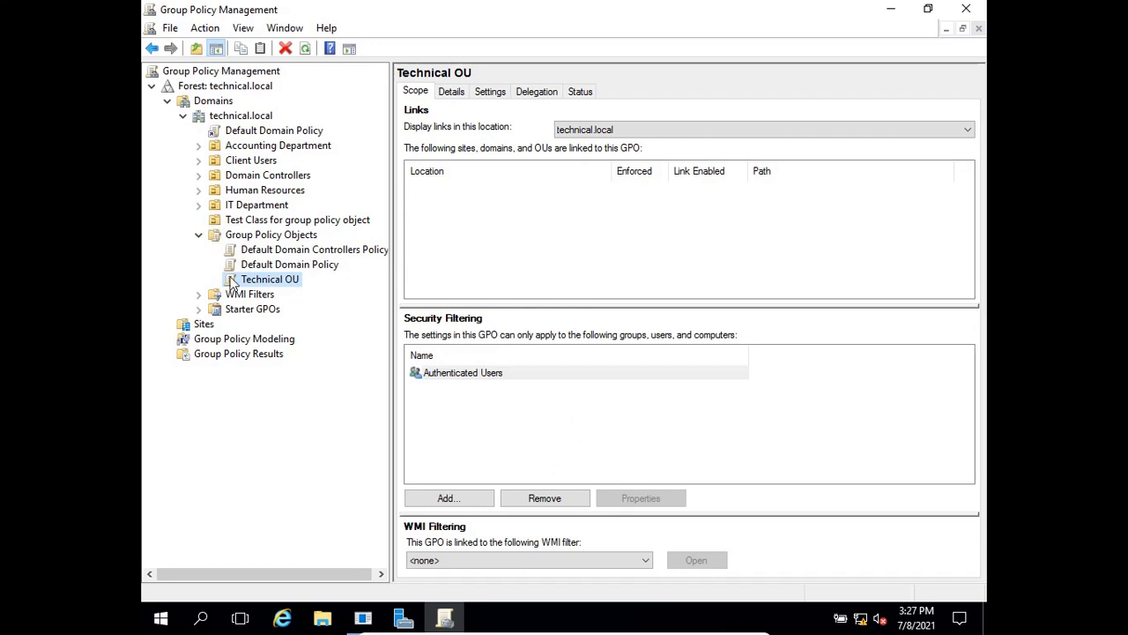
{"action": "left_click", "coordinate": [202, 328]}
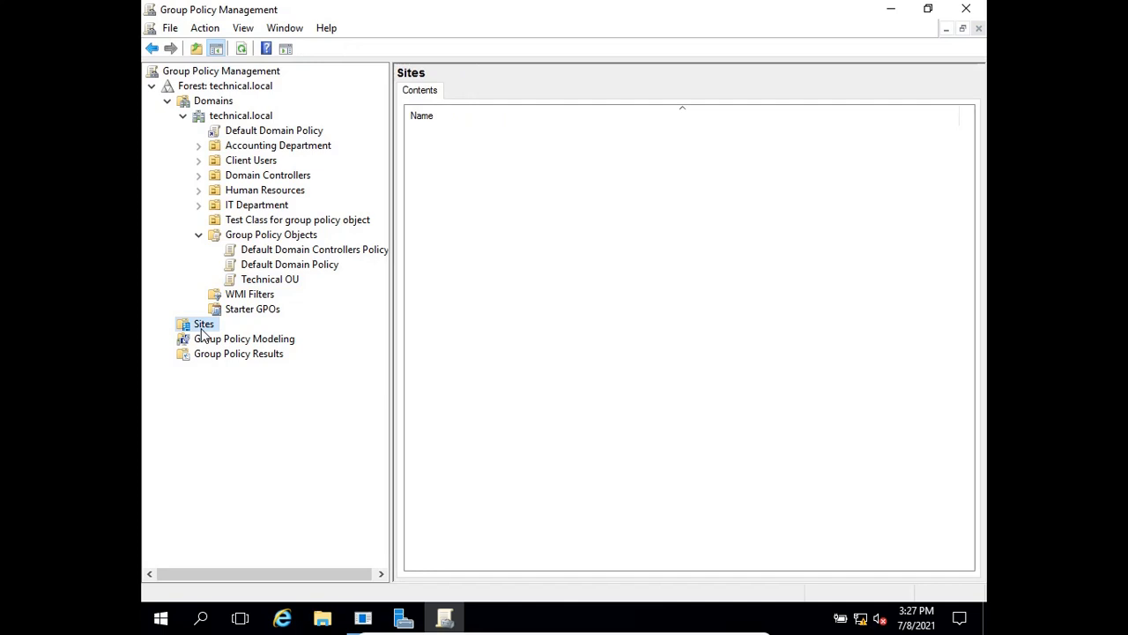
{"action": "left_click", "coordinate": [258, 313]}
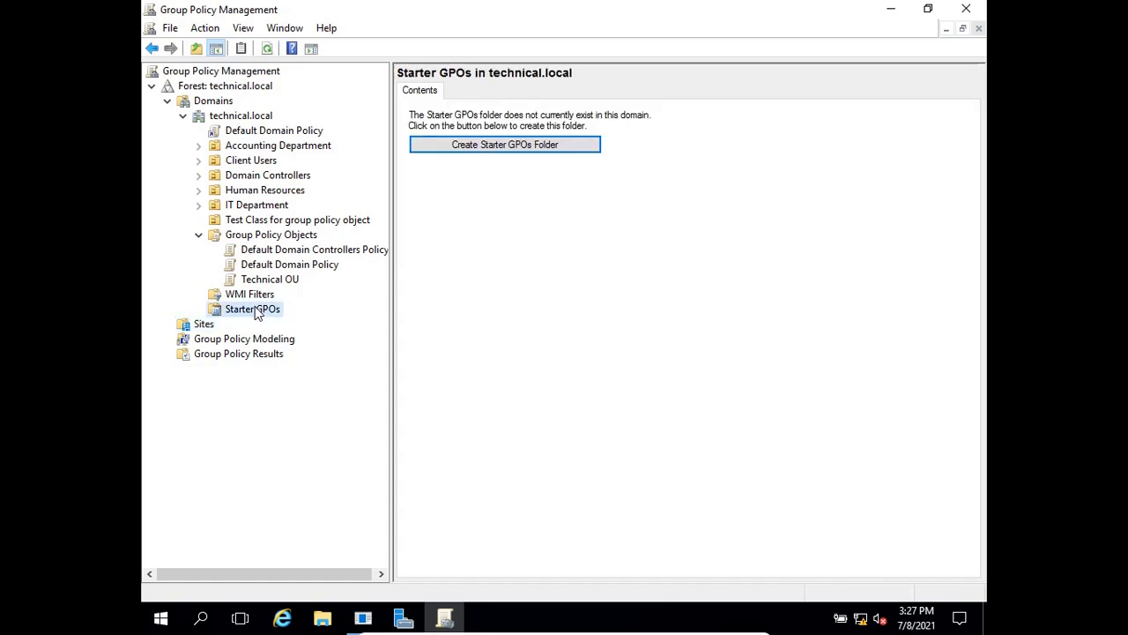
{"action": "left_click", "coordinate": [231, 117]}
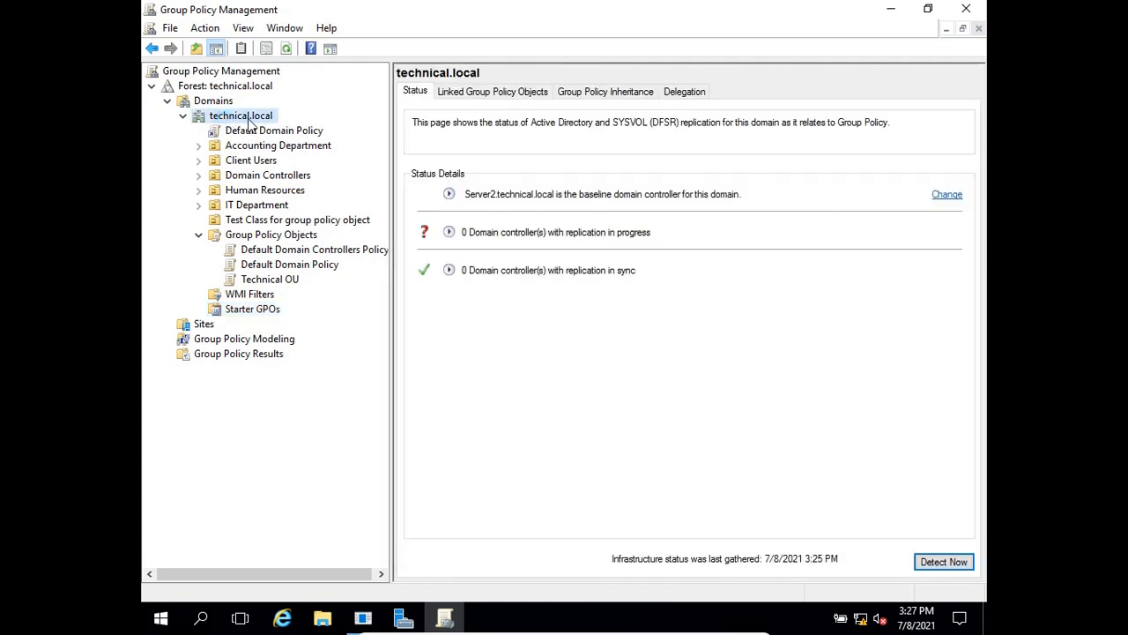
- Review the scope and configured settings of the Default Domain Policy linked to technical.local, dismissing the notices
{"action": "left_click", "coordinate": [300, 134]}
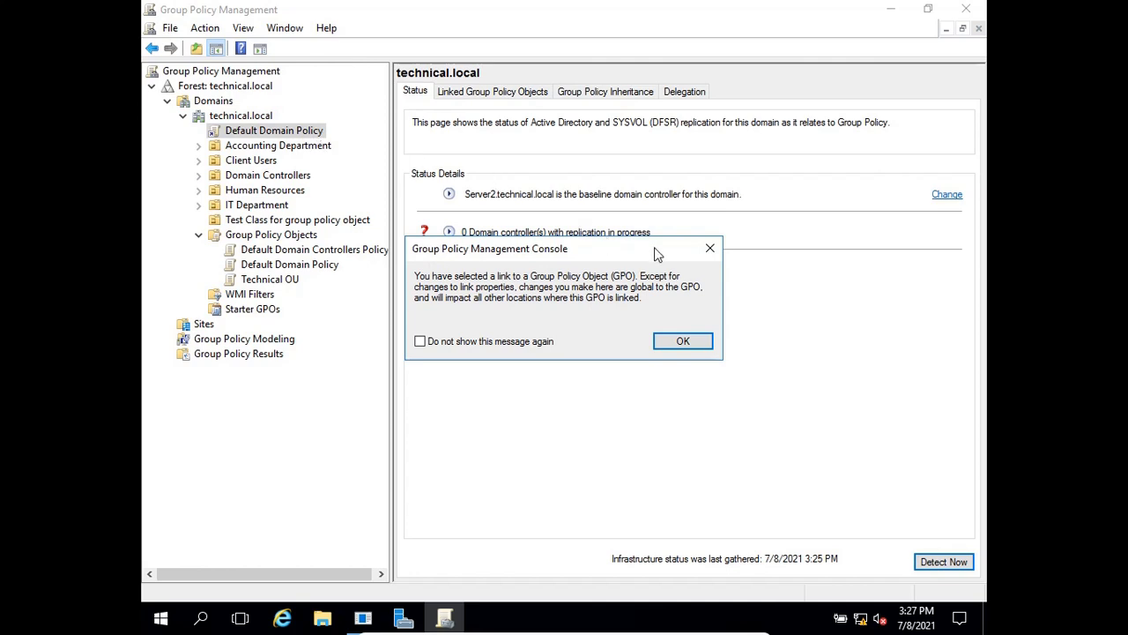
{"action": "left_click", "coordinate": [710, 251]}
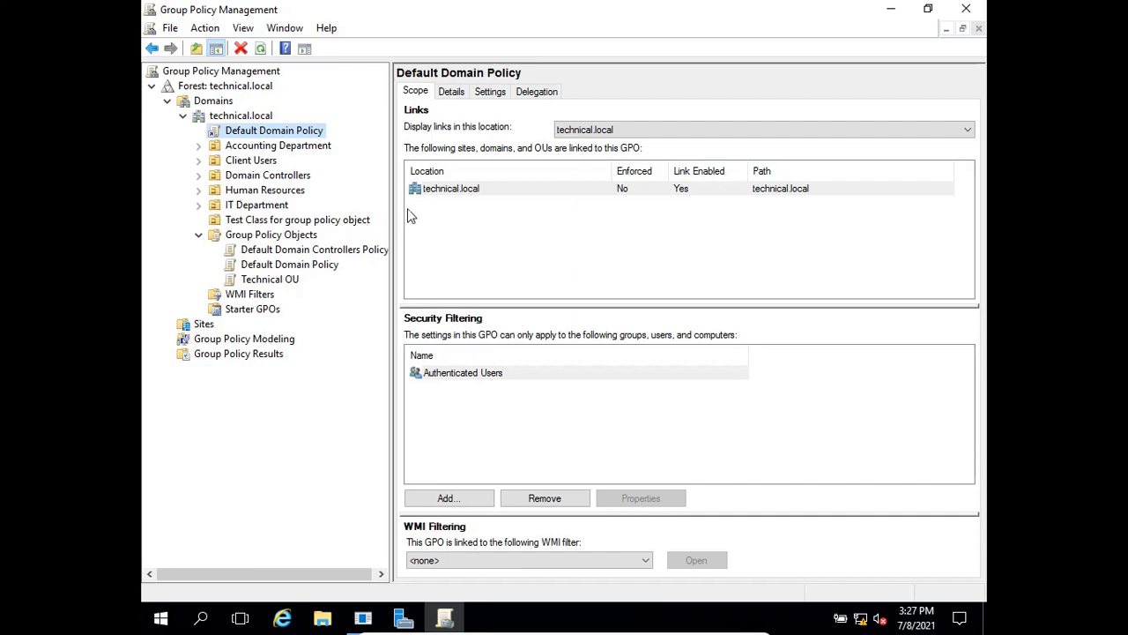
{"action": "left_click", "coordinate": [485, 95]}
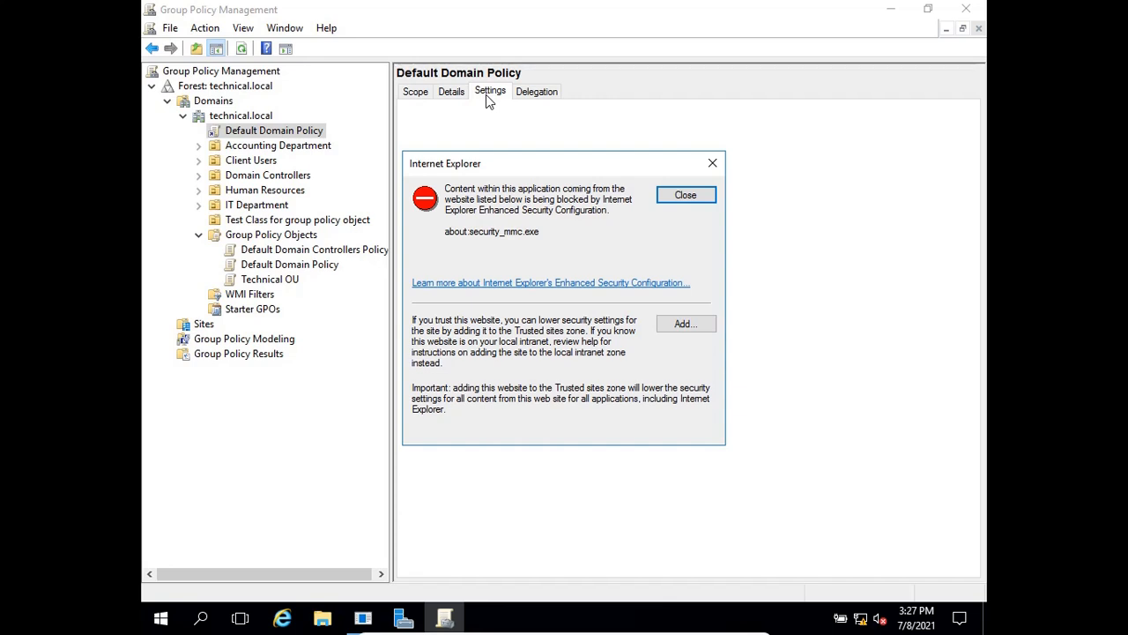
{"action": "left_click", "coordinate": [684, 196]}
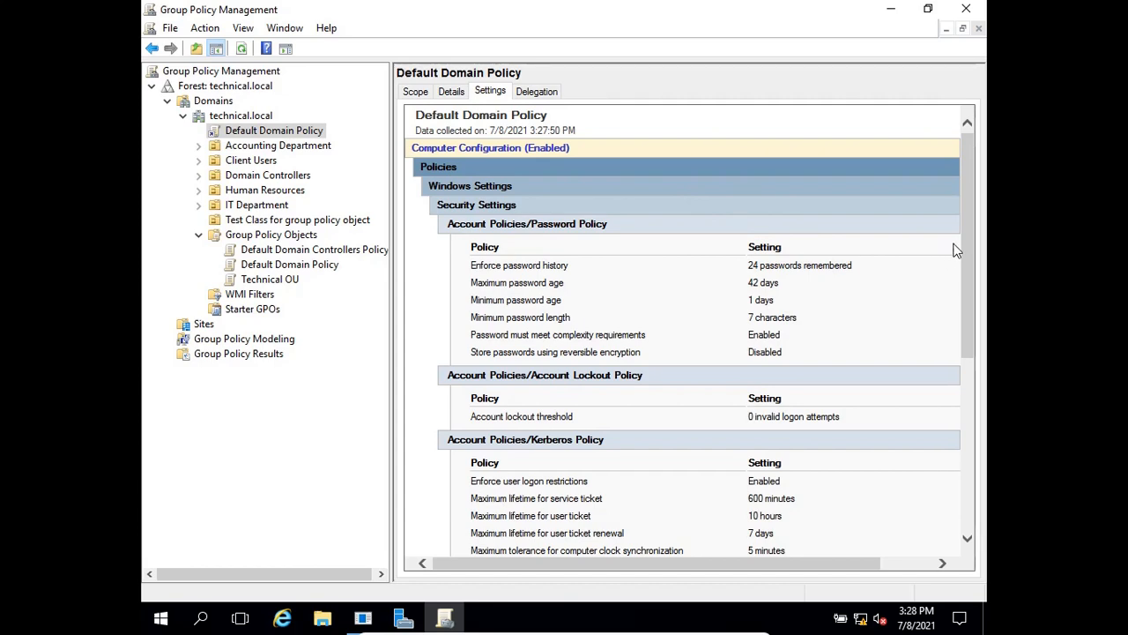
{"action": "left_click_drag", "start_coordinate": [969, 229], "coordinate": [981, 321]}
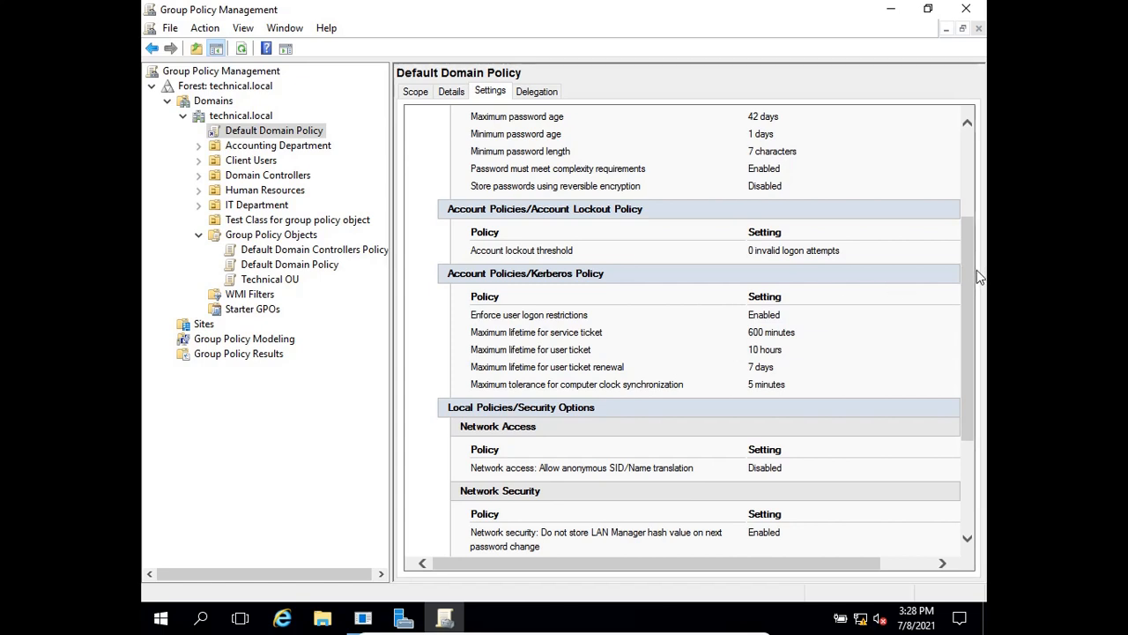
{"action": "left_click_drag", "start_coordinate": [969, 275], "coordinate": [983, 353]}
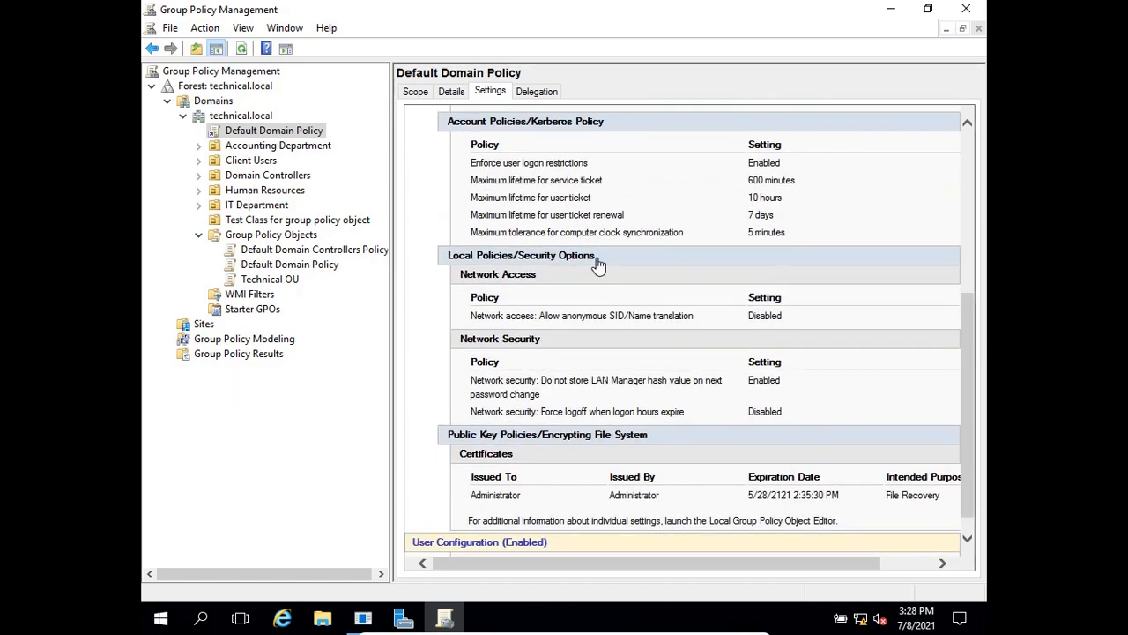
- Check which Group Policy Objects are linked to and inherited by the technical.local domain
{"action": "left_click", "coordinate": [240, 115]}
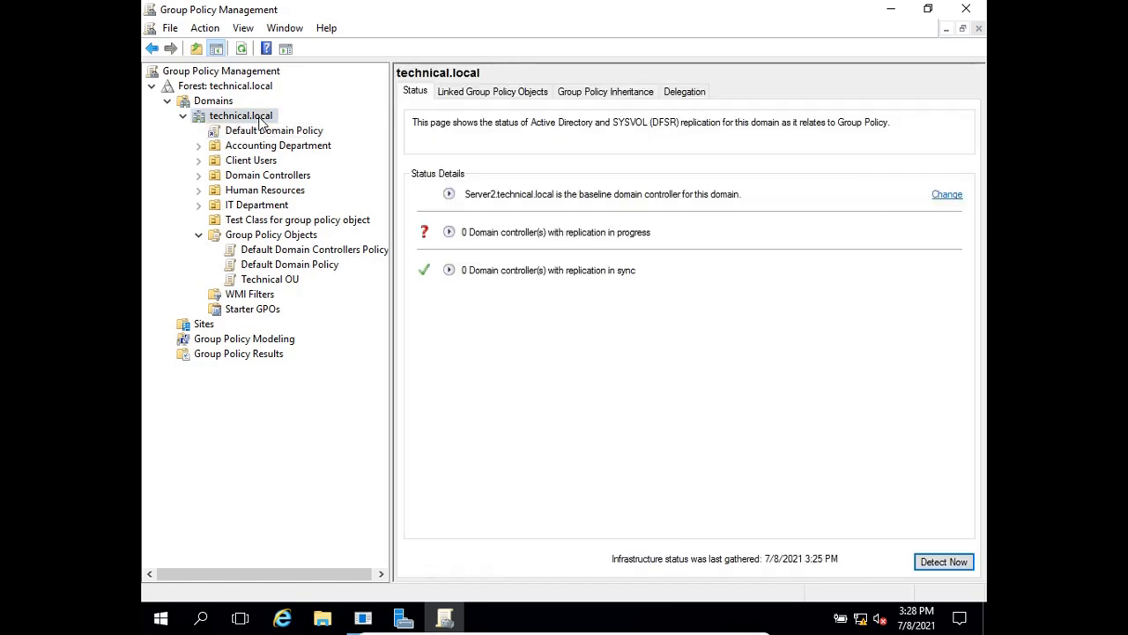
{"action": "left_click", "coordinate": [461, 93]}
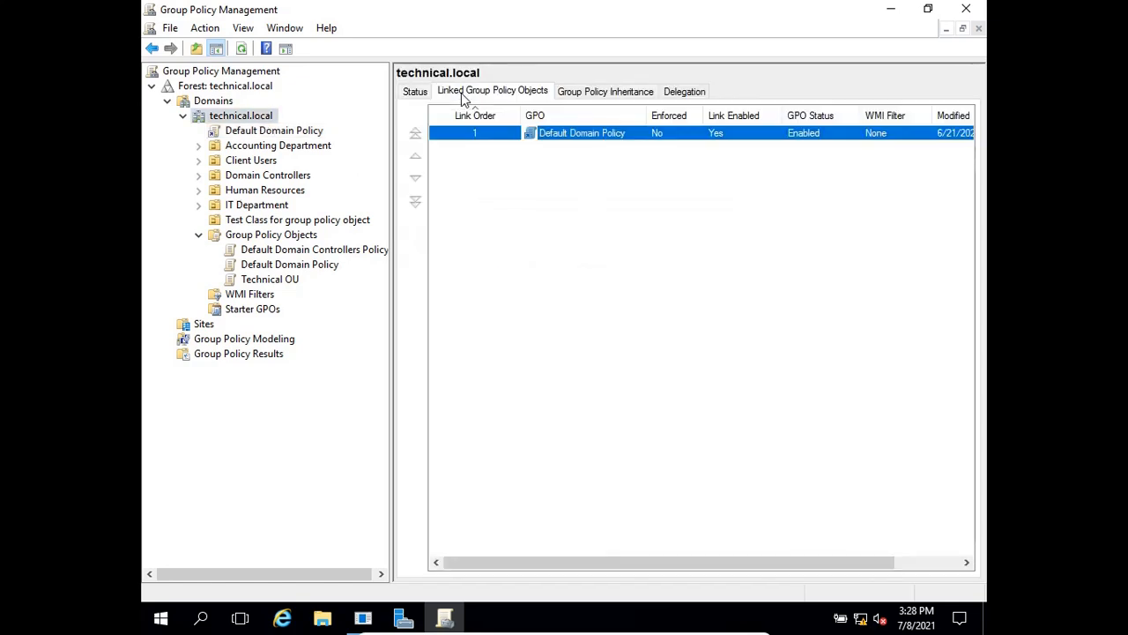
{"action": "left_click", "coordinate": [590, 92]}
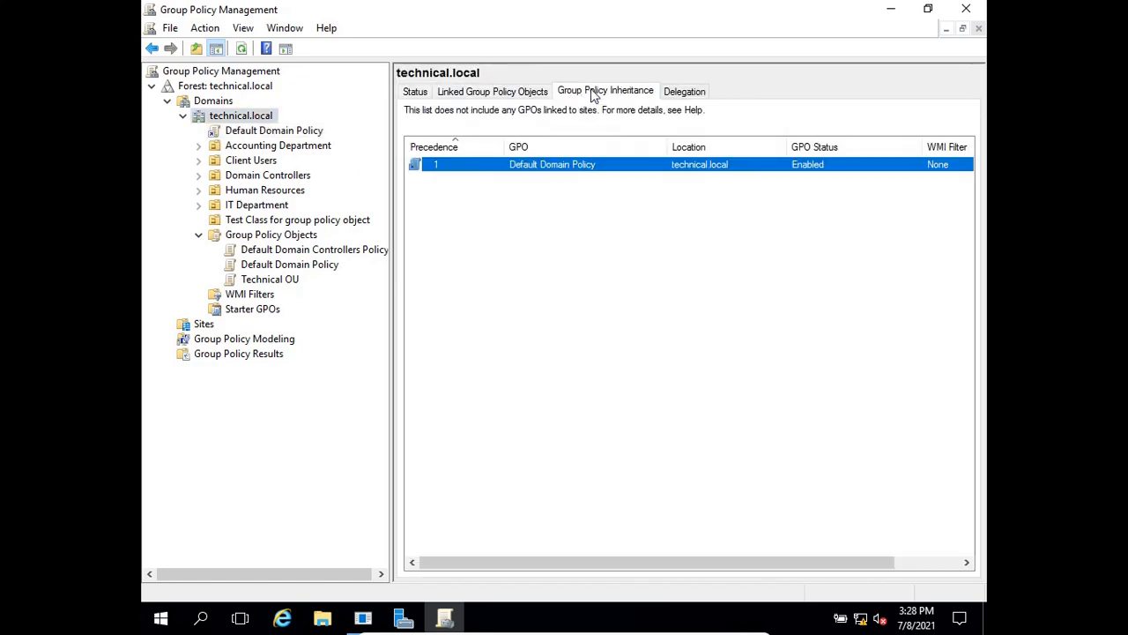
- Open the Default Domain Policy from the inheritance list to examine its delegation permissions, and view the Starter GPOs and Sites contents
{"action": "double_click", "coordinate": [593, 171]}
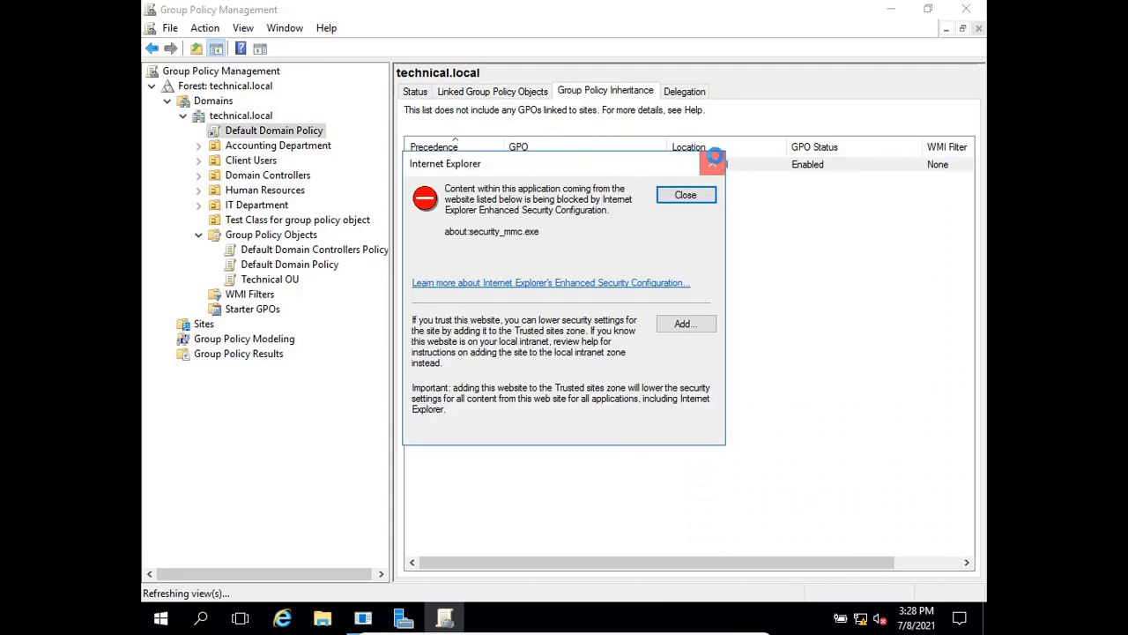
{"action": "left_click", "coordinate": [714, 162]}
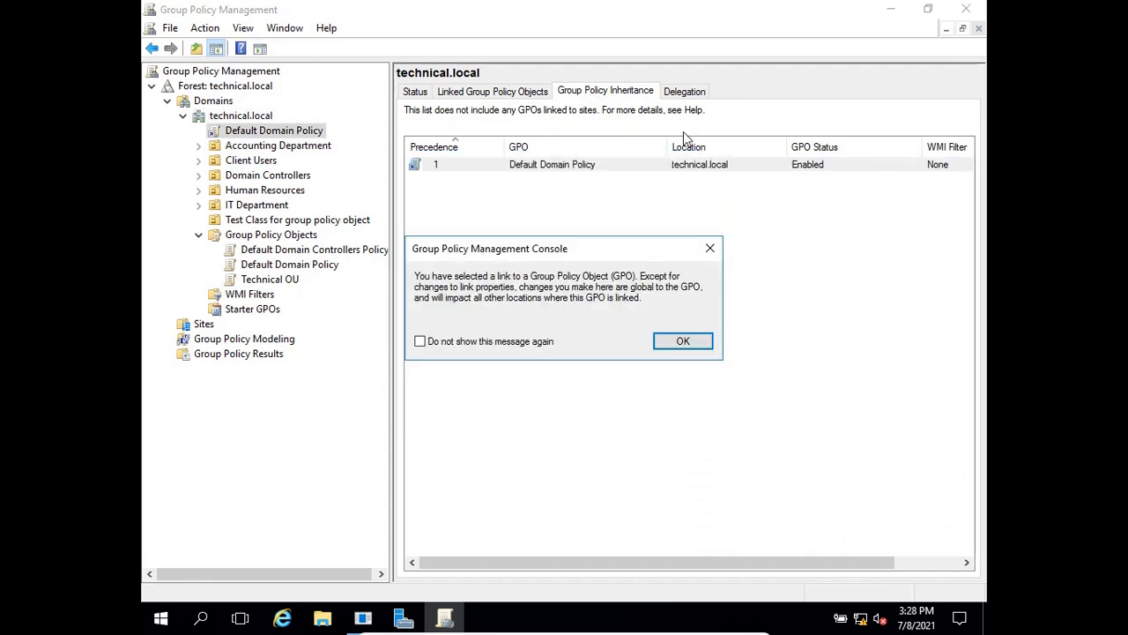
{"action": "left_click", "coordinate": [710, 247]}
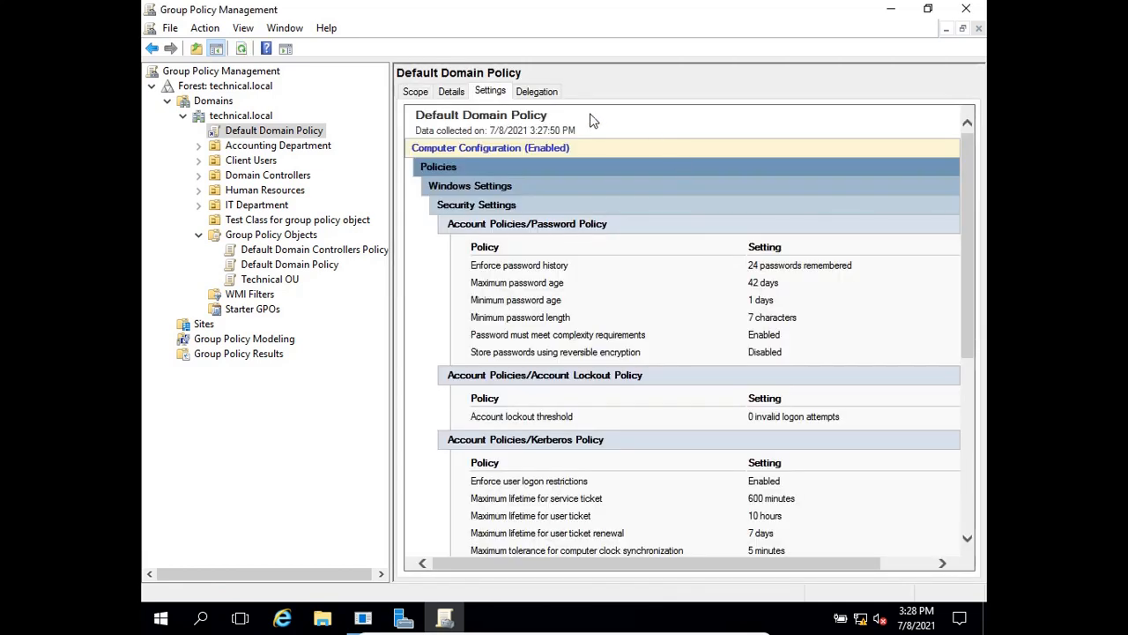
{"action": "left_click", "coordinate": [539, 93]}
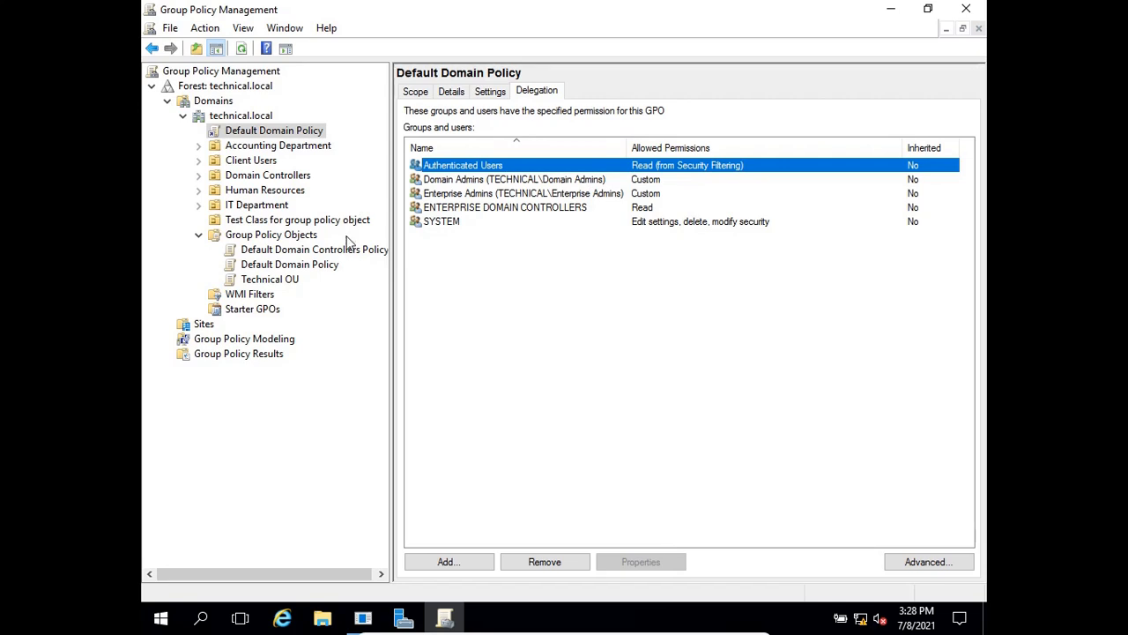
{"action": "left_click", "coordinate": [231, 310]}
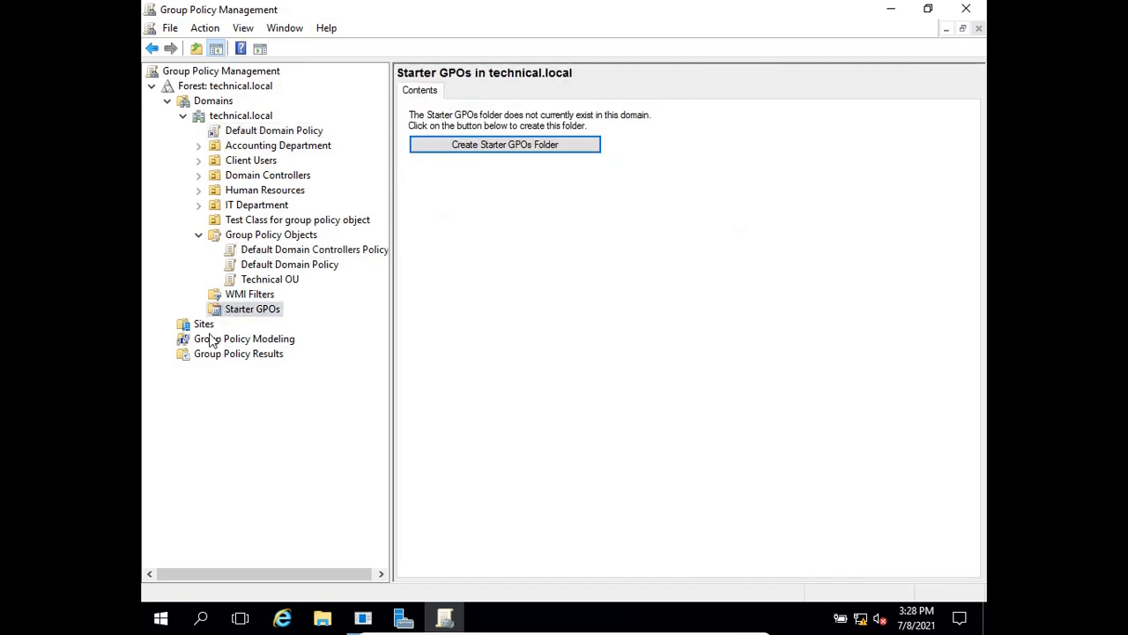
{"action": "left_click", "coordinate": [204, 326]}
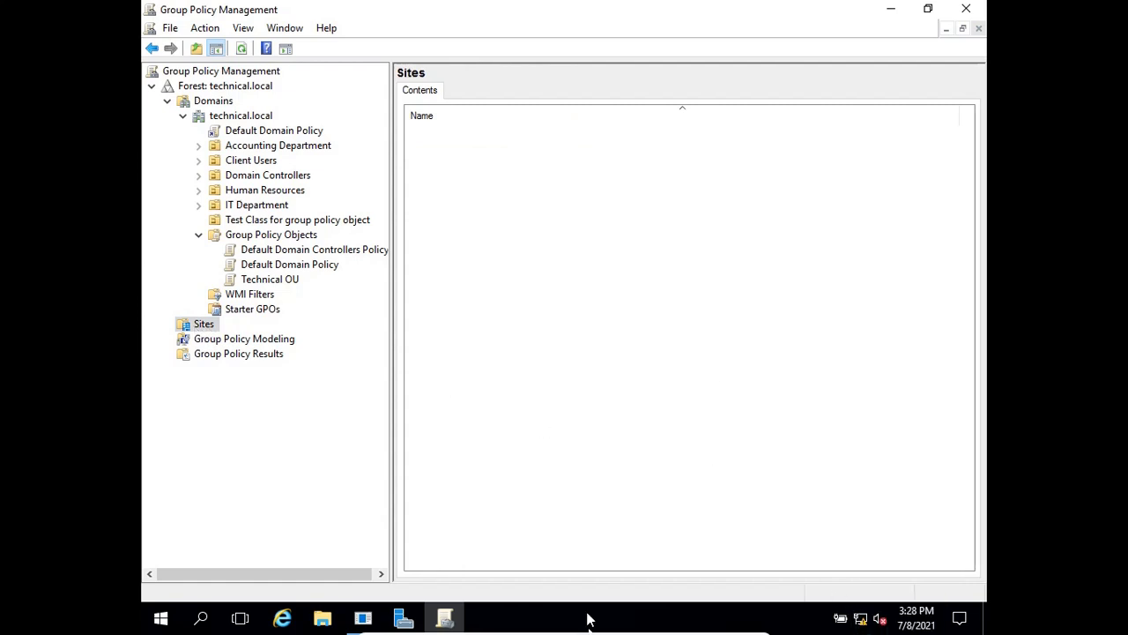
- Switch the virtual machine from full-screen to windowed view
{"action": "mouse_move", "coordinate": [635, 622]}
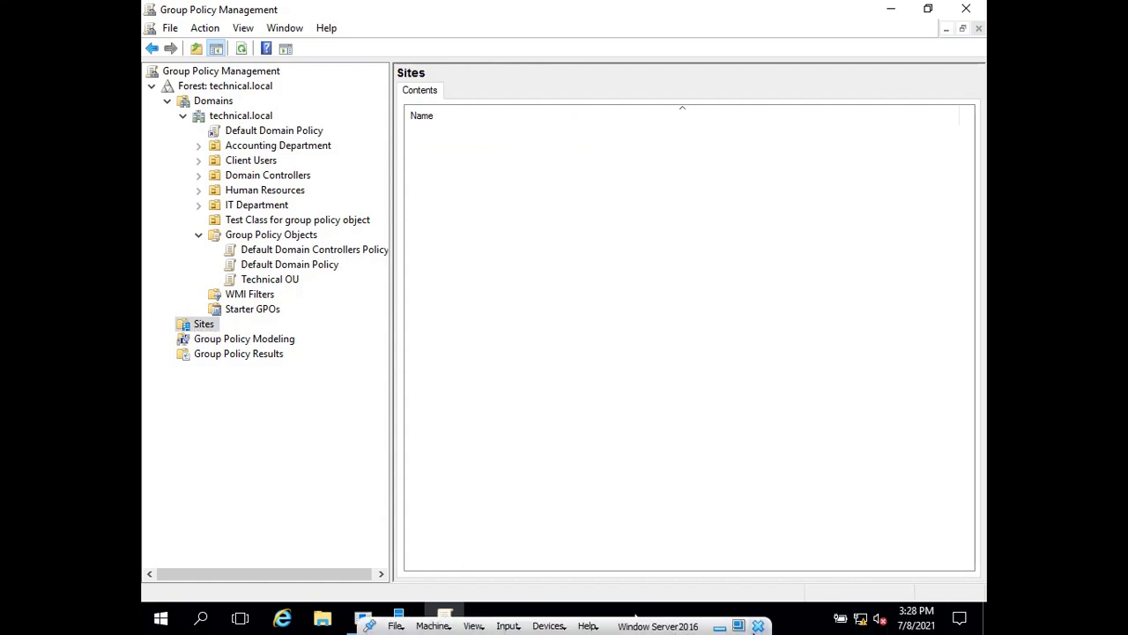
{"action": "mouse_move", "coordinate": [726, 631]}
{"action": "left_click", "coordinate": [736, 626]}
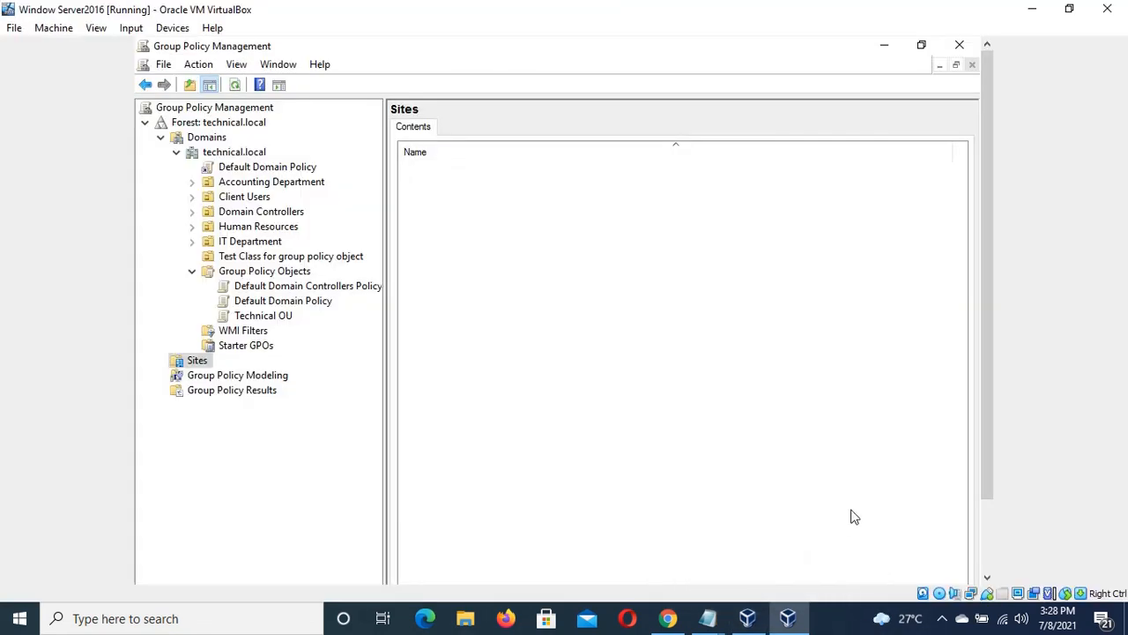
{"action": "left_click", "coordinate": [943, 619]}
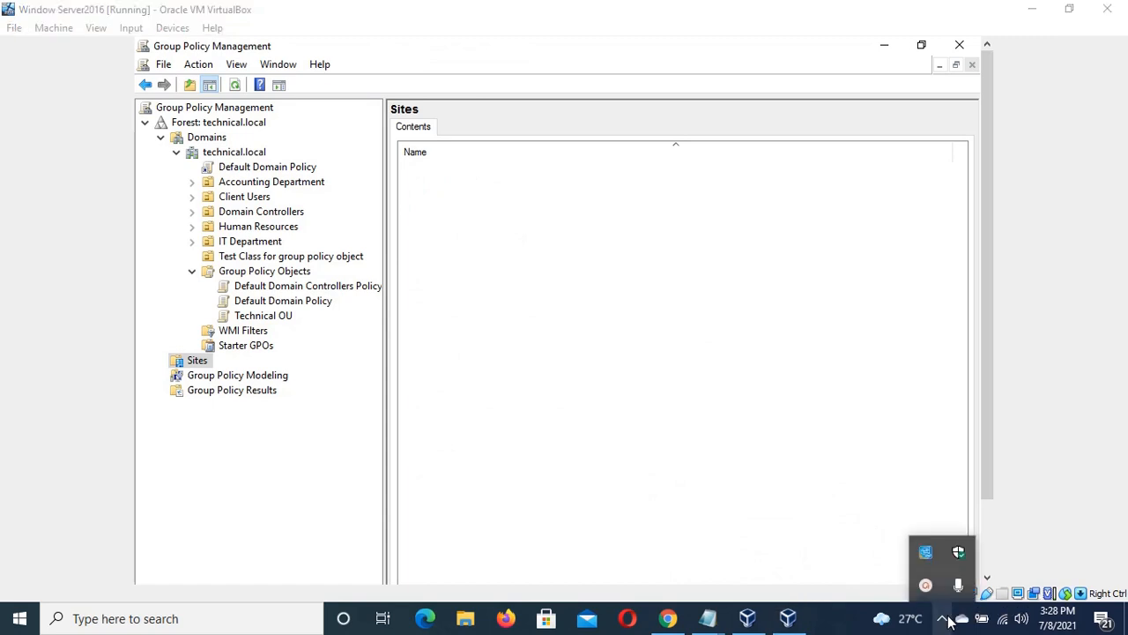
{"action": "left_click", "coordinate": [928, 586]}
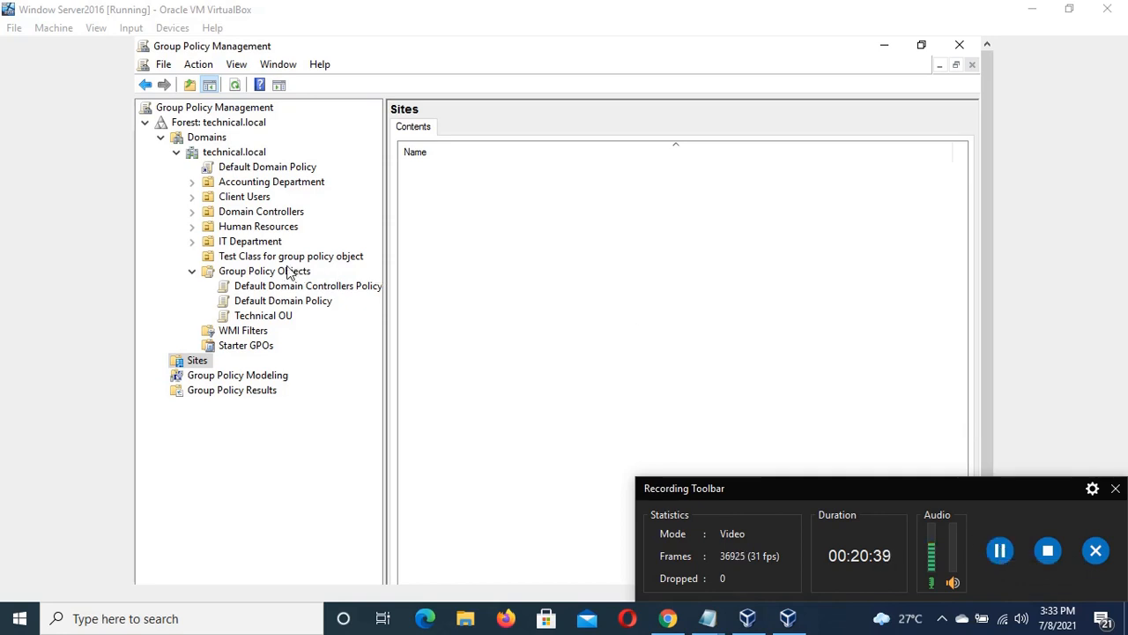
- Open the Technical OU policy for editing in the Group Policy Management Editor
{"action": "left_click", "coordinate": [285, 317]}
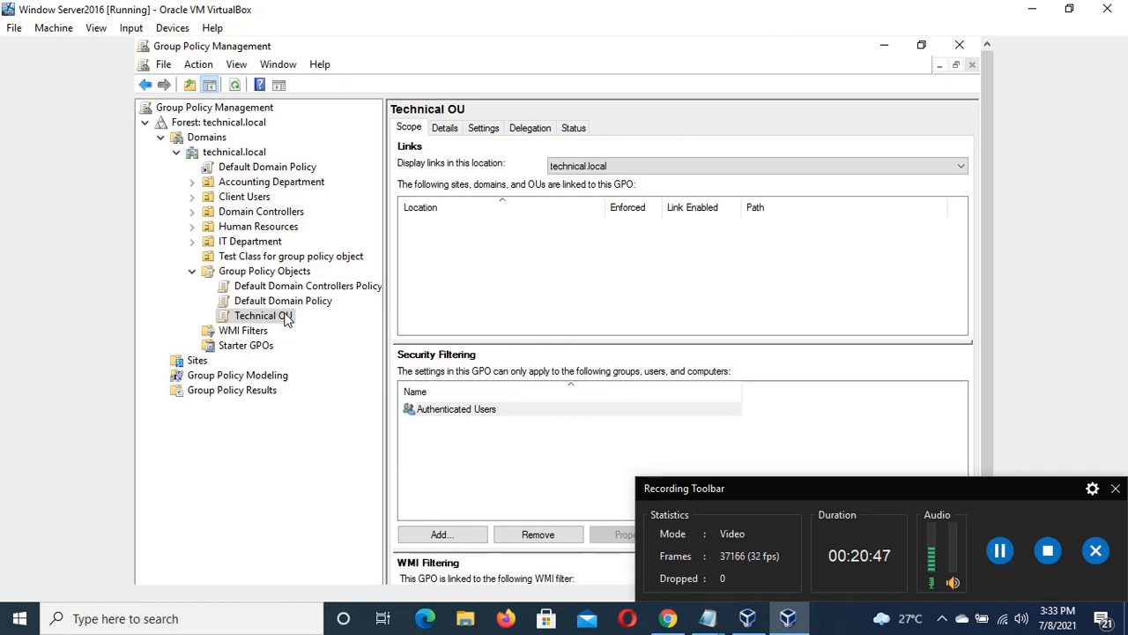
{"action": "right_click", "coordinate": [287, 319]}
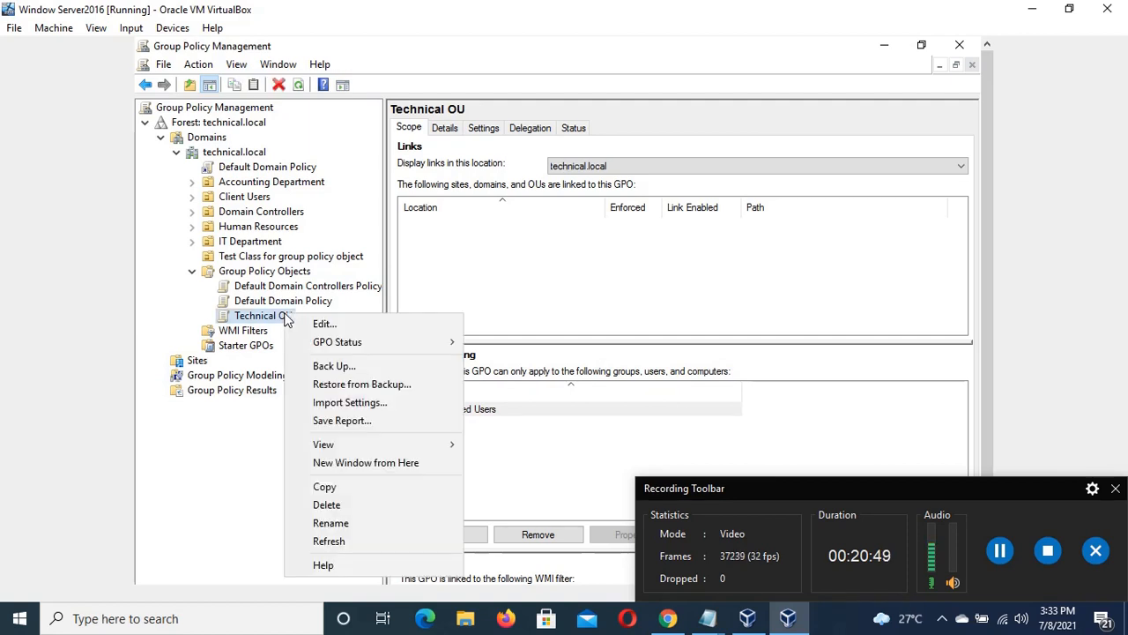
{"action": "left_click", "coordinate": [340, 330]}
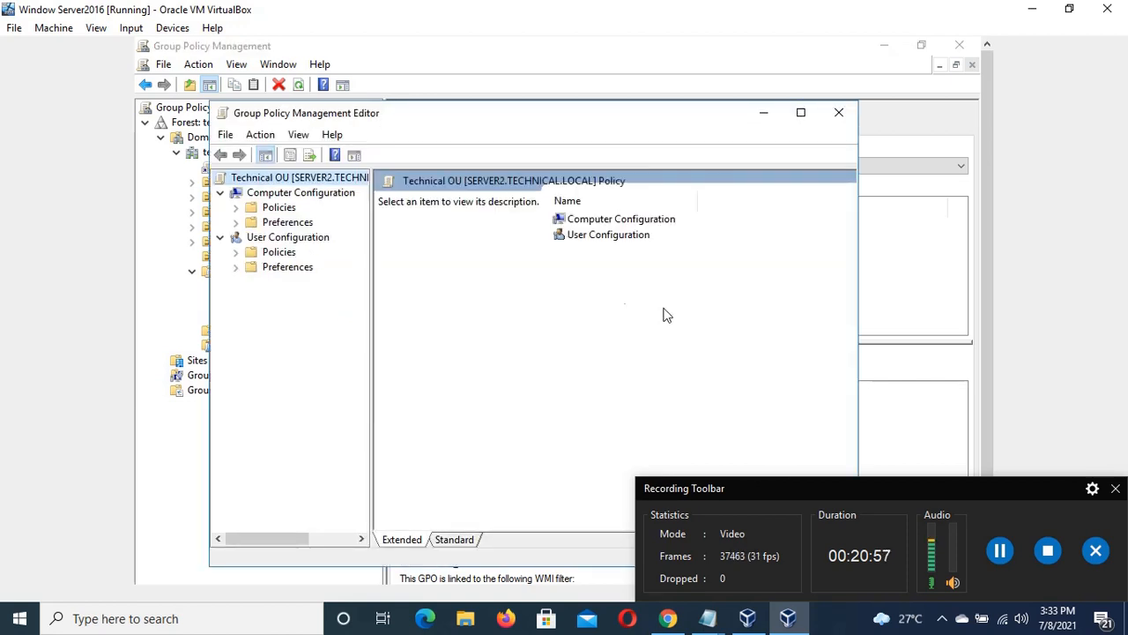
- Switch the virtual machine to full-screen mode and maximize the Group Policy Management Editor window
{"action": "left_click", "coordinate": [942, 619]}
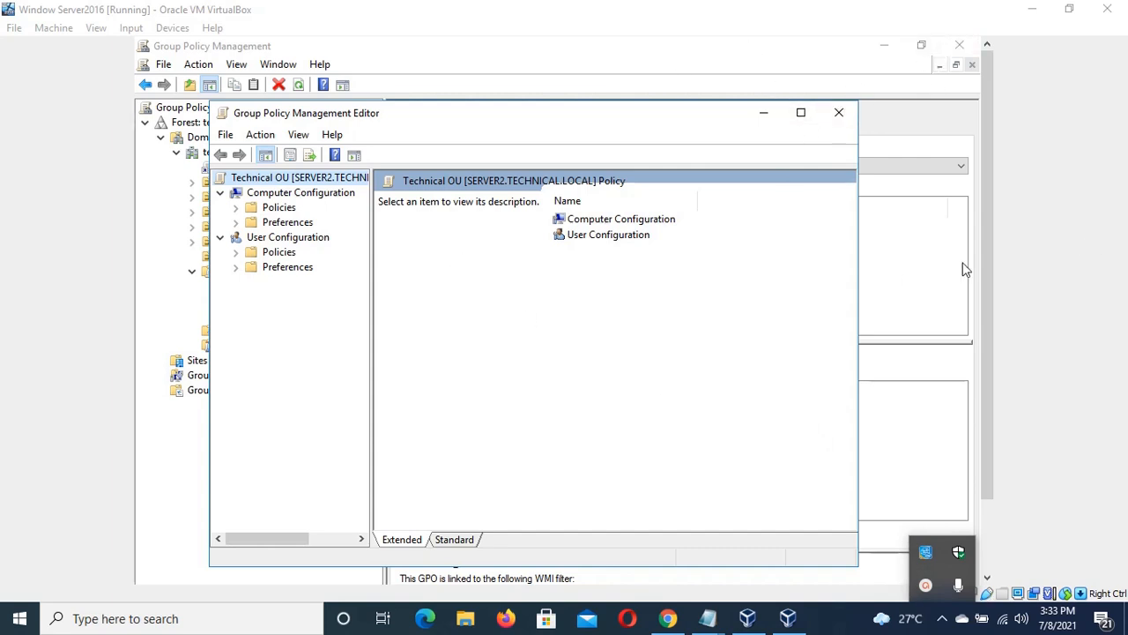
{"action": "left_click", "coordinate": [96, 28]}
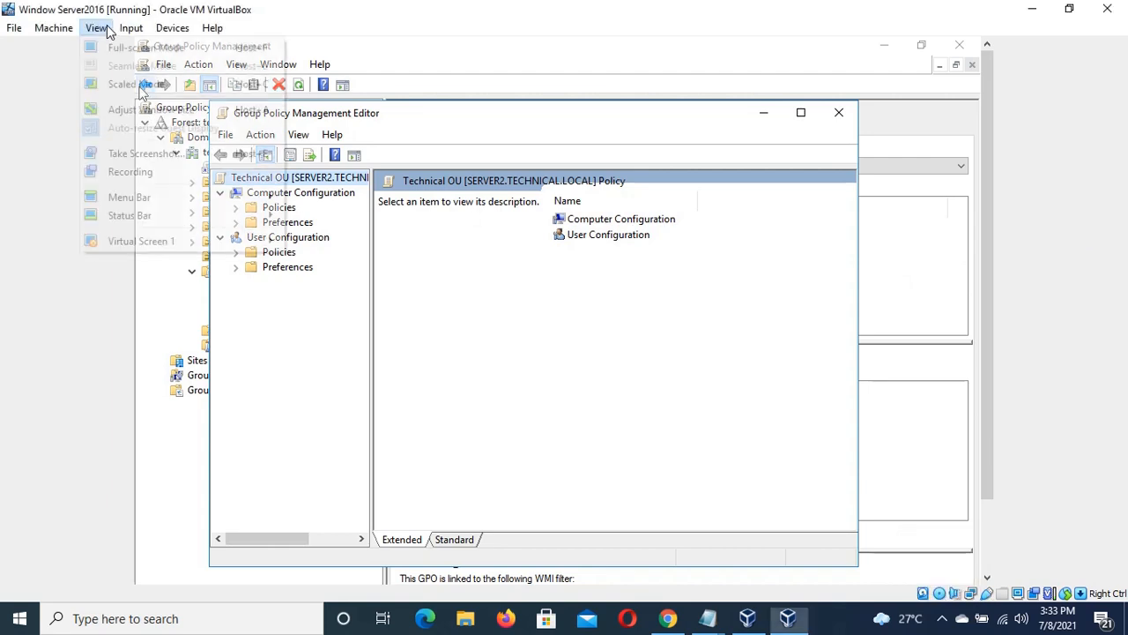
{"action": "mouse_move", "coordinate": [130, 27]}
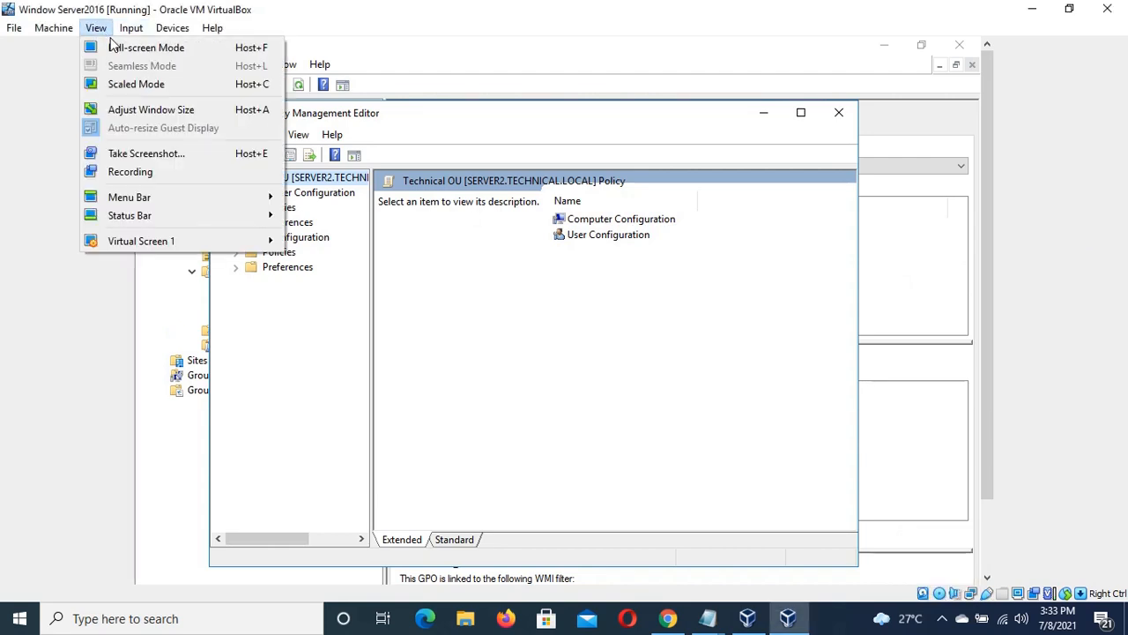
{"action": "left_click", "coordinate": [118, 46]}
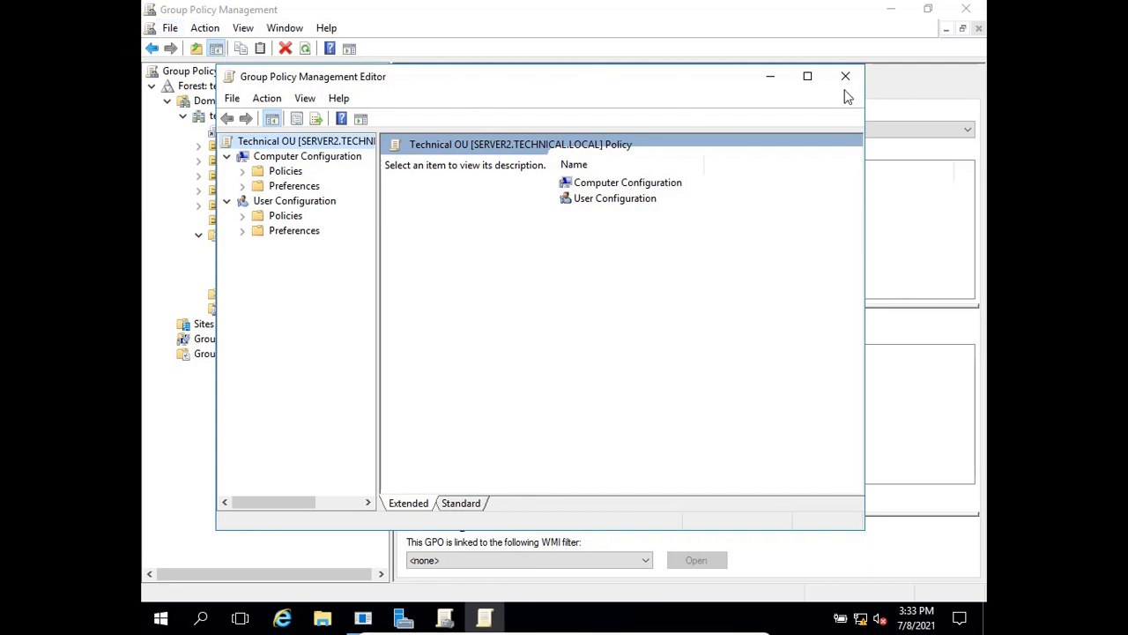
{"action": "left_click", "coordinate": [809, 82]}
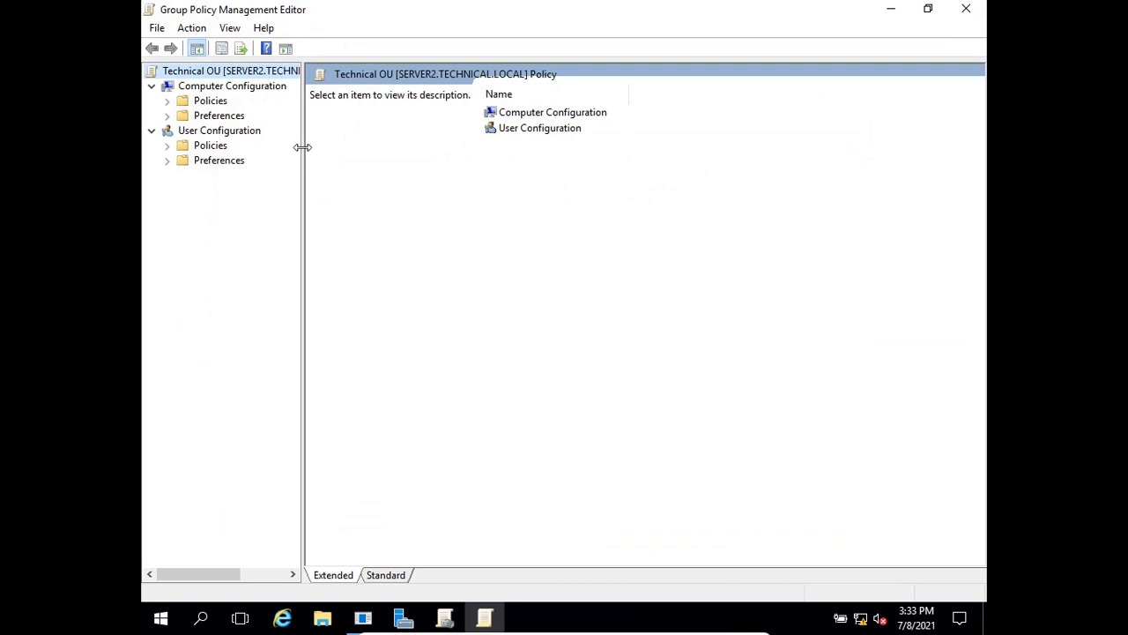
- Browse the All Settings list of the Administrative Templates under the Computer Configuration policies, with the console tree widened
{"action": "left_click_drag", "start_coordinate": [303, 146], "coordinate": [423, 146]}
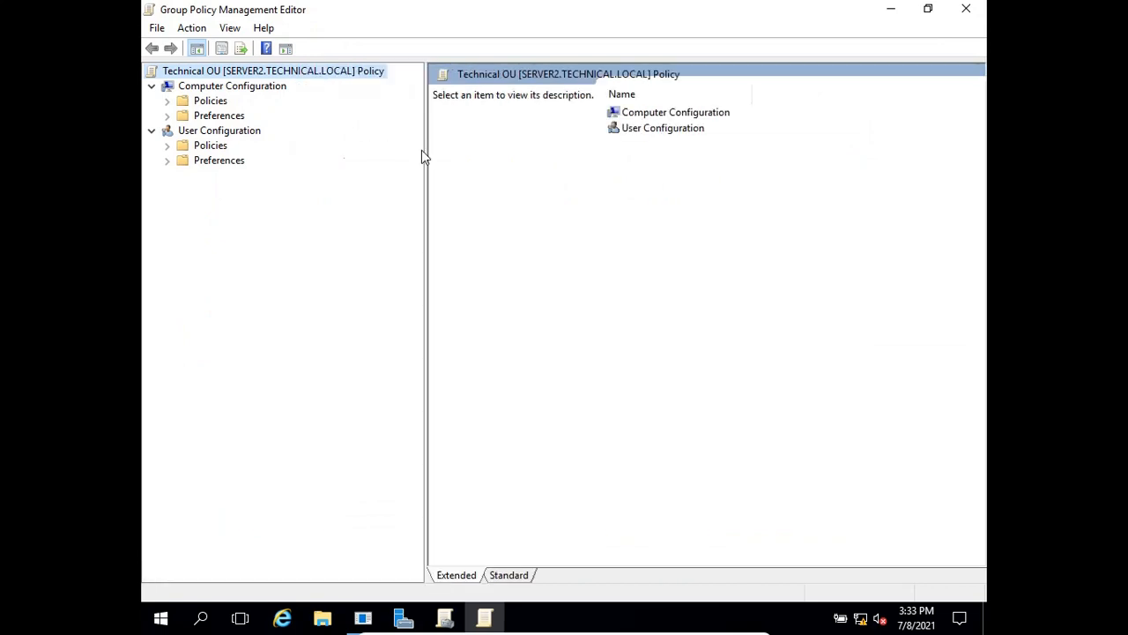
{"action": "left_click", "coordinate": [235, 91]}
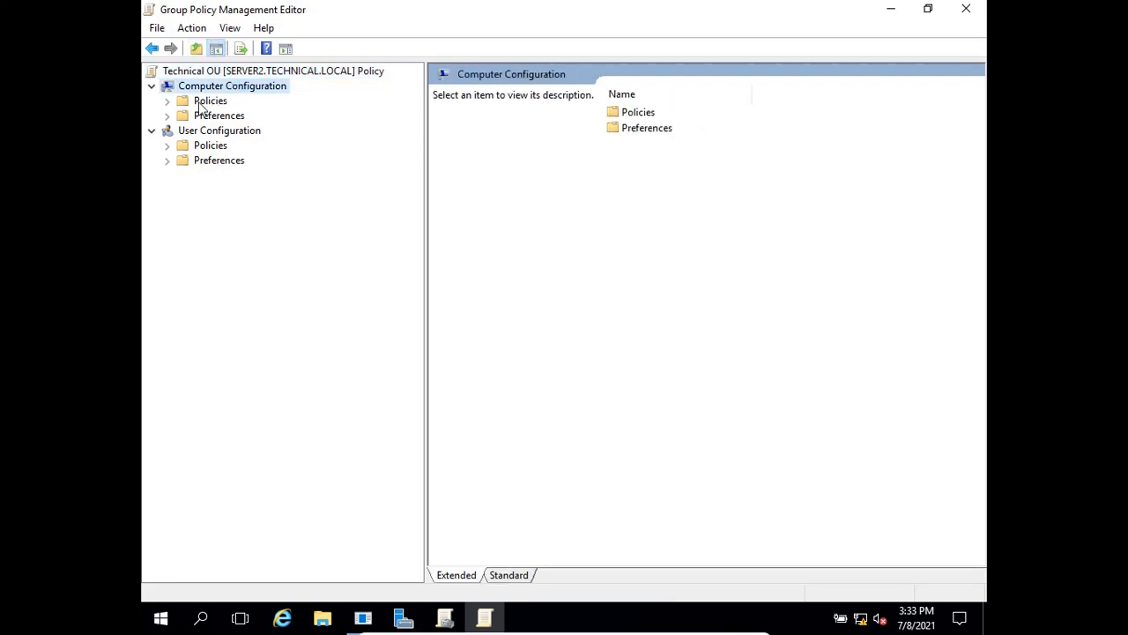
{"action": "left_click", "coordinate": [168, 101]}
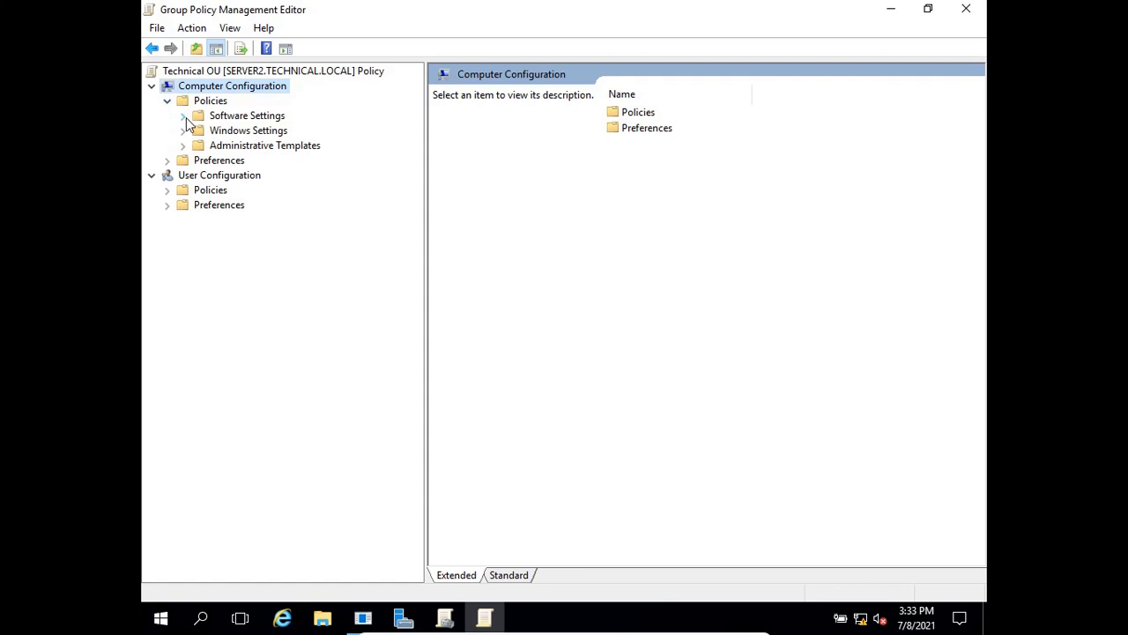
{"action": "left_click", "coordinate": [260, 148]}
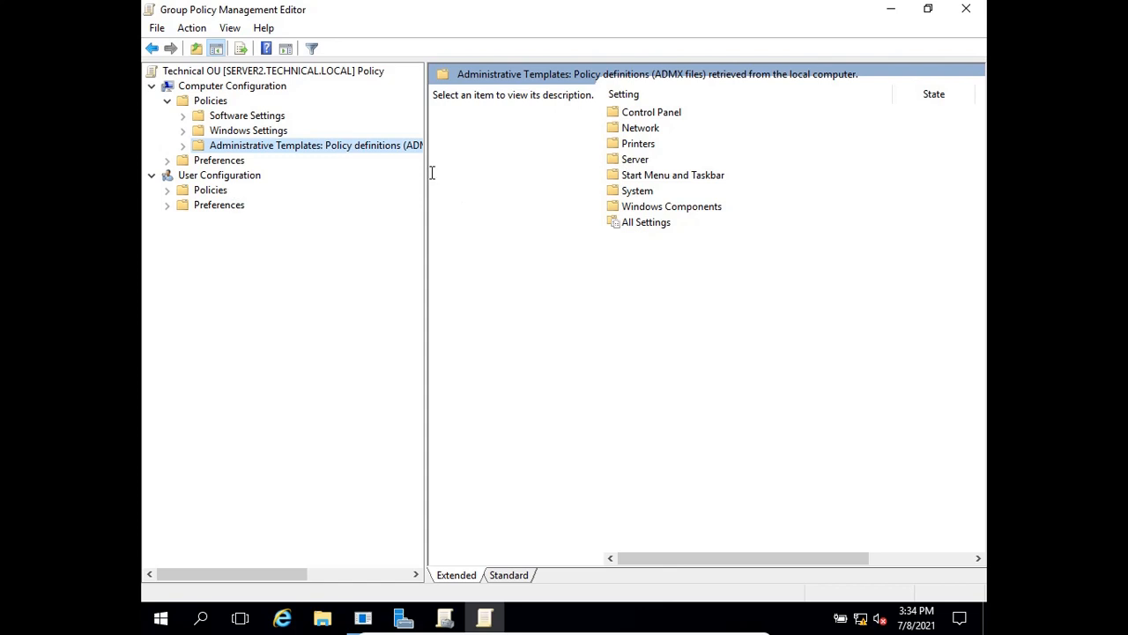
{"action": "left_click", "coordinate": [634, 225]}
{"action": "double_click", "coordinate": [634, 226]}
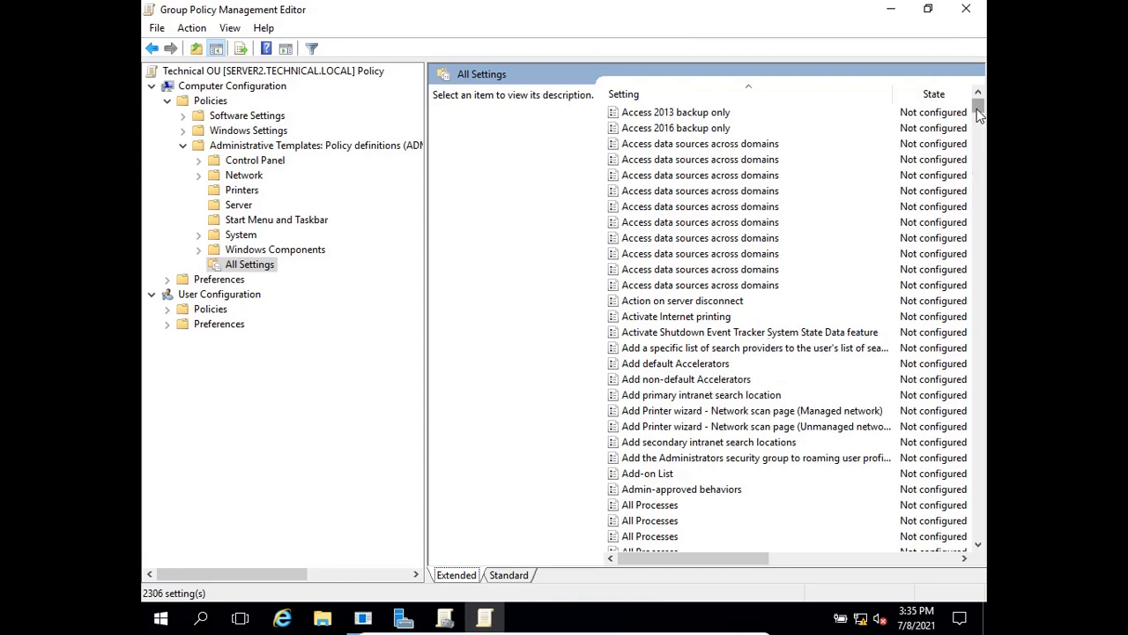
{"action": "left_click_drag", "start_coordinate": [979, 113], "coordinate": [980, 137]}
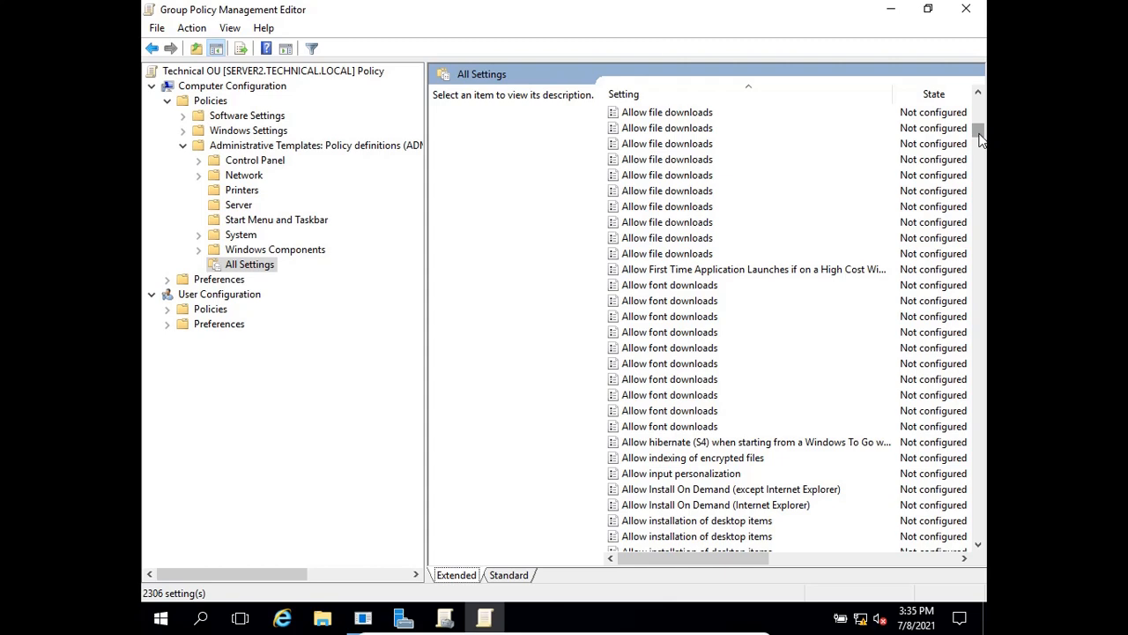
{"action": "left_click_drag", "start_coordinate": [979, 135], "coordinate": [979, 136]}
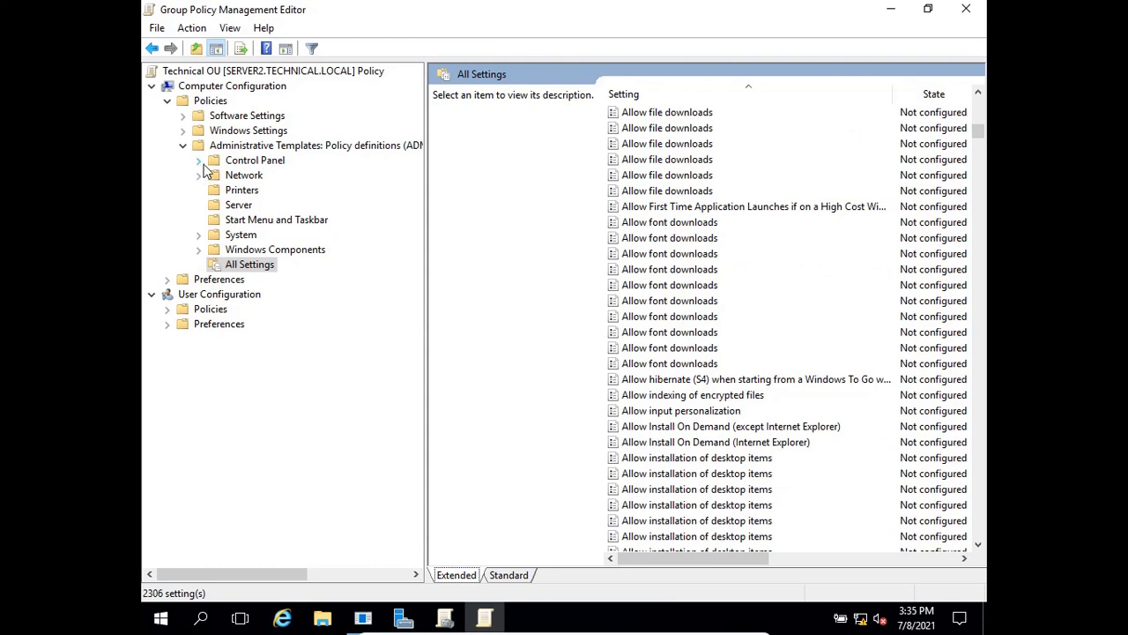
- Examine the Control Panel, Printers, and Start Menu and Taskbar categories of the computer Administrative Templates
{"action": "left_click", "coordinate": [199, 160]}
{"action": "double_click", "coordinate": [239, 164]}
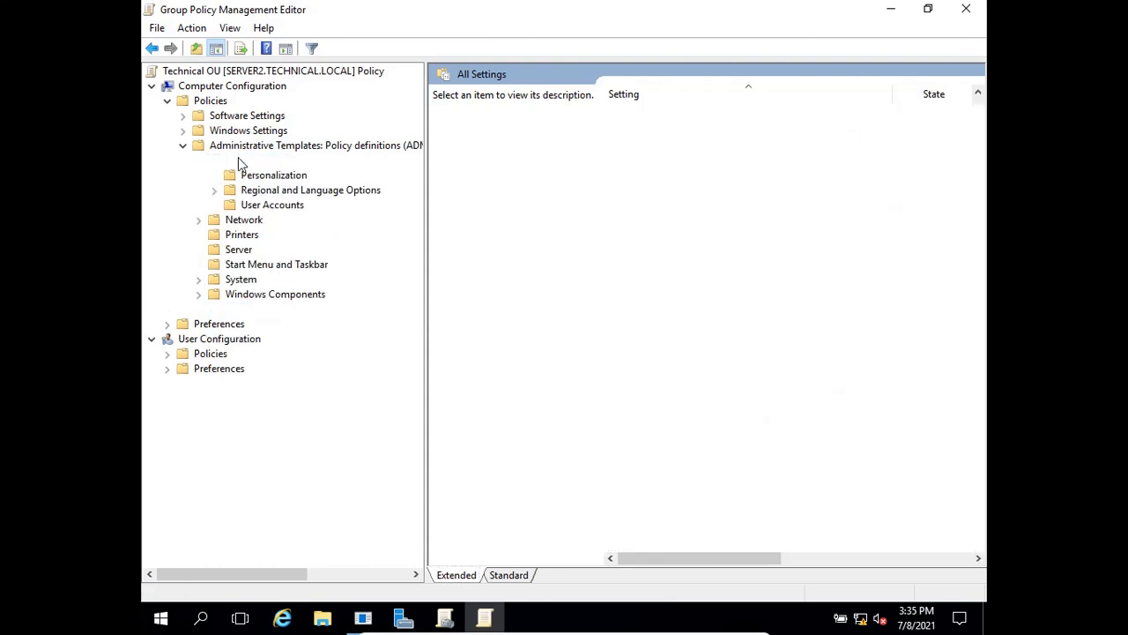
{"action": "double_click", "coordinate": [239, 164]}
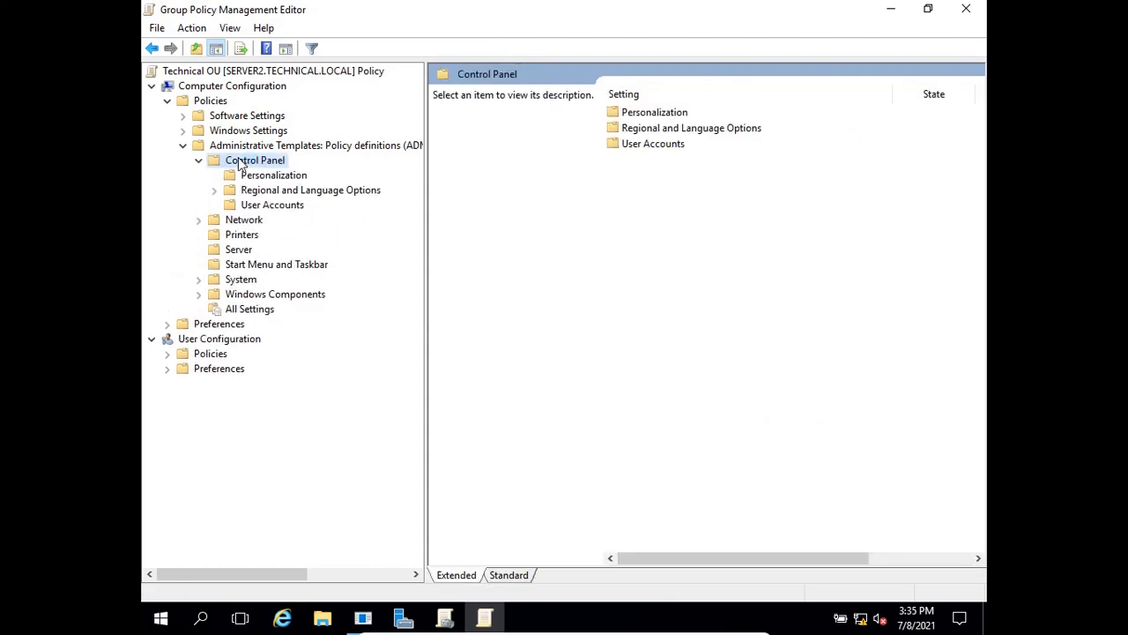
{"action": "double_click", "coordinate": [239, 164]}
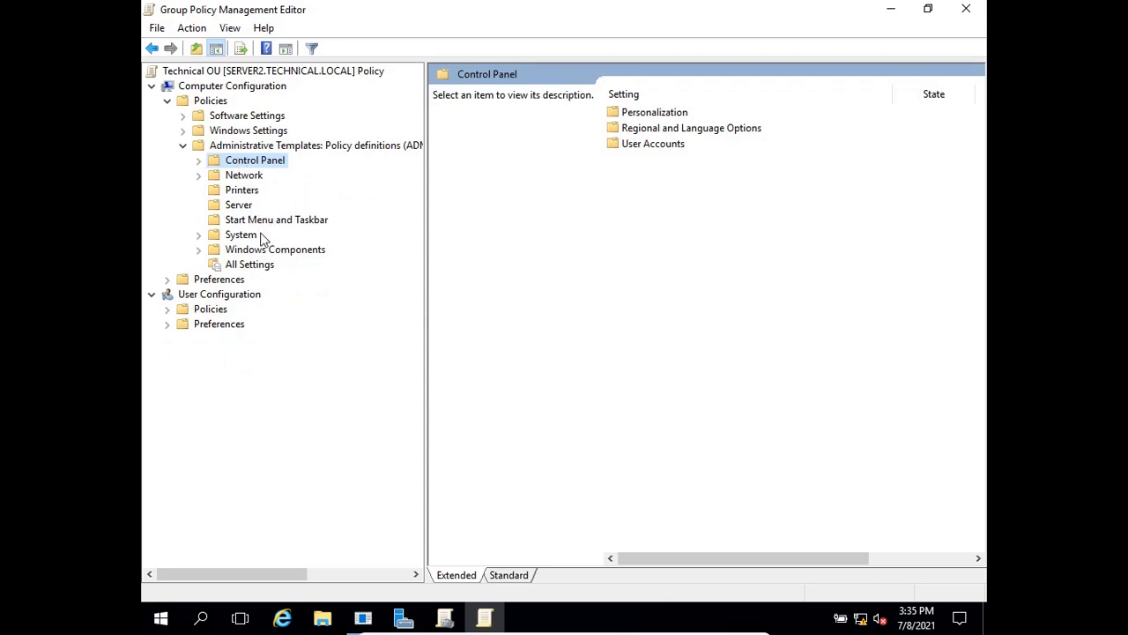
{"action": "left_click", "coordinate": [247, 192]}
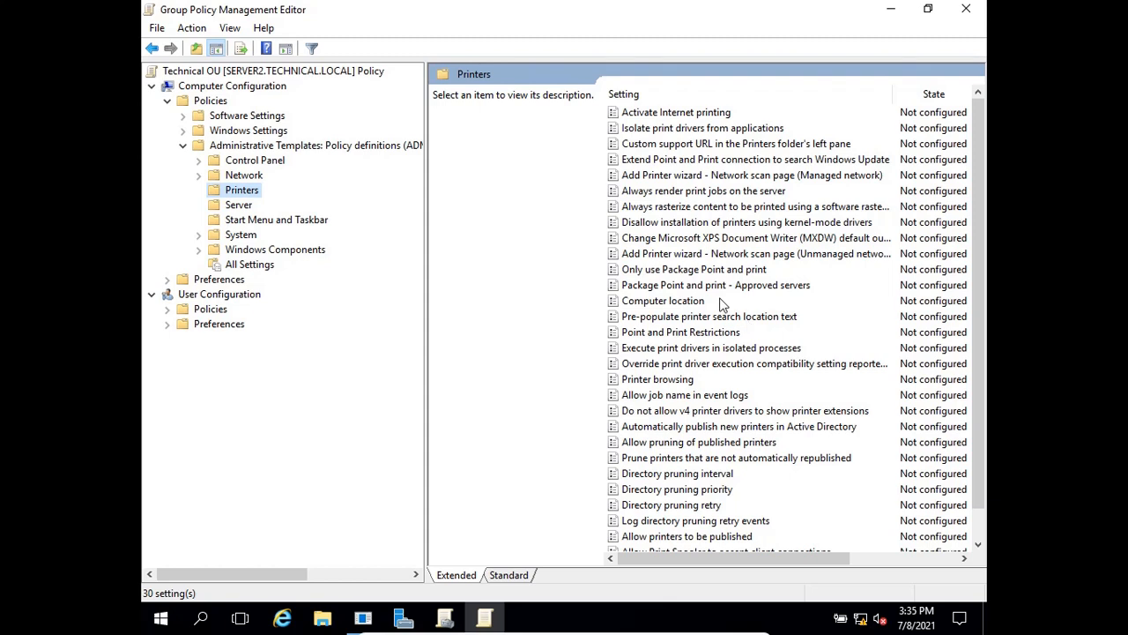
{"action": "left_click", "coordinate": [247, 221]}
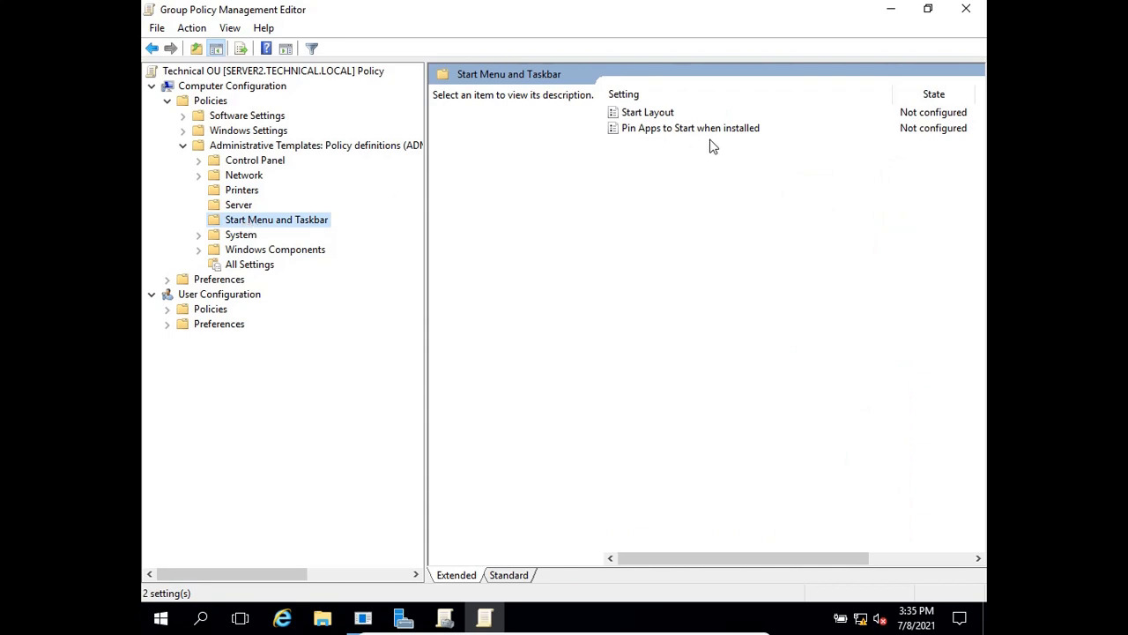
- Expand the System category of the computer Administrative Templates and look through its subfolders
{"action": "left_click", "coordinate": [200, 235]}
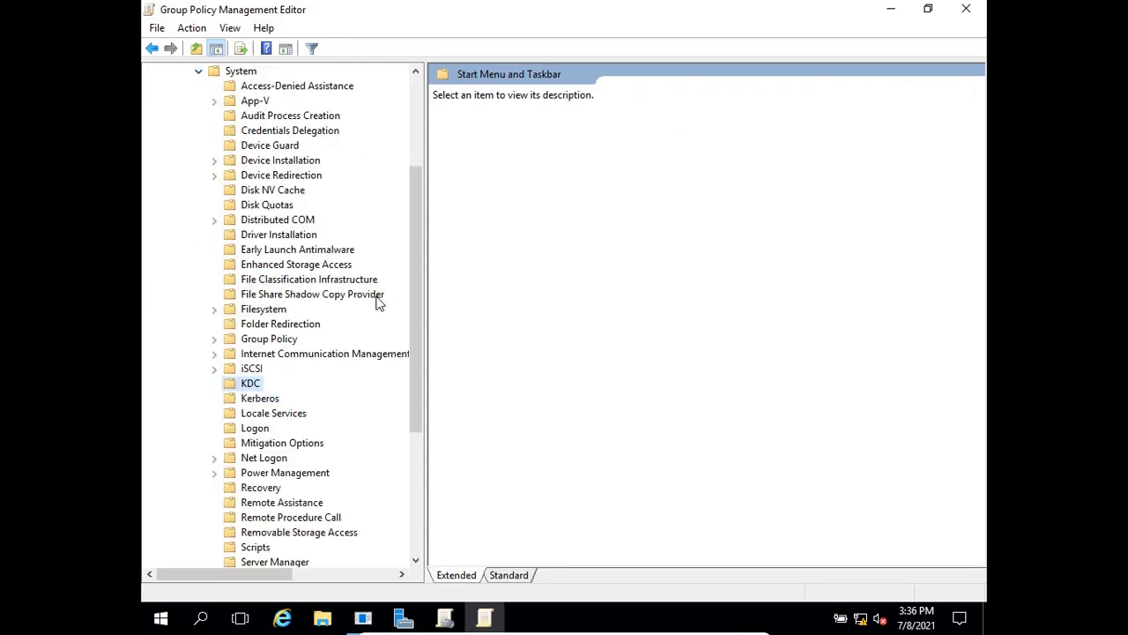
{"action": "left_click", "coordinate": [260, 430]}
{"action": "left_click_drag", "start_coordinate": [416, 346], "coordinate": [419, 401]}
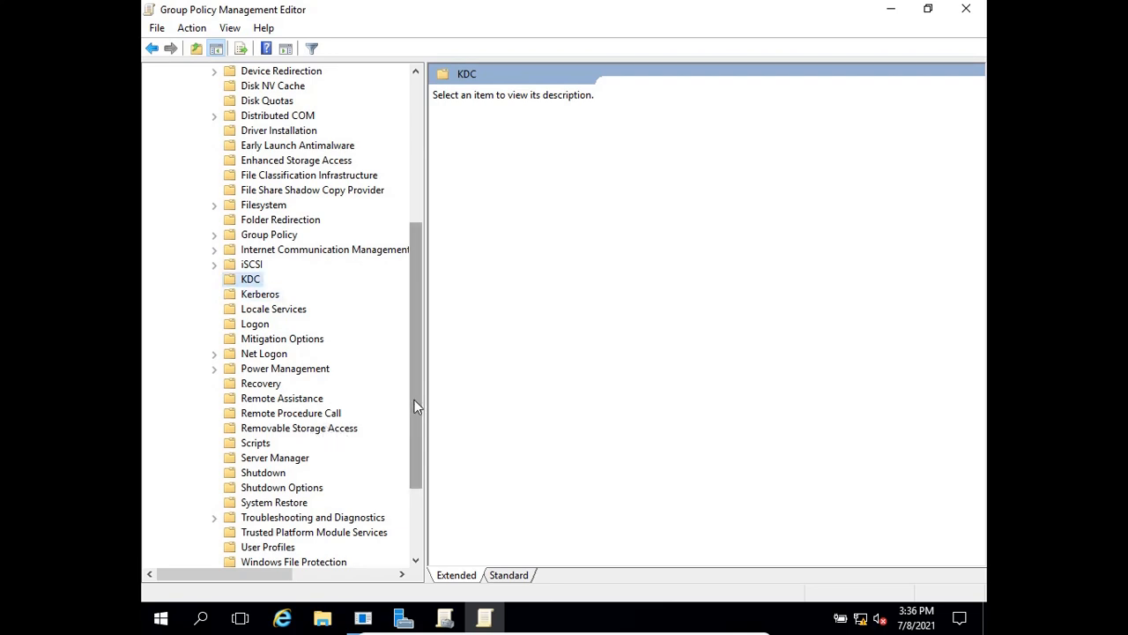
{"action": "left_click_drag", "start_coordinate": [418, 406], "coordinate": [417, 436]}
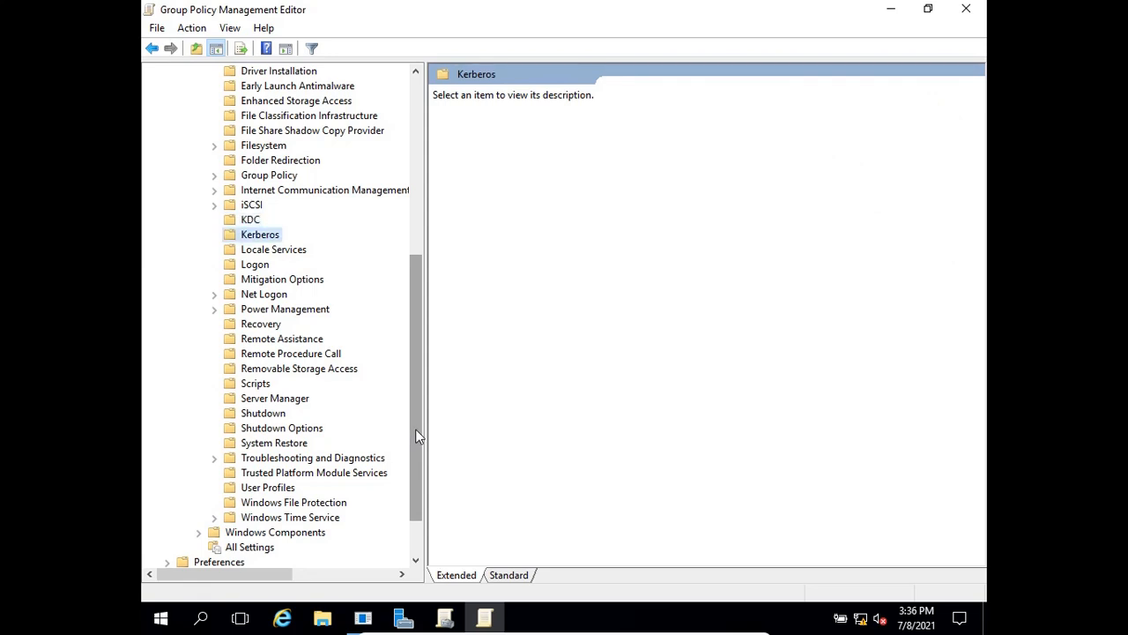
{"action": "left_click_drag", "start_coordinate": [416, 430], "coordinate": [416, 455]}
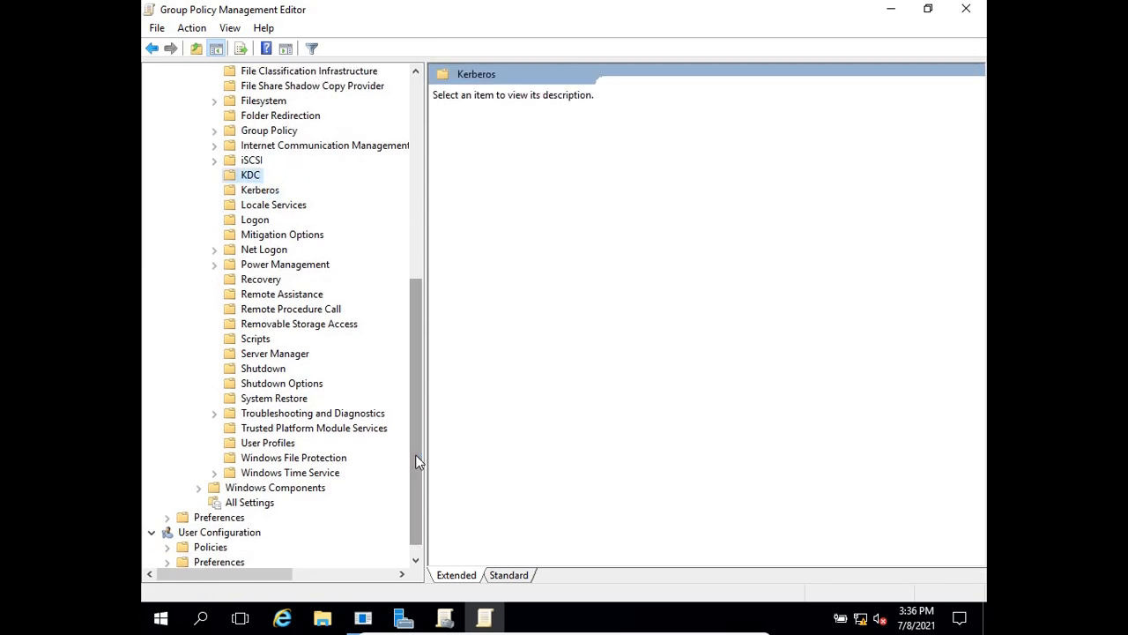
{"action": "left_click", "coordinate": [189, 548]}
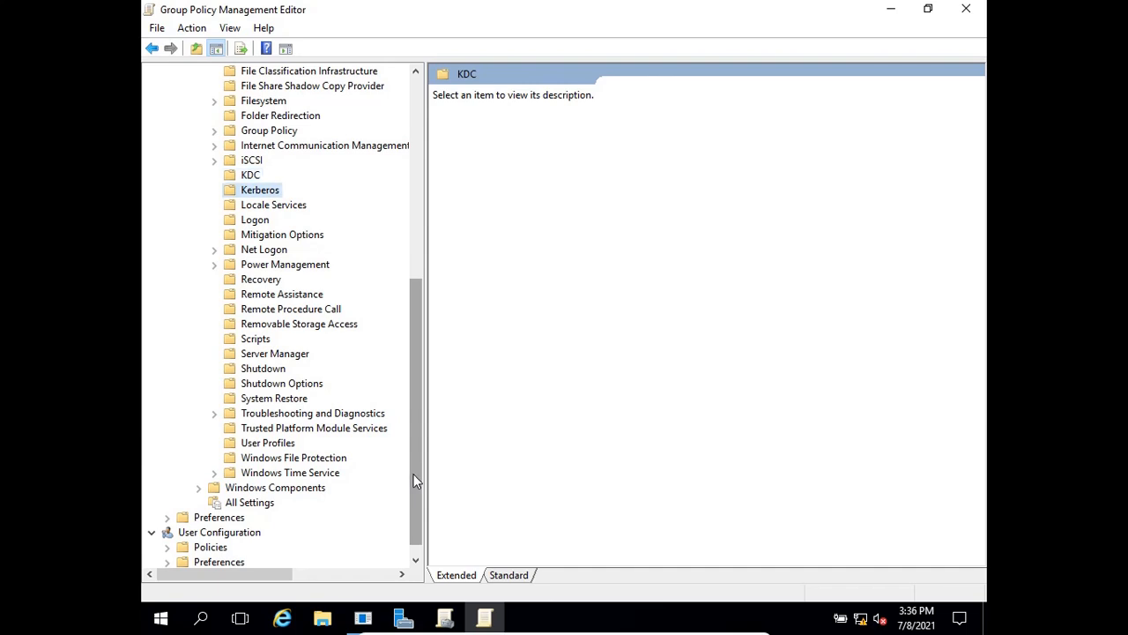
{"action": "left_click_drag", "start_coordinate": [416, 481], "coordinate": [413, 505]}
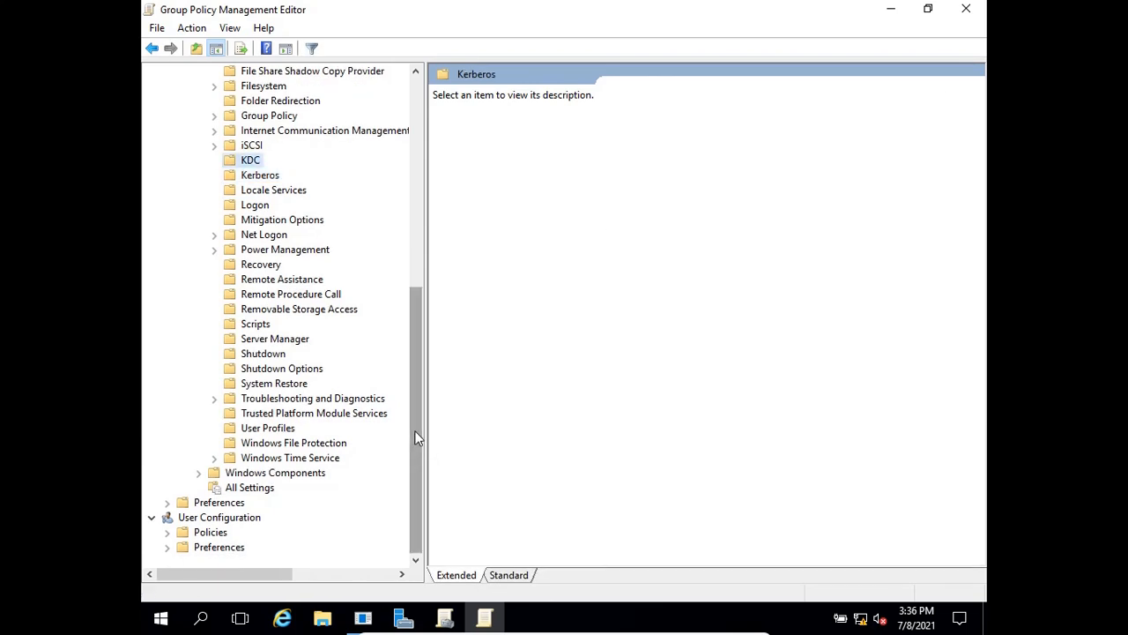
{"action": "left_click_drag", "start_coordinate": [416, 433], "coordinate": [367, 179]}
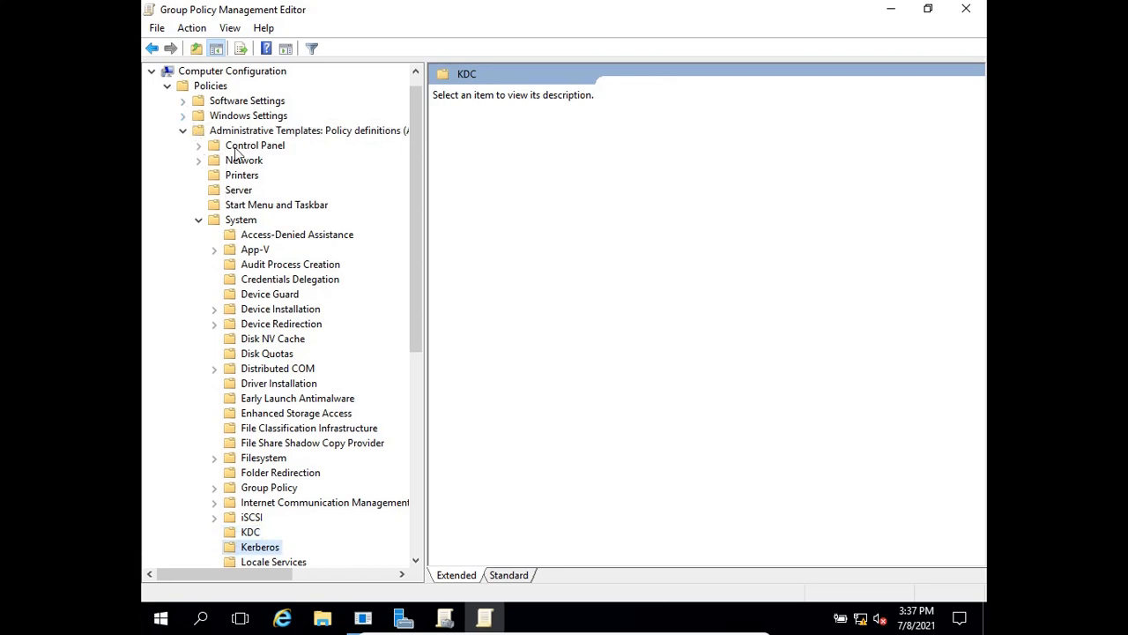
- Return to the Administrative Templates overview and view the contents of its Control Panel category
{"action": "double_click", "coordinate": [280, 133]}
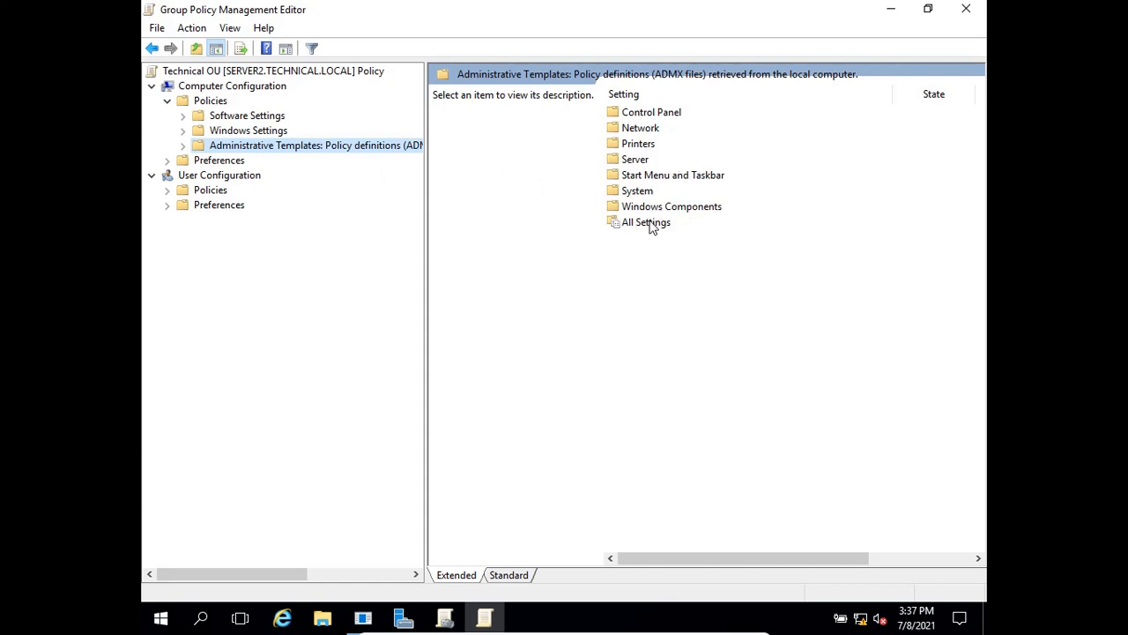
{"action": "left_click", "coordinate": [658, 123]}
{"action": "double_click", "coordinate": [659, 123]}
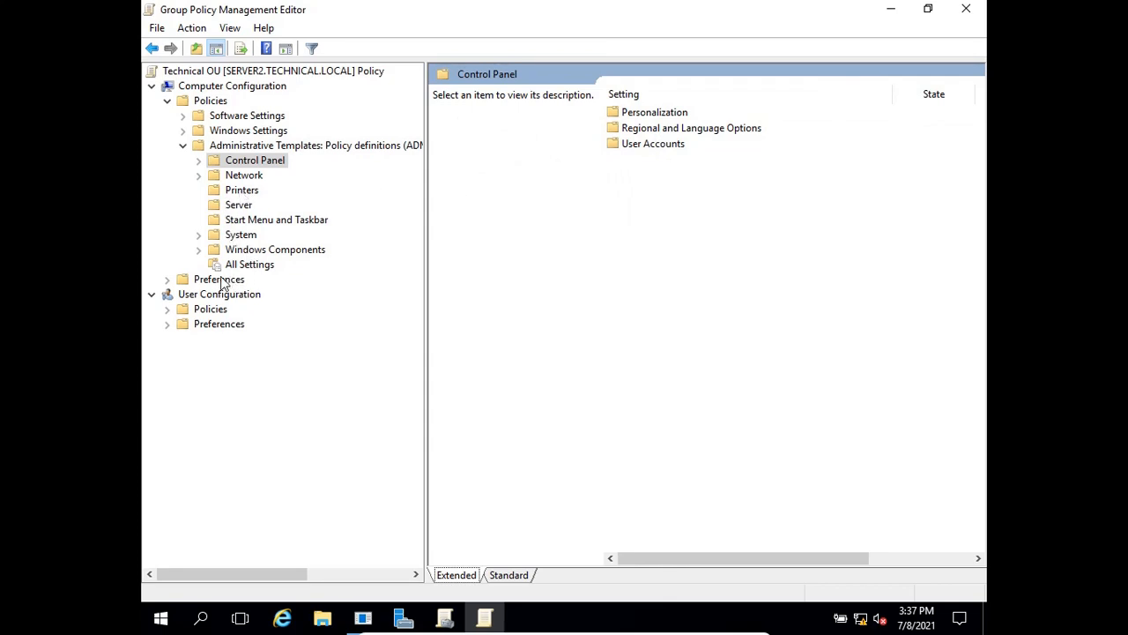
- Expand Control Panel Settings under the Computer Configuration preferences and view the Data Sources contents and description
{"action": "left_click", "coordinate": [168, 280]}
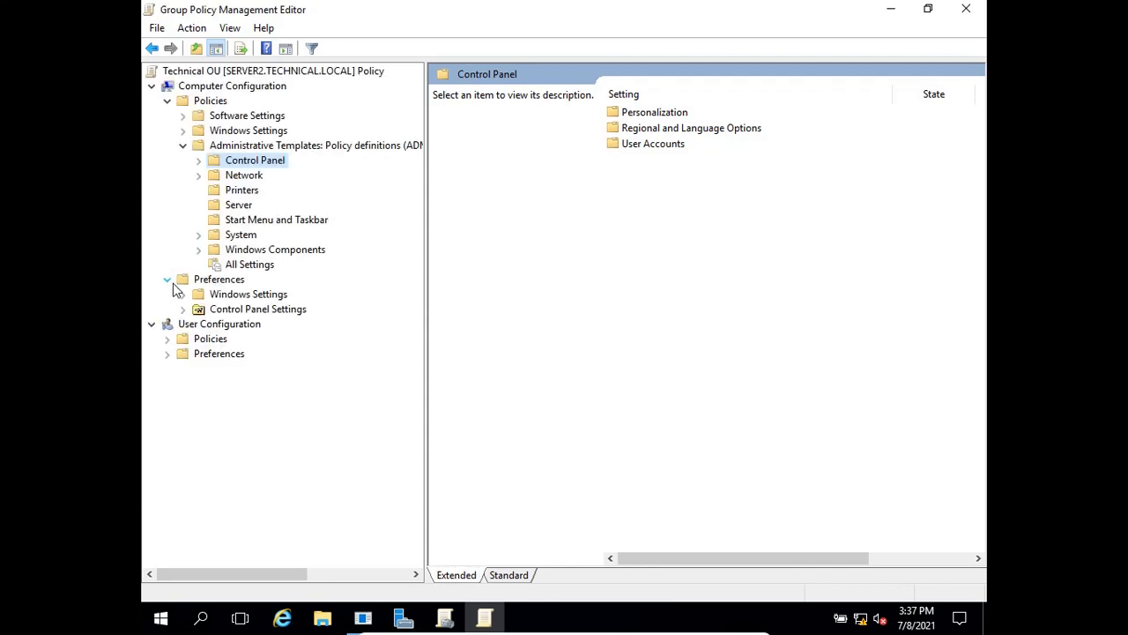
{"action": "double_click", "coordinate": [228, 310]}
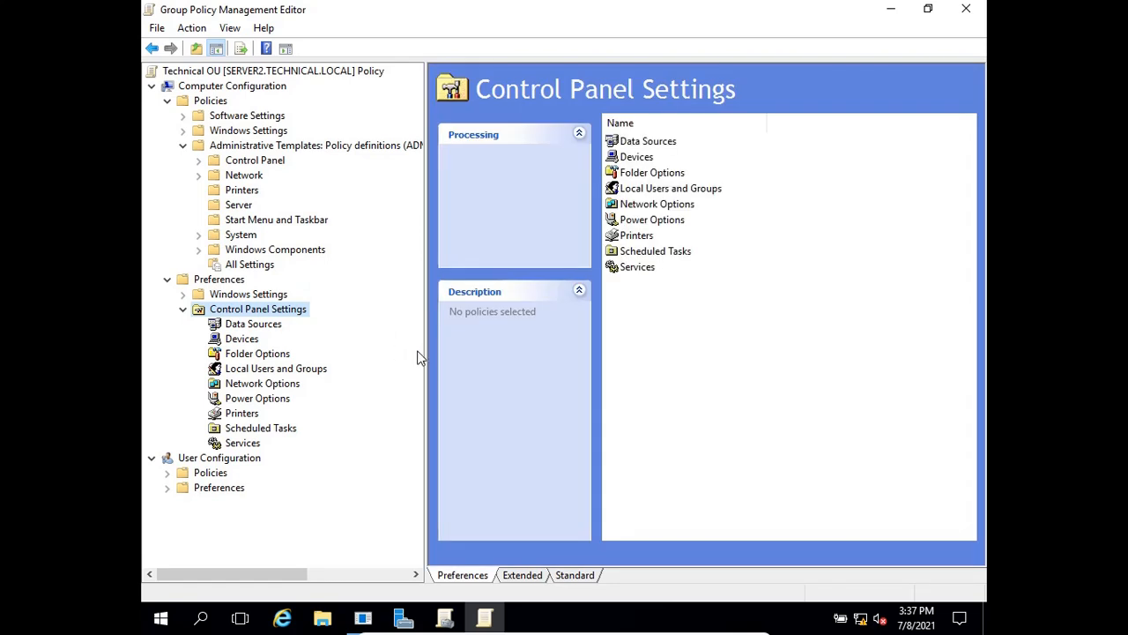
{"action": "left_click", "coordinate": [273, 325]}
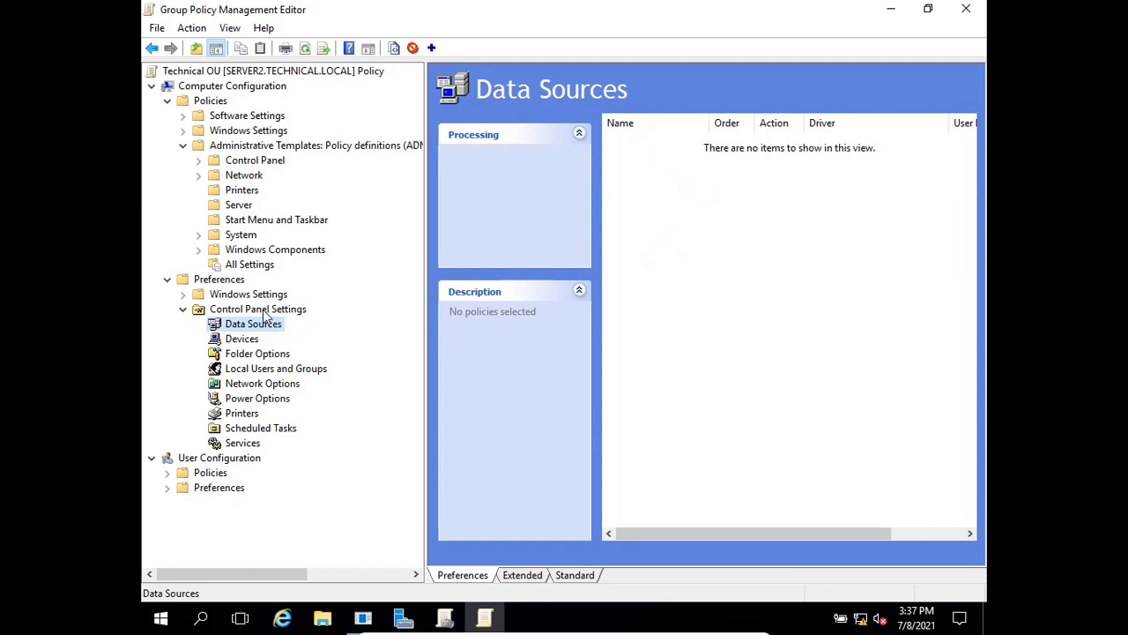
{"action": "left_click", "coordinate": [262, 311]}
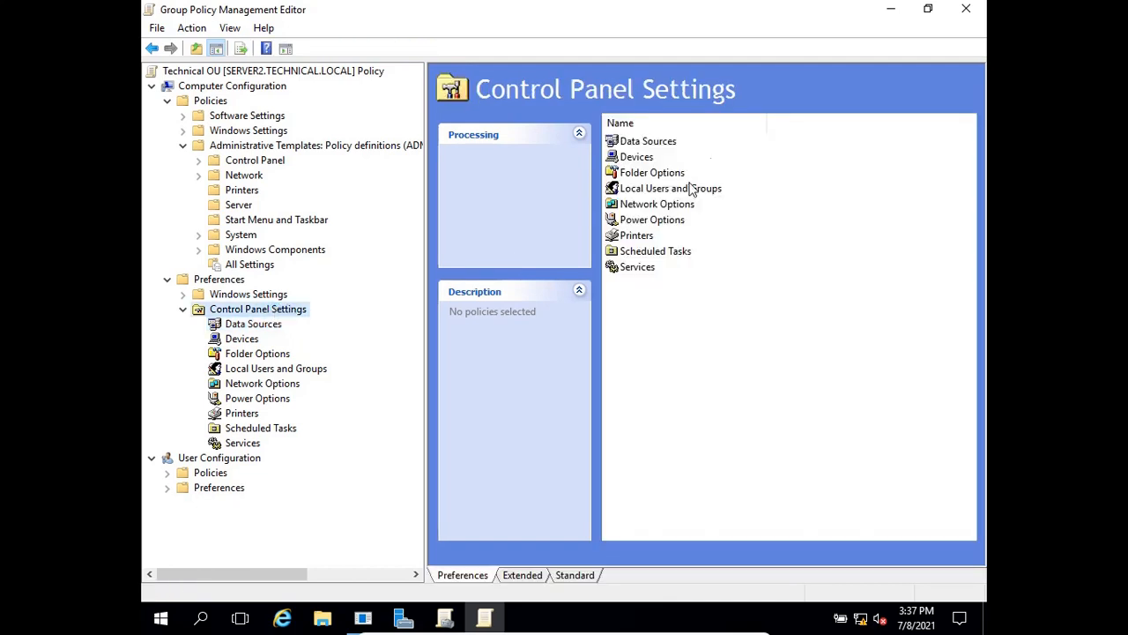
{"action": "left_click", "coordinate": [656, 150]}
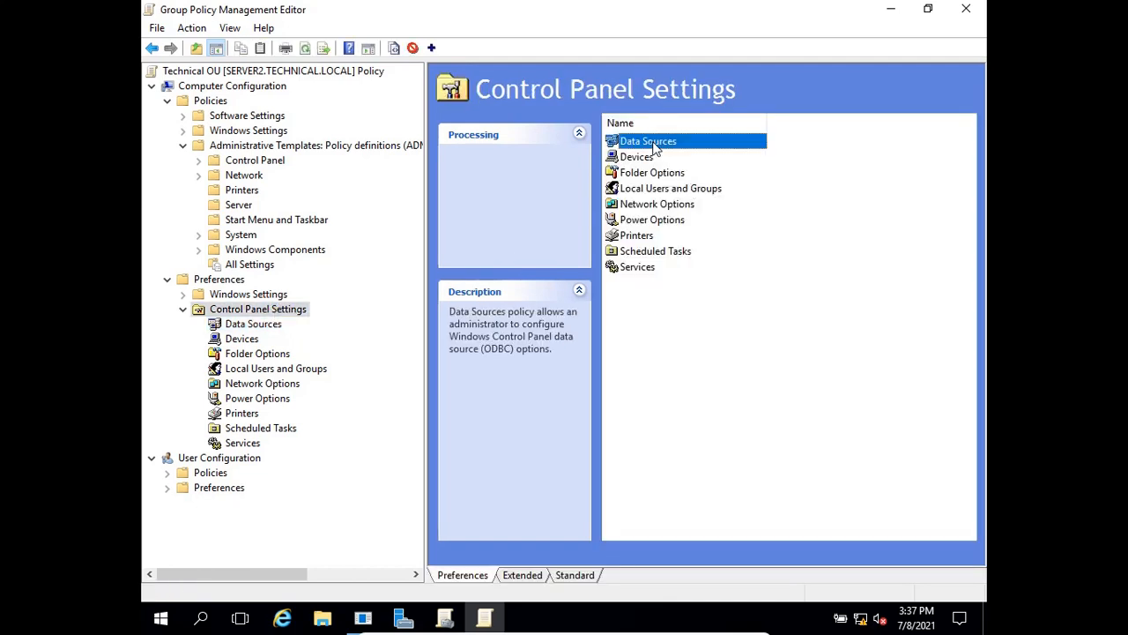
- Open Scheduled Tasks in the computer Control Panel Settings preferences and view its new-item types and available tasks
{"action": "left_click", "coordinate": [662, 253]}
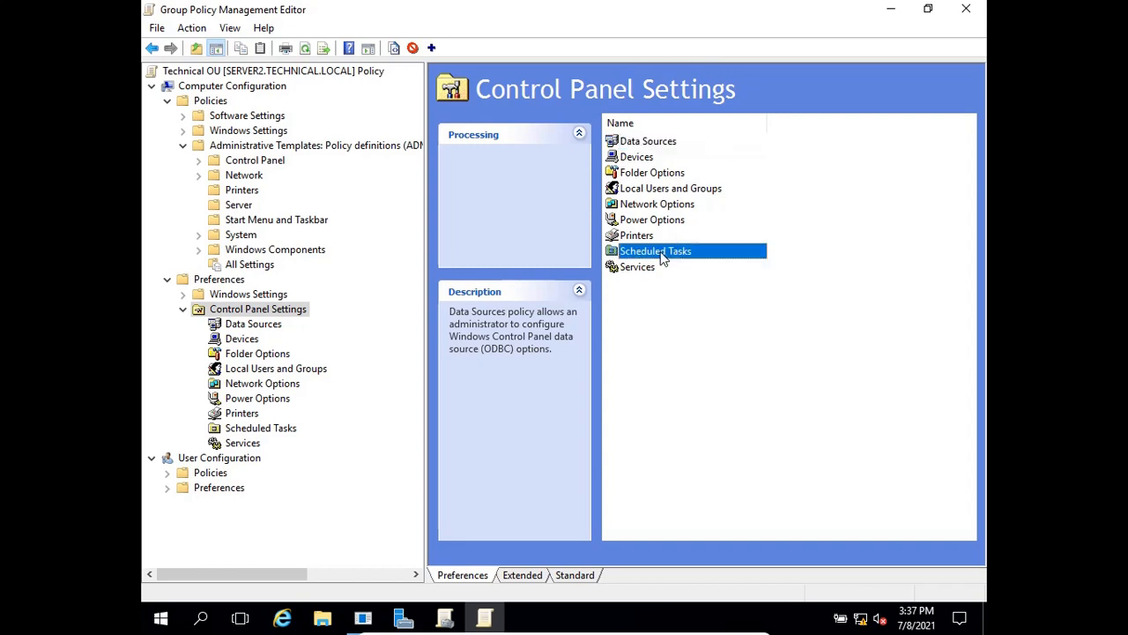
{"action": "double_click", "coordinate": [661, 253]}
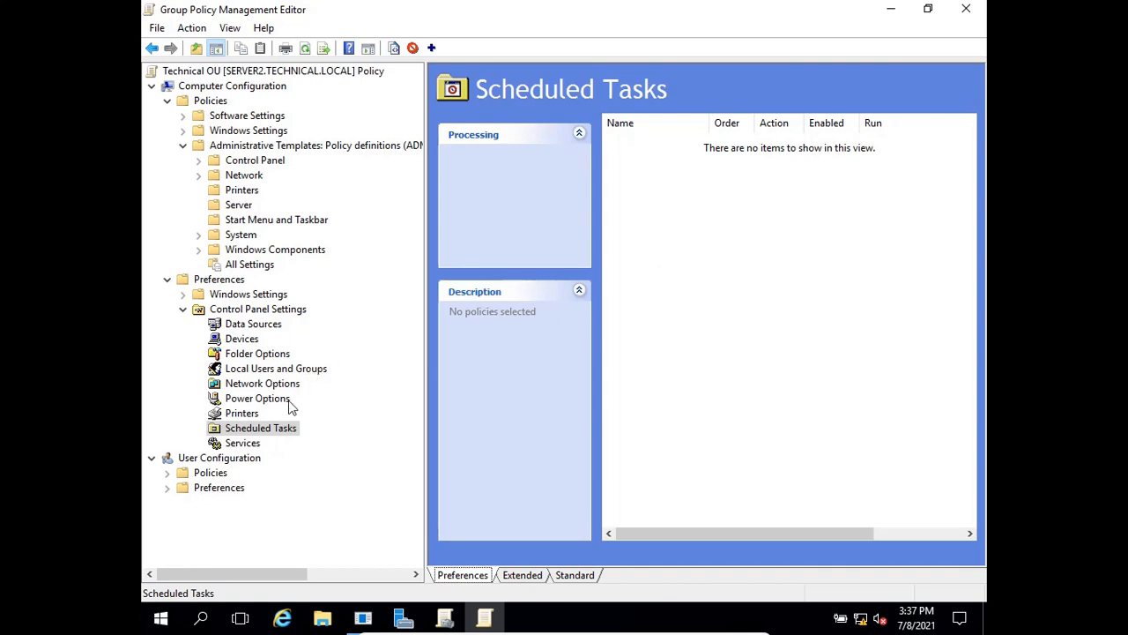
{"action": "right_click", "coordinate": [275, 431]}
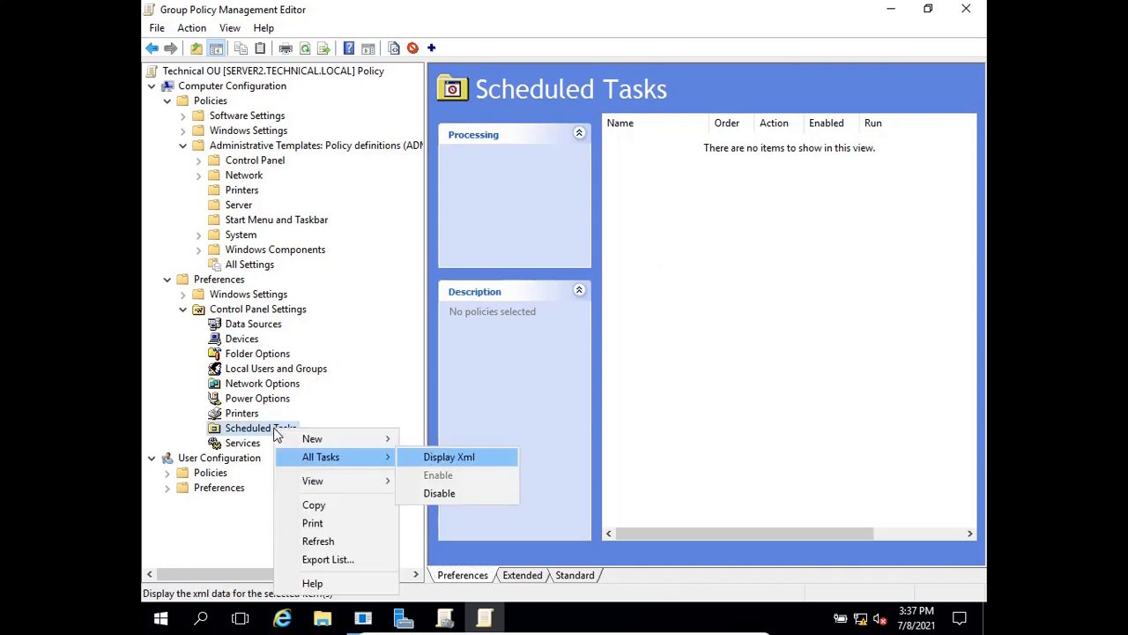
{"action": "mouse_move", "coordinate": [319, 446]}
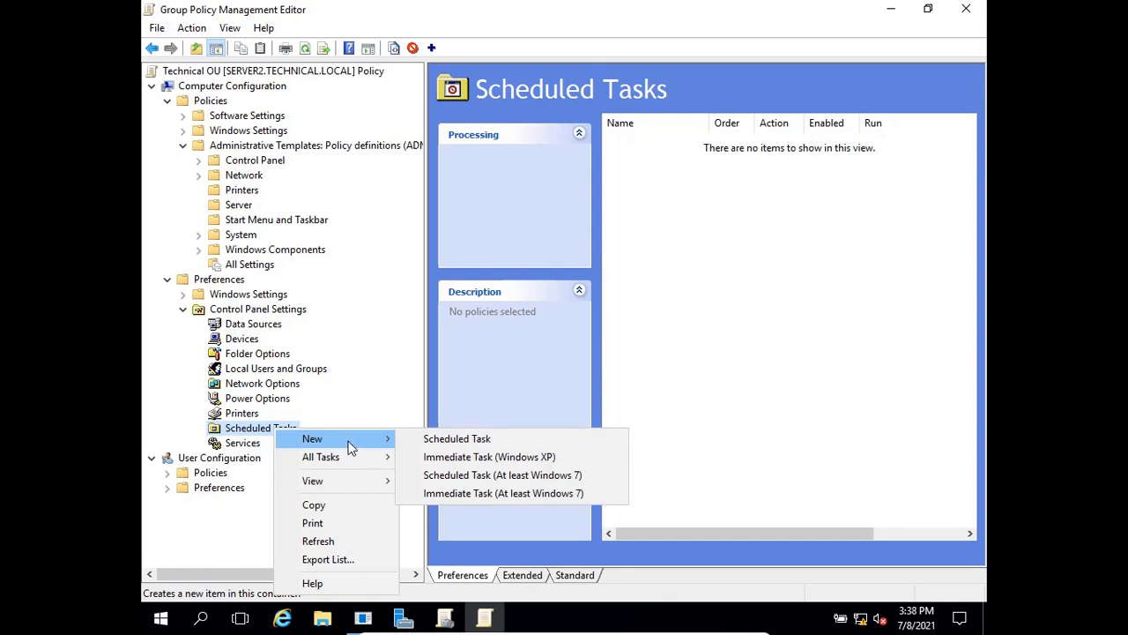
{"action": "mouse_move", "coordinate": [365, 459]}
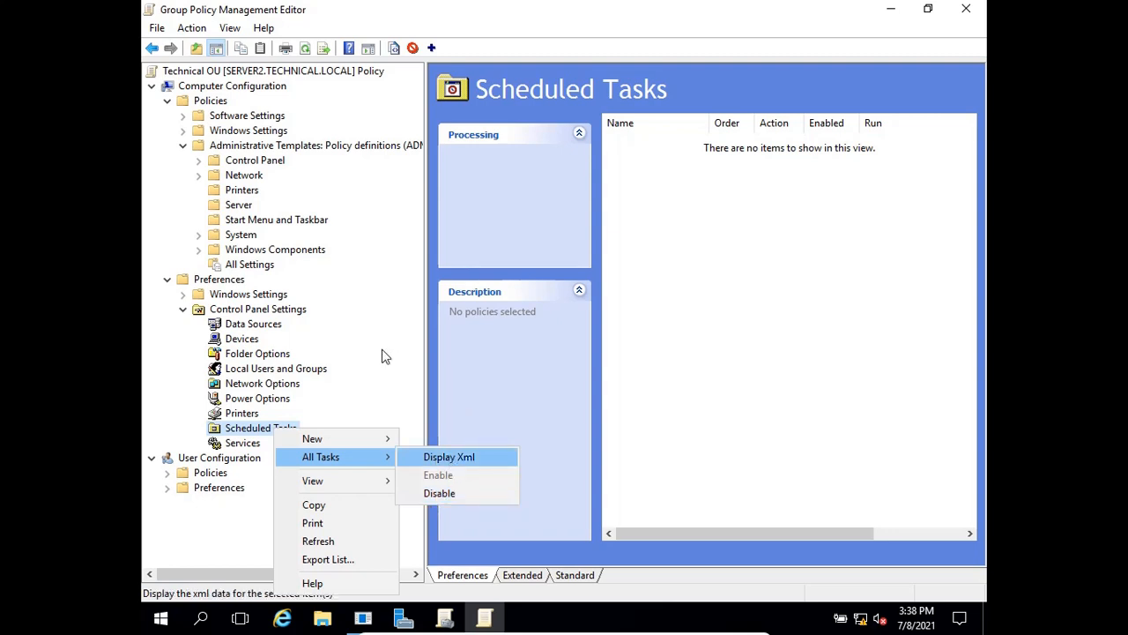
- View the Local Users and Groups preference and its available task options, and return to the Control Panel Settings overview
{"action": "left_click", "coordinate": [305, 369]}
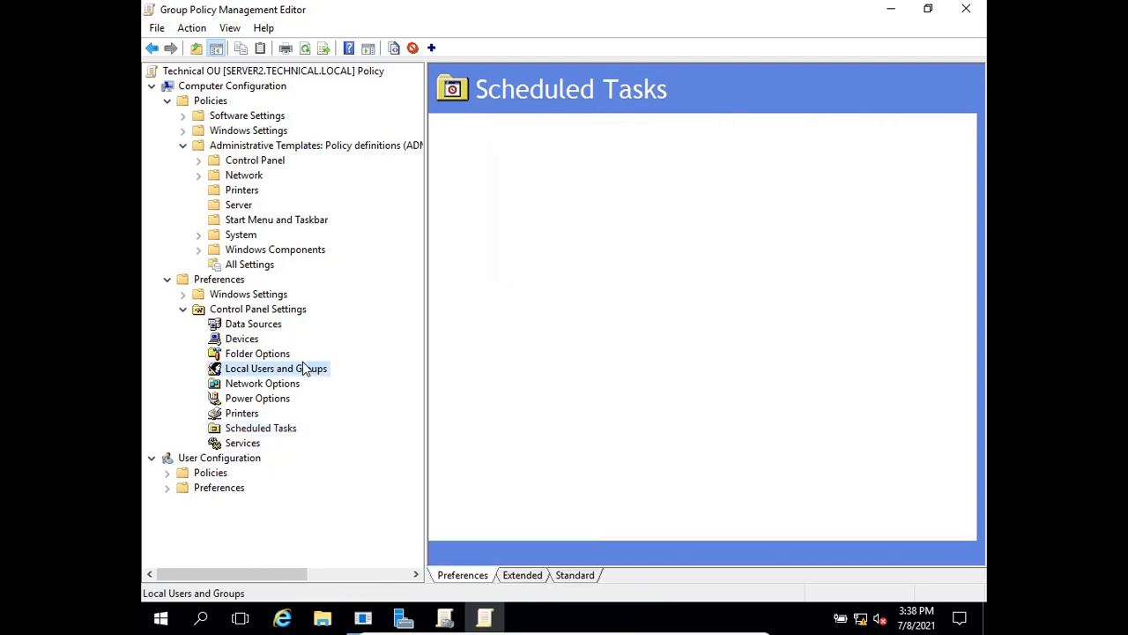
{"action": "right_click", "coordinate": [301, 372]}
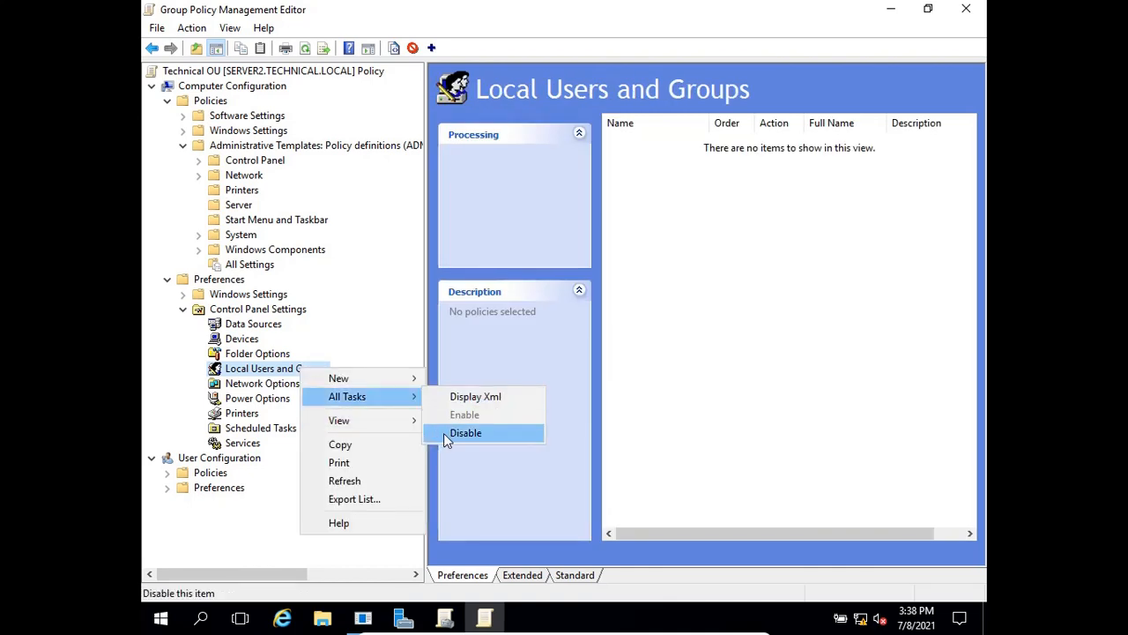
{"action": "left_click", "coordinate": [236, 312]}
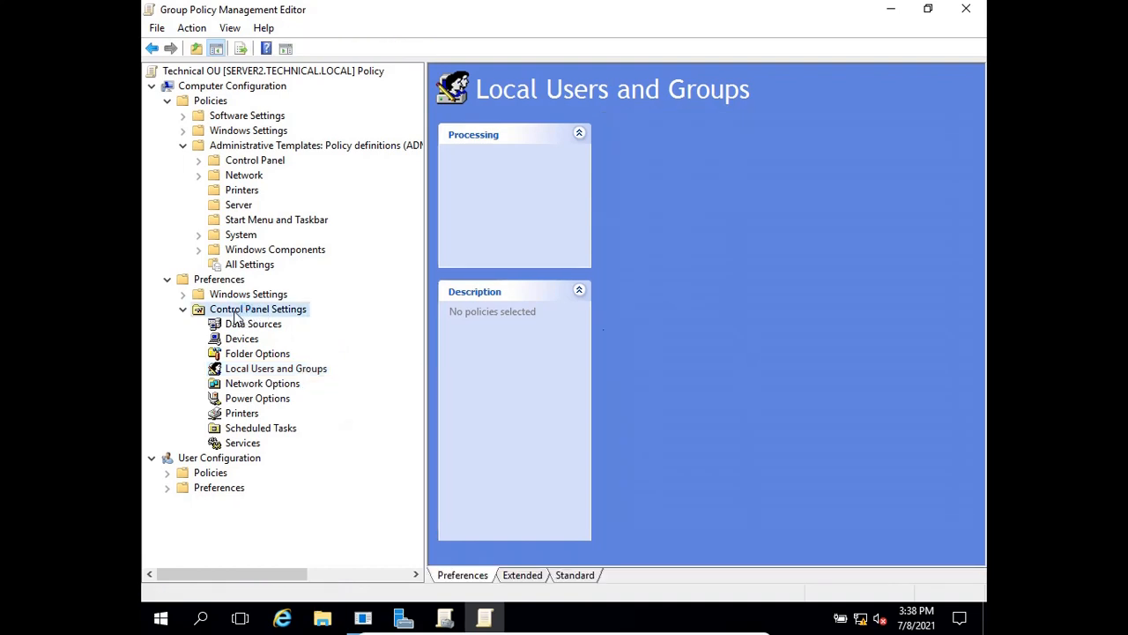
- View the Scheduled Tasks and Services preferences and check the task options available for Services
{"action": "left_click", "coordinate": [249, 430]}
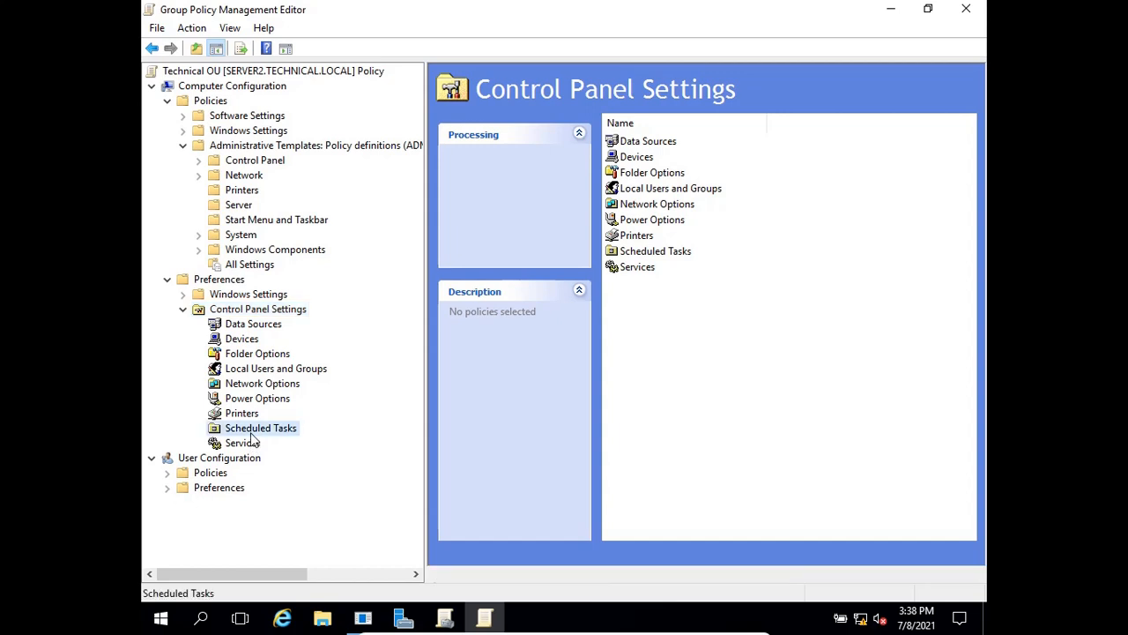
{"action": "left_click", "coordinate": [238, 445]}
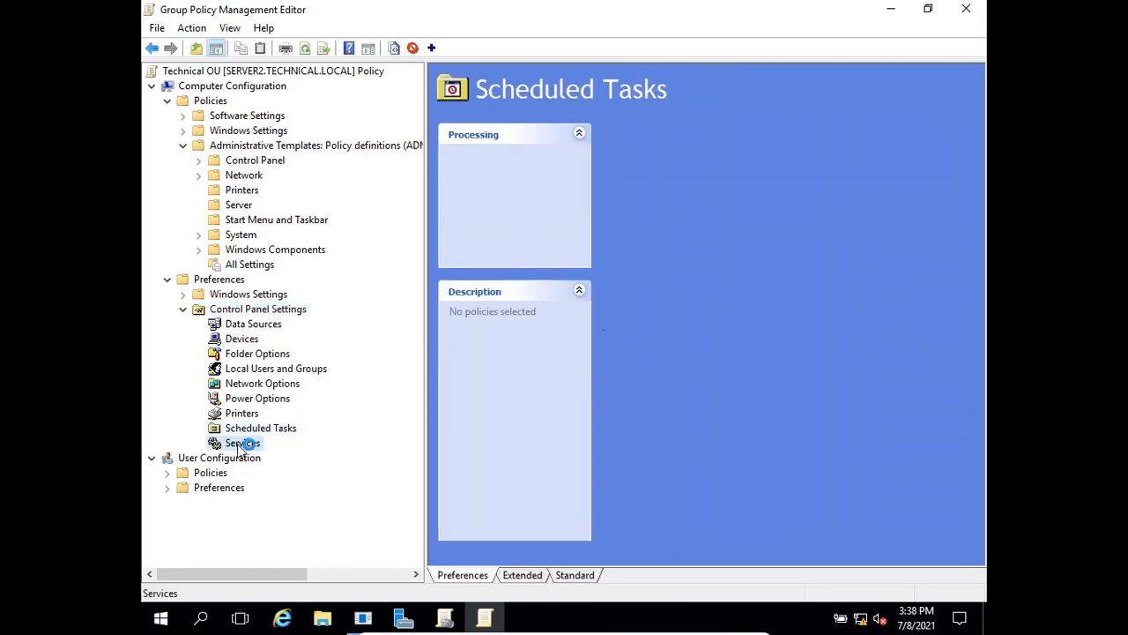
{"action": "right_click", "coordinate": [238, 445]}
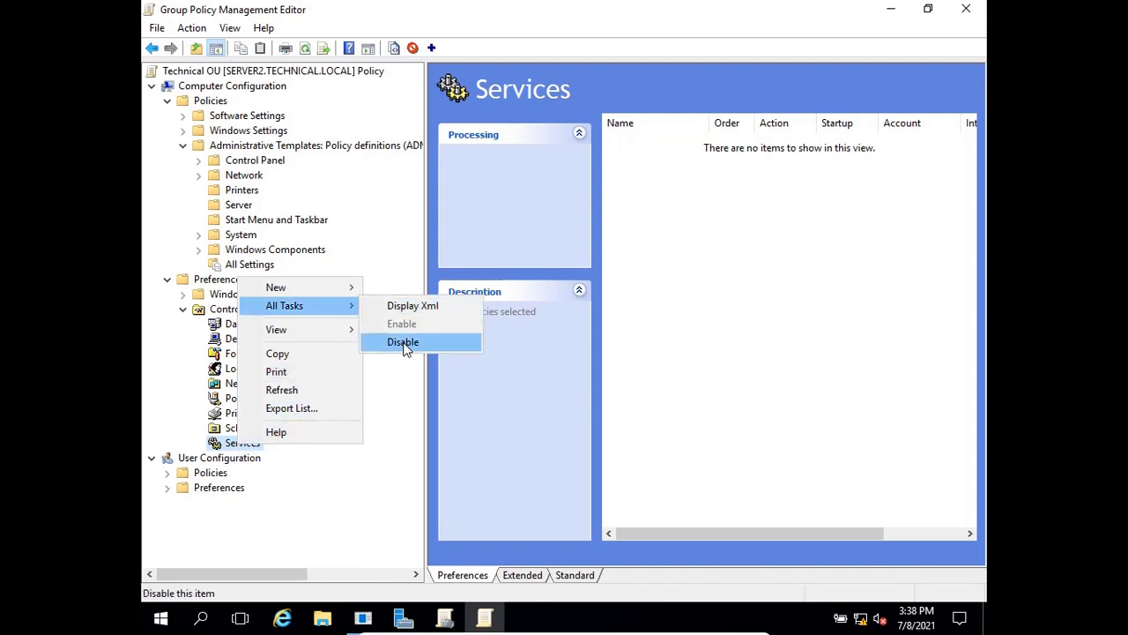
{"action": "left_click", "coordinate": [180, 215]}
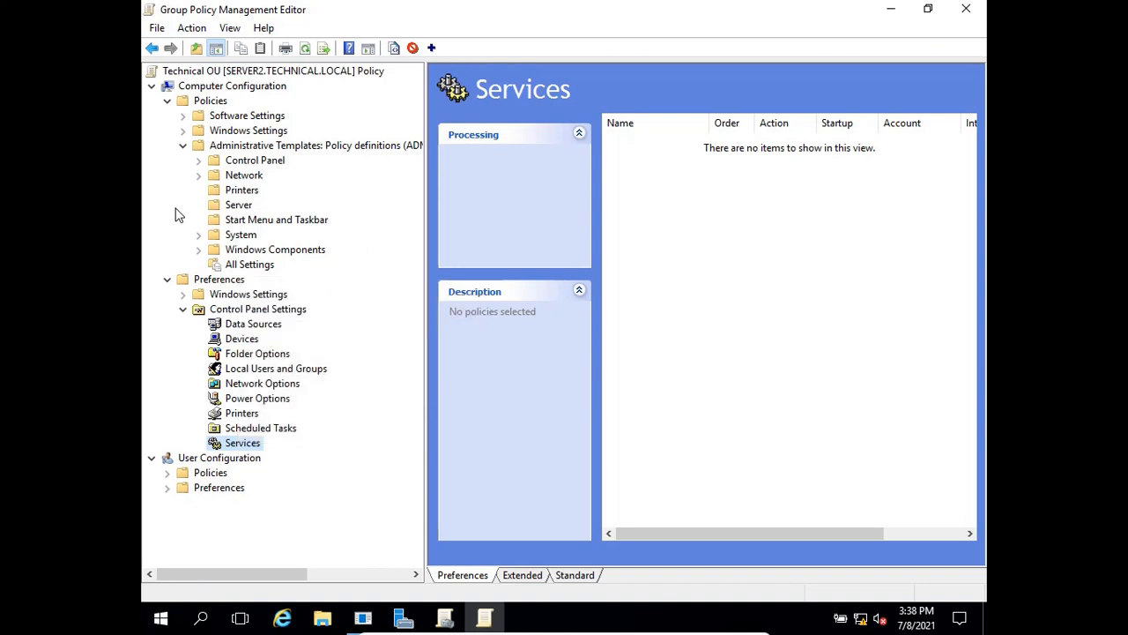
- View the Start Menu and Taskbar and Control Panel categories of the computer Administrative Templates
{"action": "left_click", "coordinate": [253, 220]}
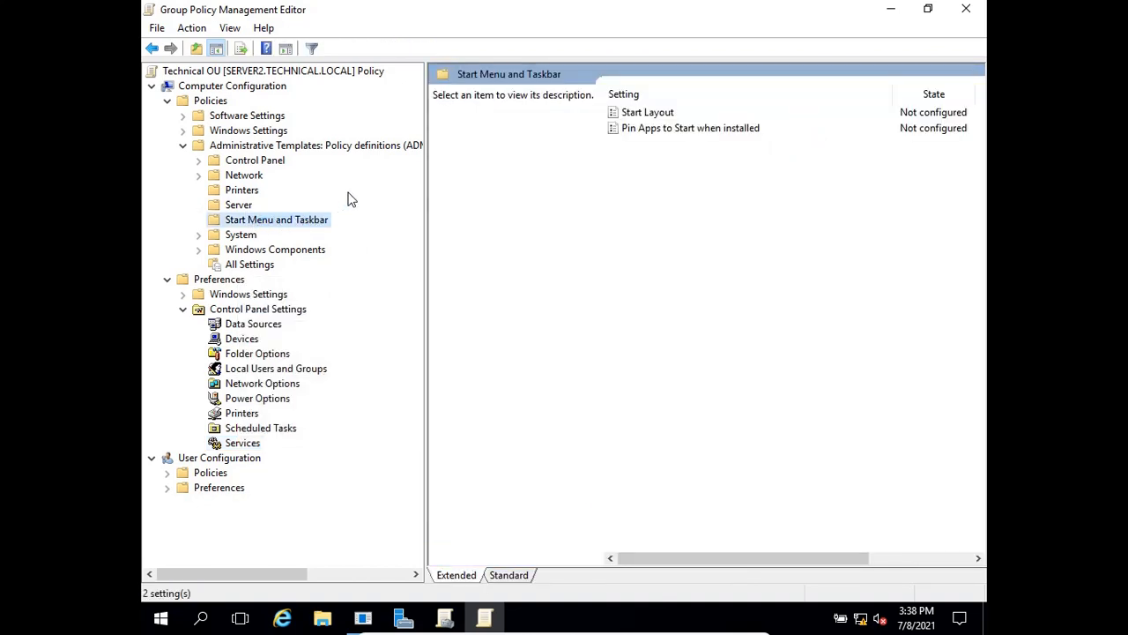
{"action": "left_click", "coordinate": [251, 164]}
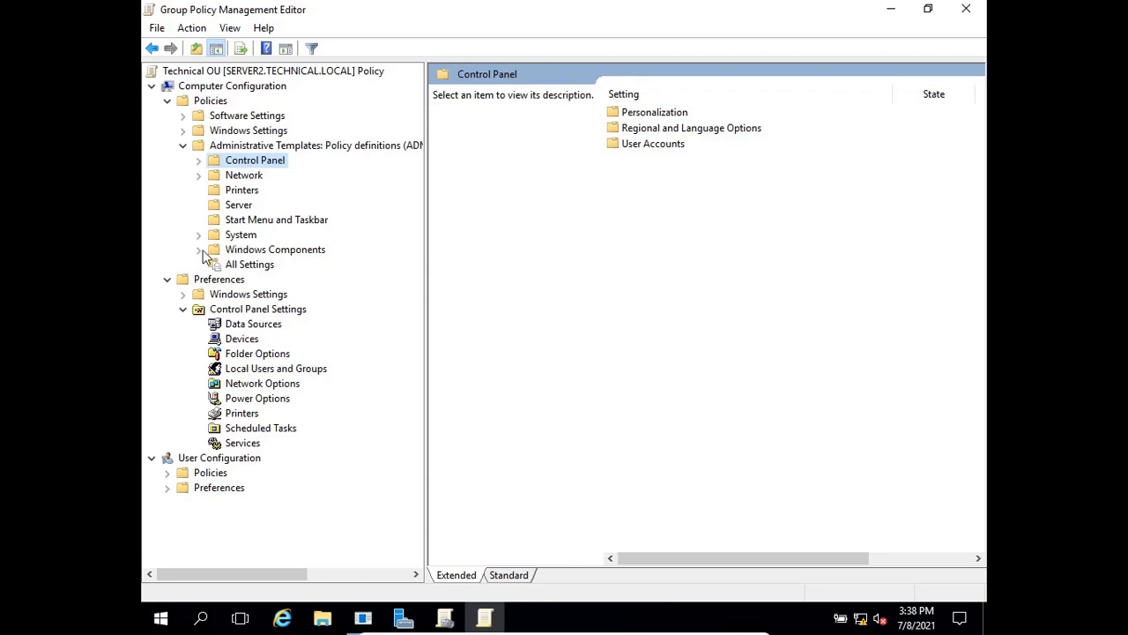
- Browse All Settings of the computer Administrative Templates and examine the description and options of "Do not process the run once list"
{"action": "left_click", "coordinate": [252, 265]}
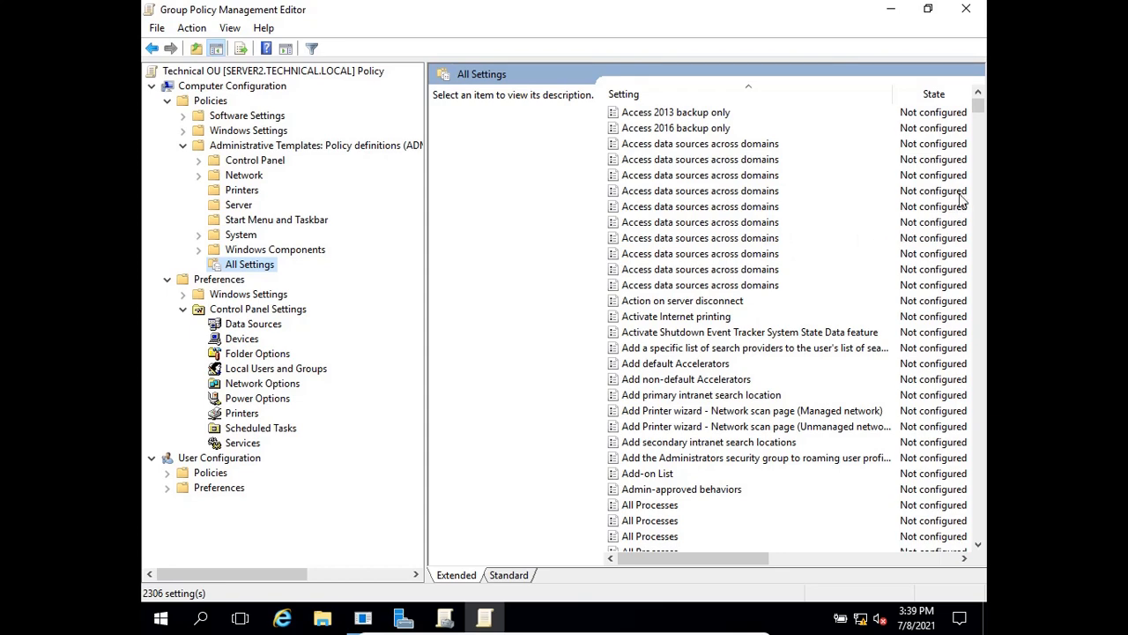
{"action": "scroll", "coordinate": [978, 132], "scroll_direction": "down", "scroll_amount": 15}
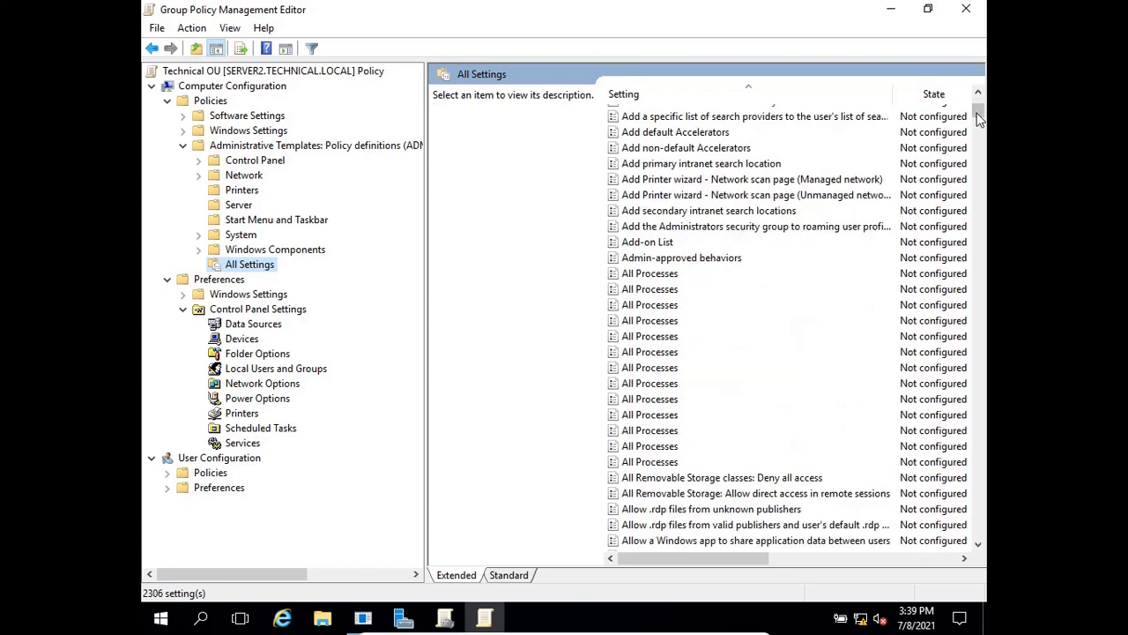
{"action": "left_click_drag", "start_coordinate": [978, 133], "coordinate": [980, 159]}
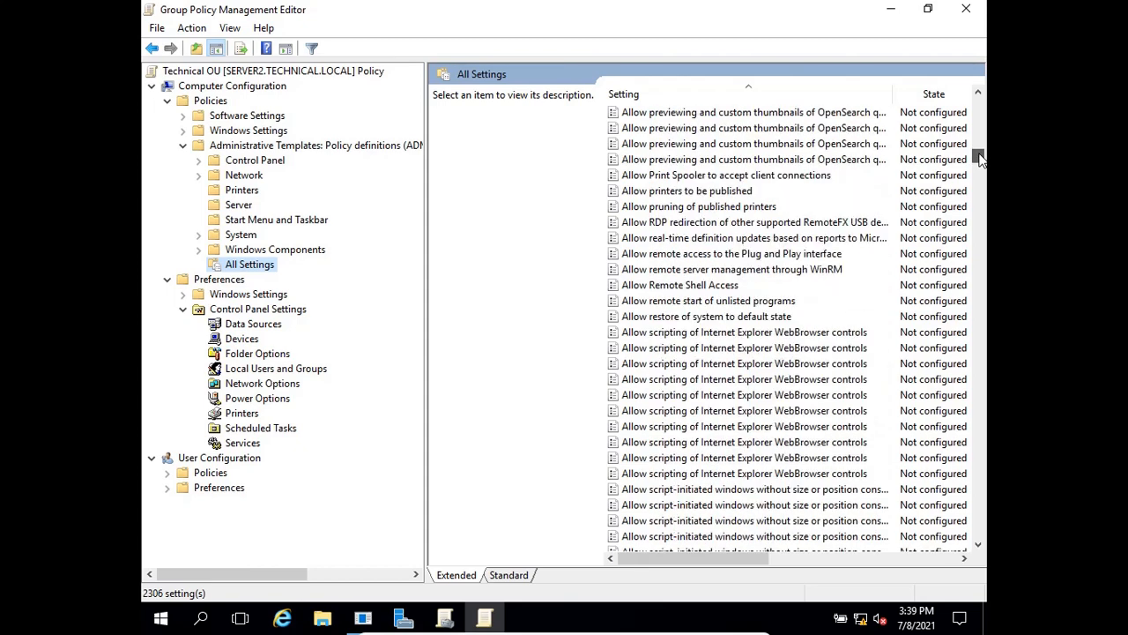
{"action": "left_click_drag", "start_coordinate": [980, 158], "coordinate": [982, 243]}
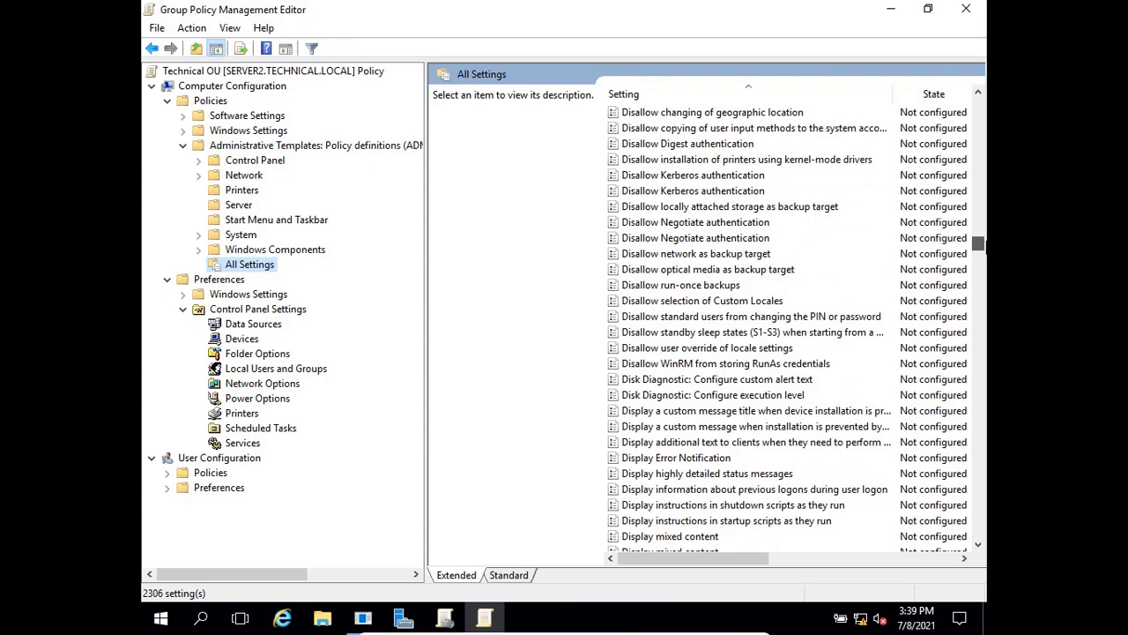
{"action": "left_click_drag", "start_coordinate": [982, 243], "coordinate": [982, 259]}
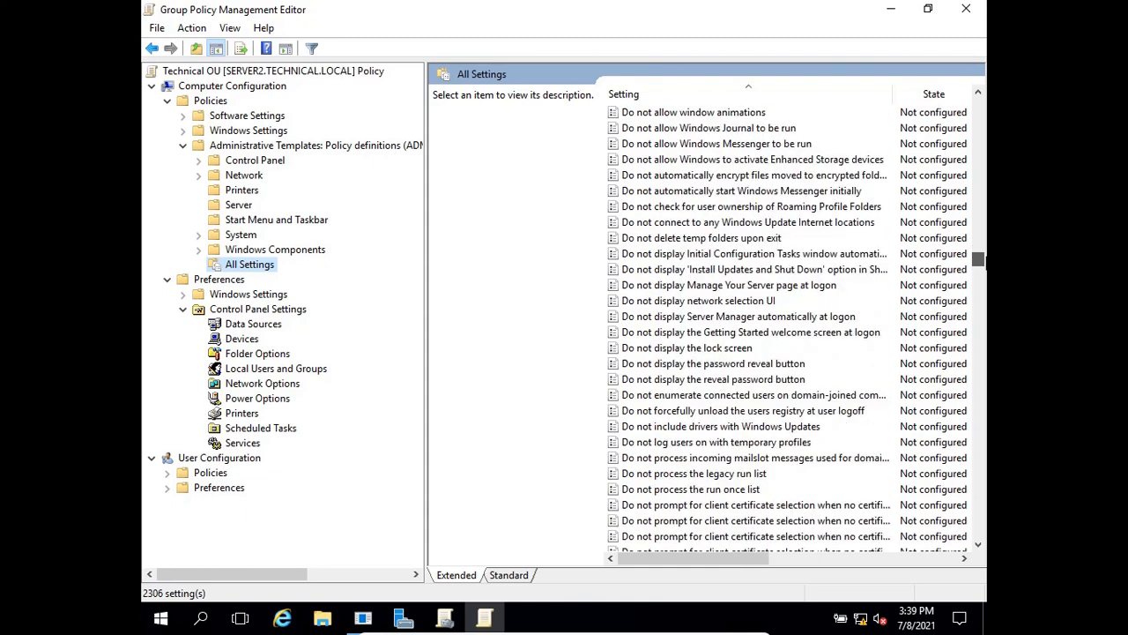
{"action": "left_click_drag", "start_coordinate": [982, 258], "coordinate": [982, 261]}
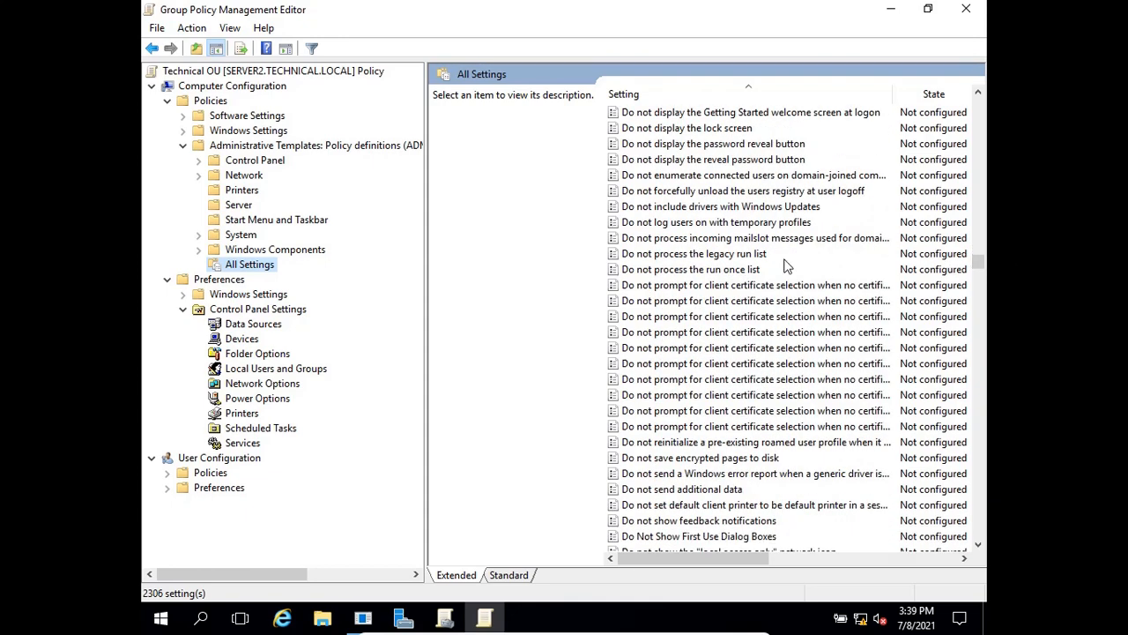
{"action": "right_click", "coordinate": [724, 273]}
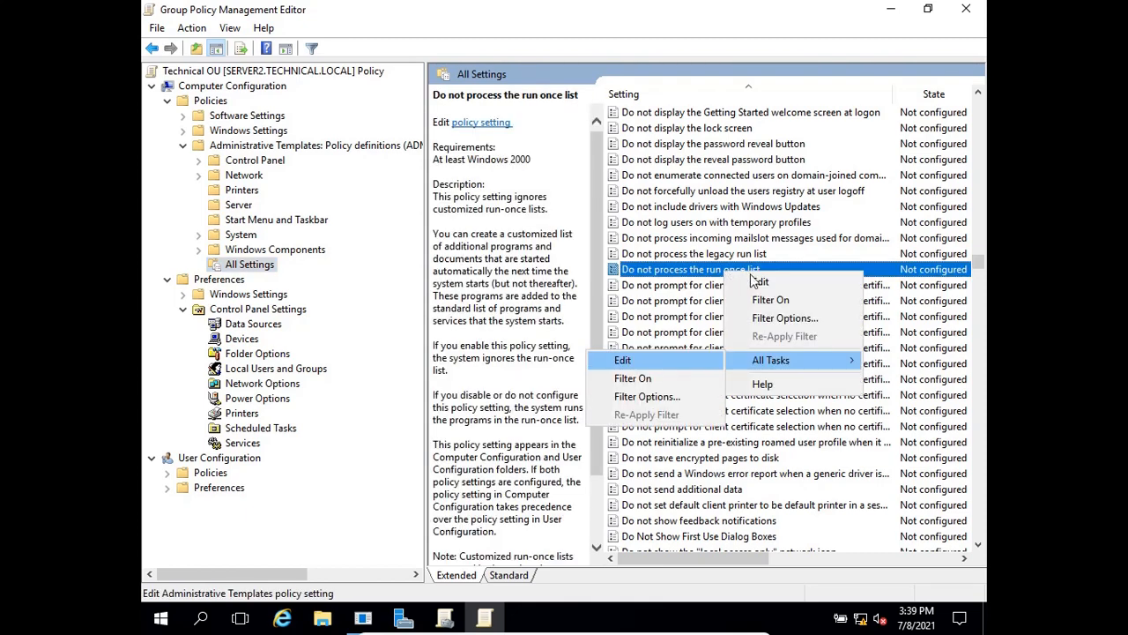
{"action": "left_click", "coordinate": [693, 270]}
- Find the policies beginning with K in All Settings and cycle through the KDC support and Kerberos client support entries
{"action": "key", "text": "k"}
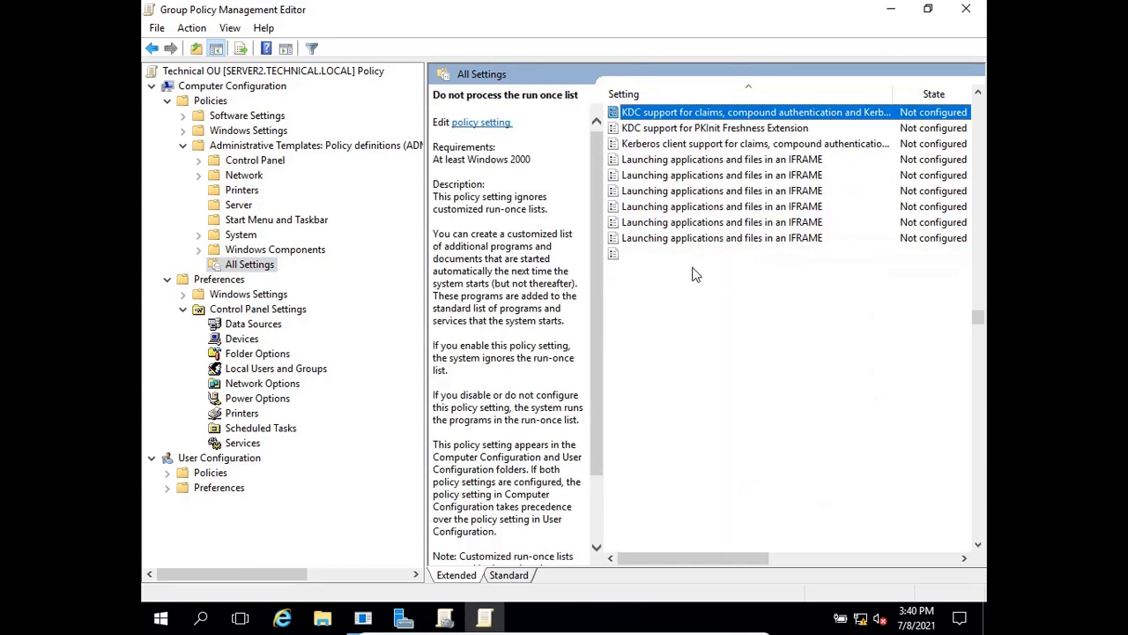
{"action": "key", "text": "k"}
{"action": "key", "text": "k"}
{"action": "key", "text": "k"}
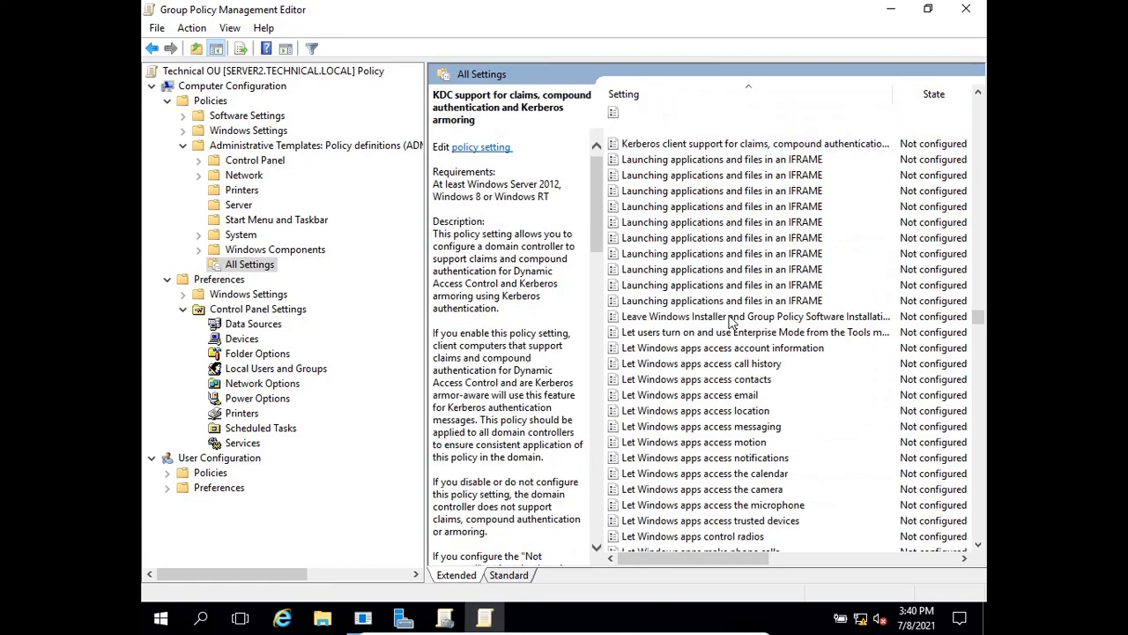
{"action": "key", "text": "k"}
{"action": "key", "text": "k"}
{"action": "key", "text": "k"}
{"action": "key", "text": "k"}
{"action": "key", "text": "k"}
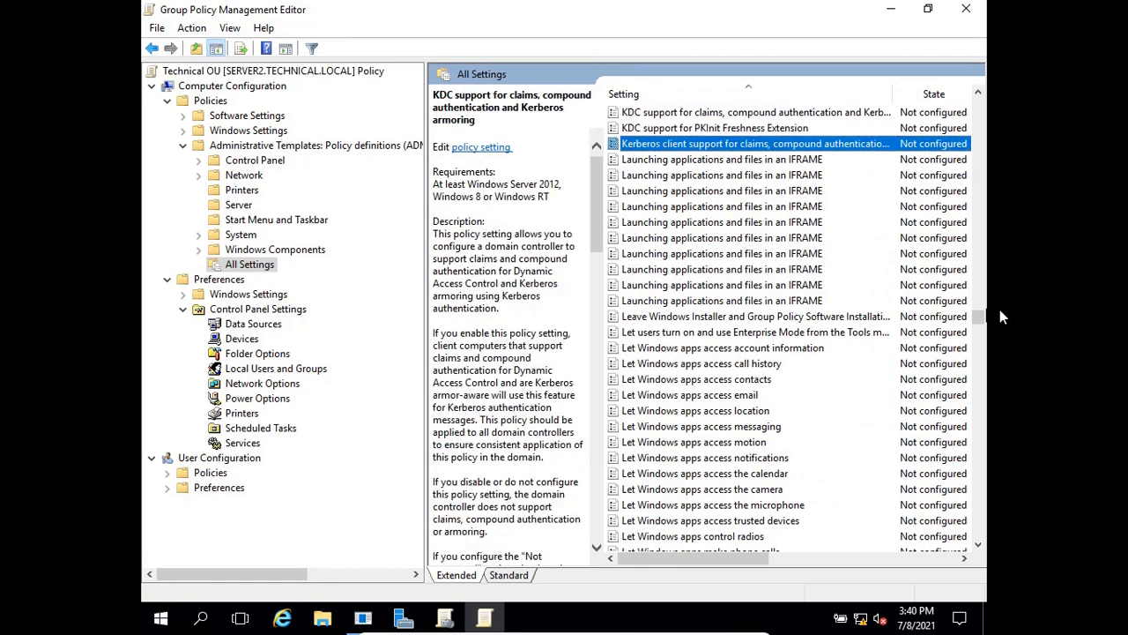
{"action": "key", "text": "k"}
{"action": "key", "text": "k"}
{"action": "key", "text": "k"}
{"action": "key", "text": "k"}
{"action": "key", "text": "k"}
{"action": "key", "text": "k"}
- Browse the policies beginning with "Enable" and "Enforce", and cycle through the KDC and Kerberos entries again
{"action": "left_click_drag", "start_coordinate": [978, 319], "coordinate": [975, 284]}
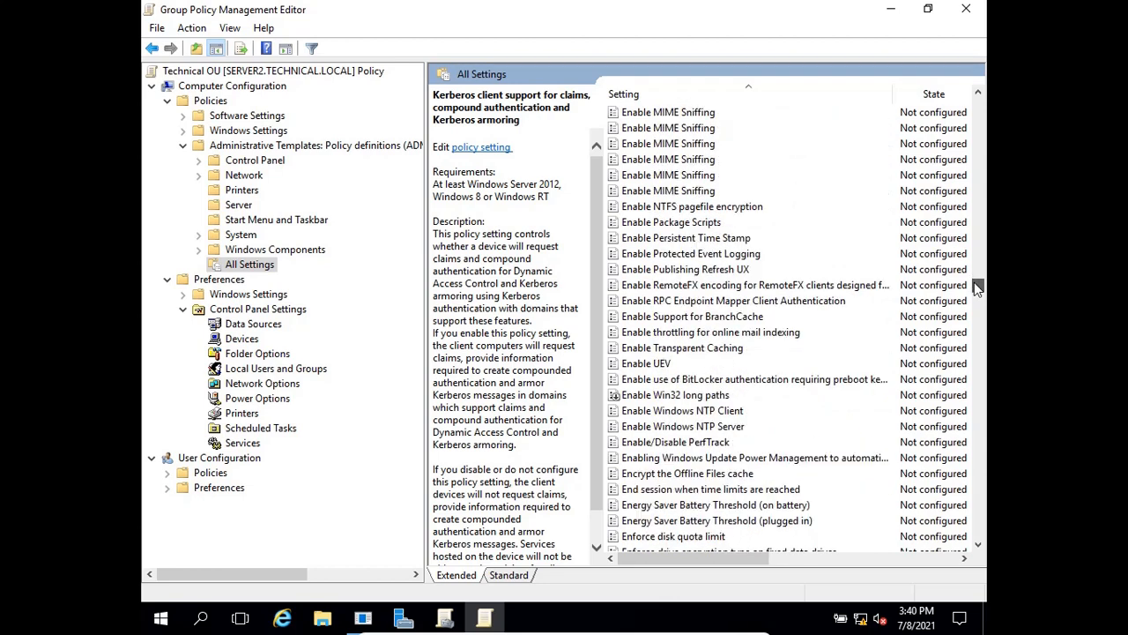
{"action": "left_click_drag", "start_coordinate": [976, 284], "coordinate": [975, 287]}
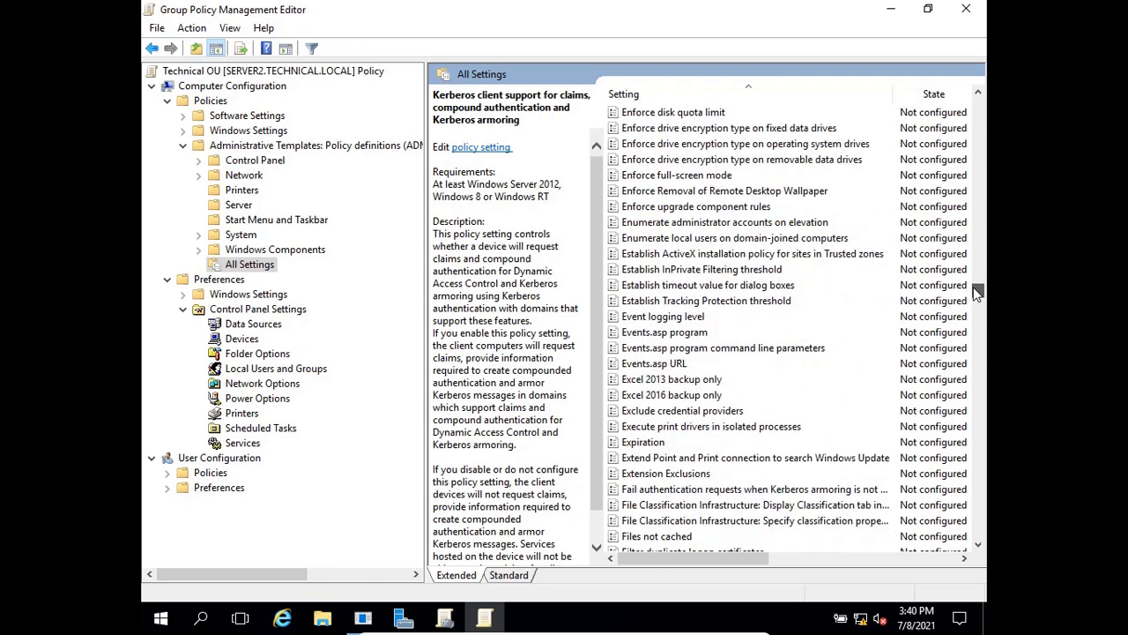
{"action": "type", "text": "ke"}
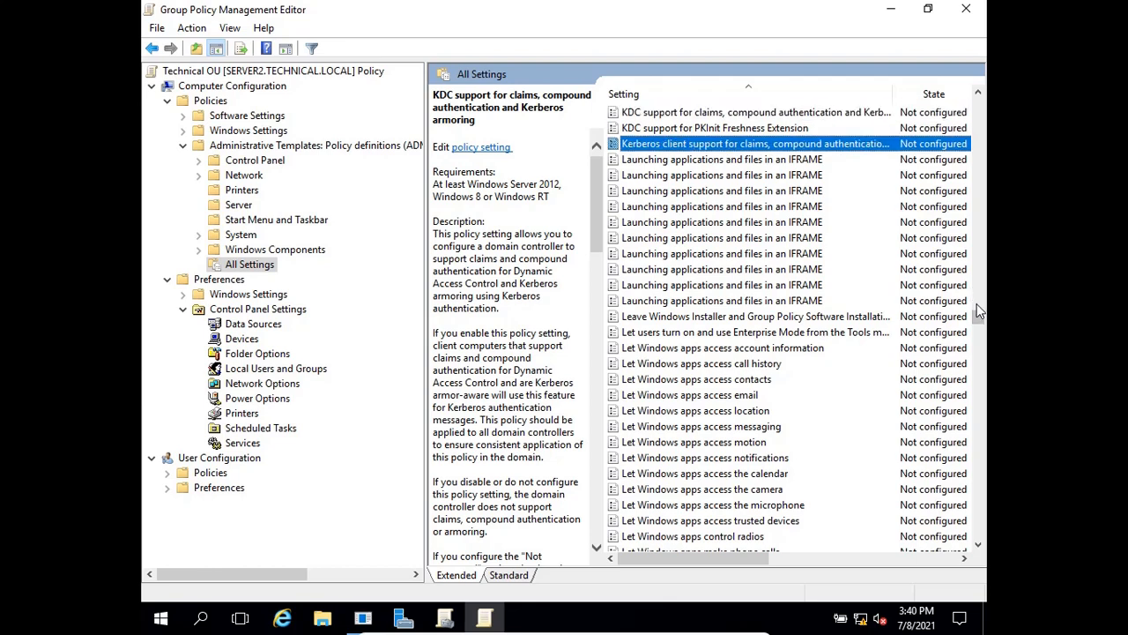
{"action": "key", "text": "k"}
{"action": "key", "text": "k"}
{"action": "key", "text": "k"}
{"action": "key", "text": "k"}
{"action": "key", "text": "k"}
{"action": "key", "text": "k"}
{"action": "key", "text": "k"}
{"action": "key", "text": "k"}
{"action": "key", "text": "k"}
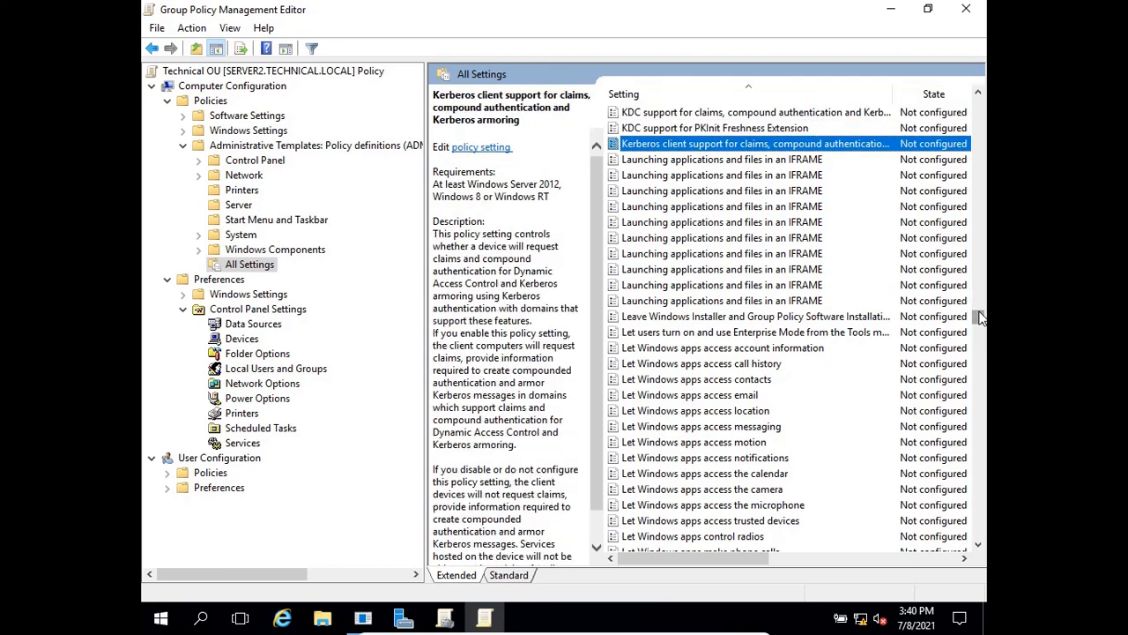
{"action": "key", "text": "k"}
{"action": "key", "text": "k"}
{"action": "key", "text": "k"}
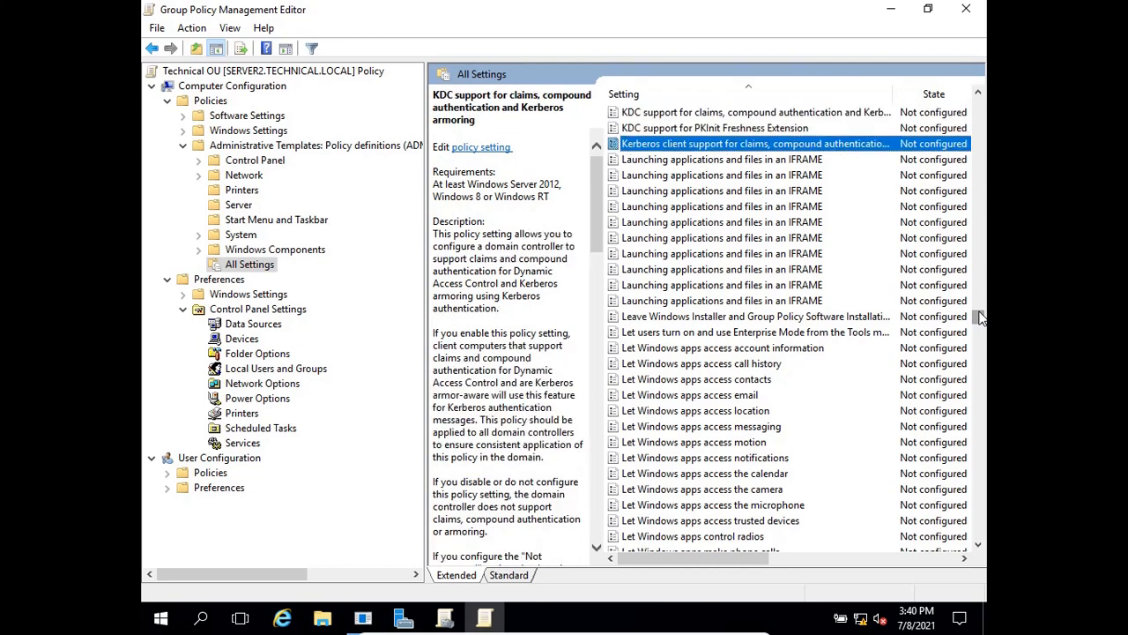
{"action": "key", "text": "k"}
{"action": "key", "text": "k"}
{"action": "key", "text": "k"}
- Look through All Settings as far as the "Turn off" policies, and return to the policies beginning with K
{"action": "left_click_drag", "start_coordinate": [979, 322], "coordinate": [979, 467]}
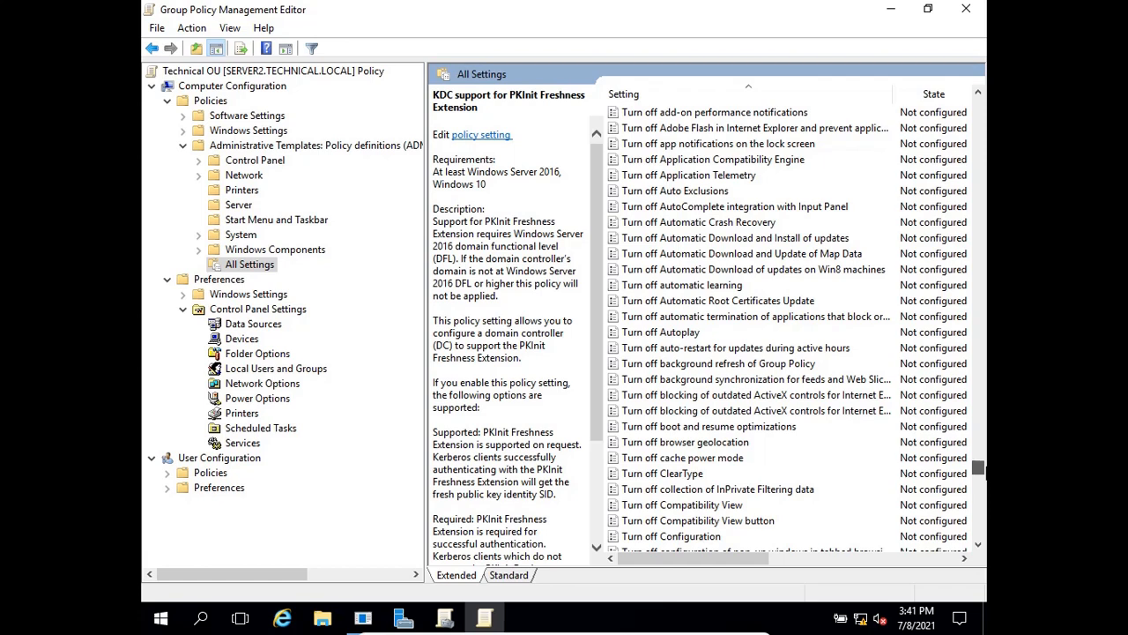
{"action": "key", "text": "k"}
{"action": "key", "text": "k"}
{"action": "key", "text": "k"}
{"action": "key", "text": "k"}
{"action": "key", "text": "k"}
{"action": "key", "text": "k"}
{"action": "key", "text": "k"}
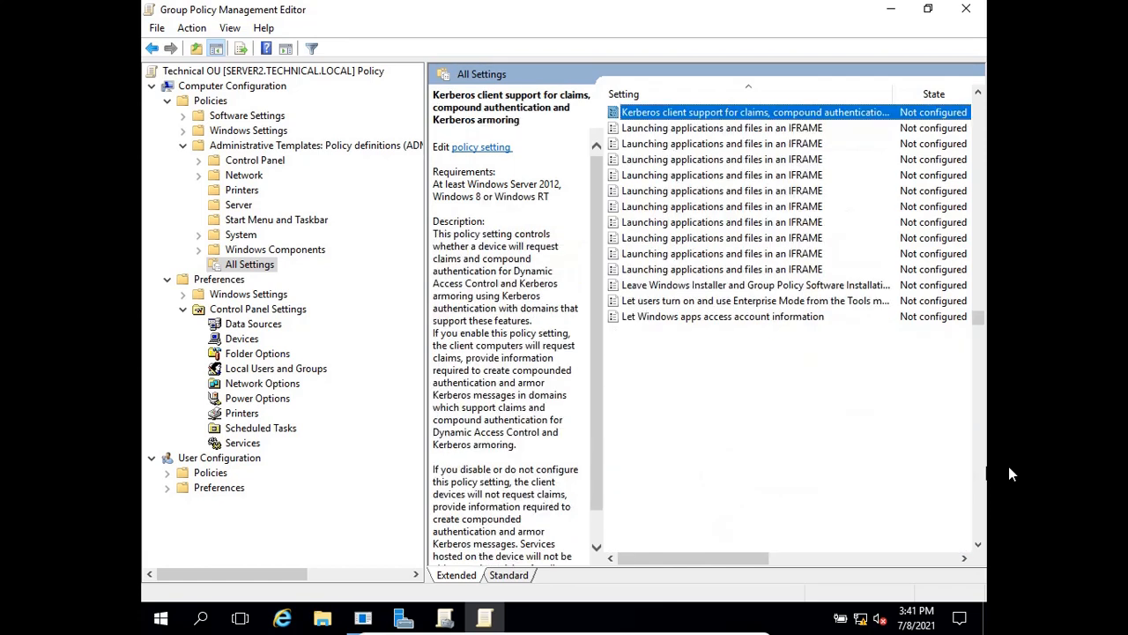
{"action": "key", "text": "k"}
{"action": "key", "text": "k"}
{"action": "key", "text": "k"}
{"action": "key", "text": "k"}
{"action": "key", "text": "k"}
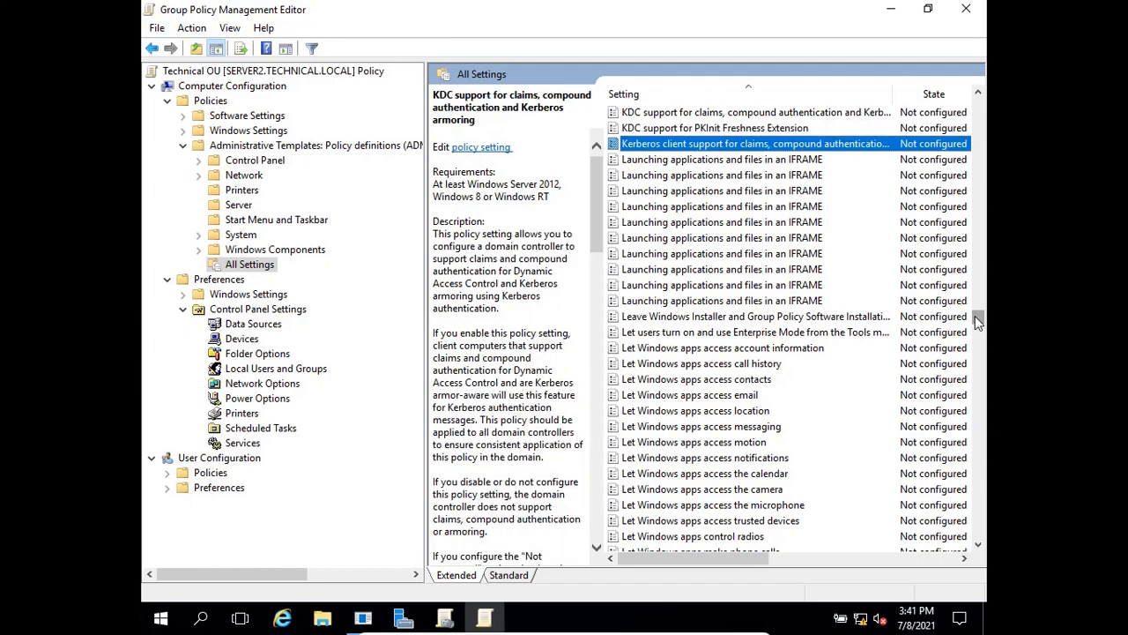
- Look back through the "Download signed ActiveX controls" and "Download unsigned ActiveX controls" policies, and reselect the Kerberos client support policy
{"action": "left_click_drag", "start_coordinate": [975, 316], "coordinate": [969, 280]}
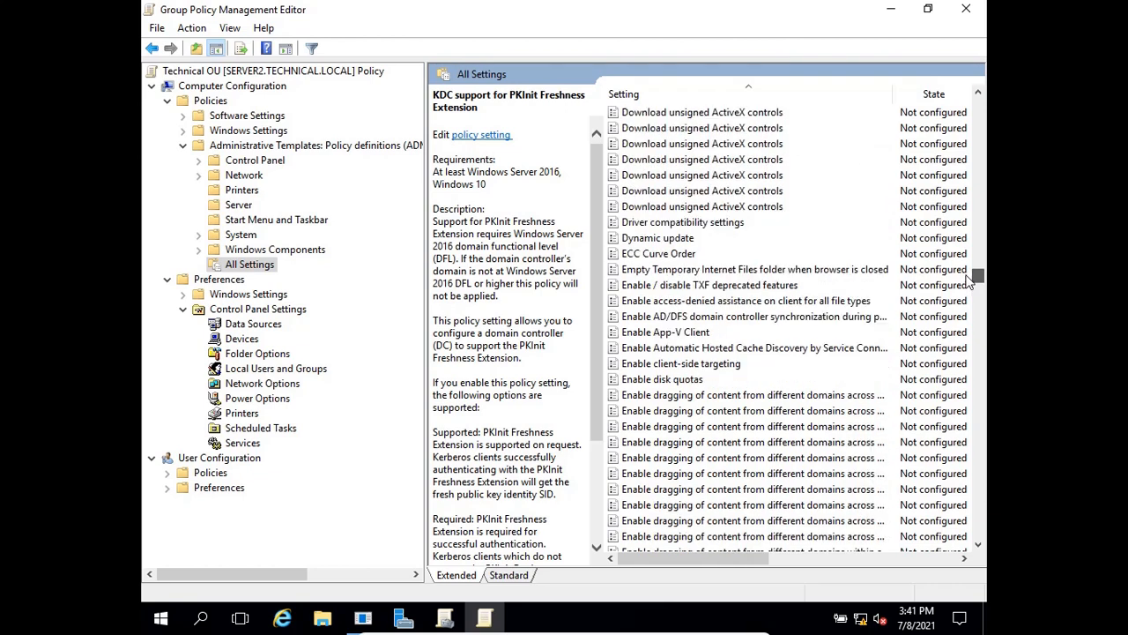
{"action": "left_click_drag", "start_coordinate": [967, 275], "coordinate": [967, 273]}
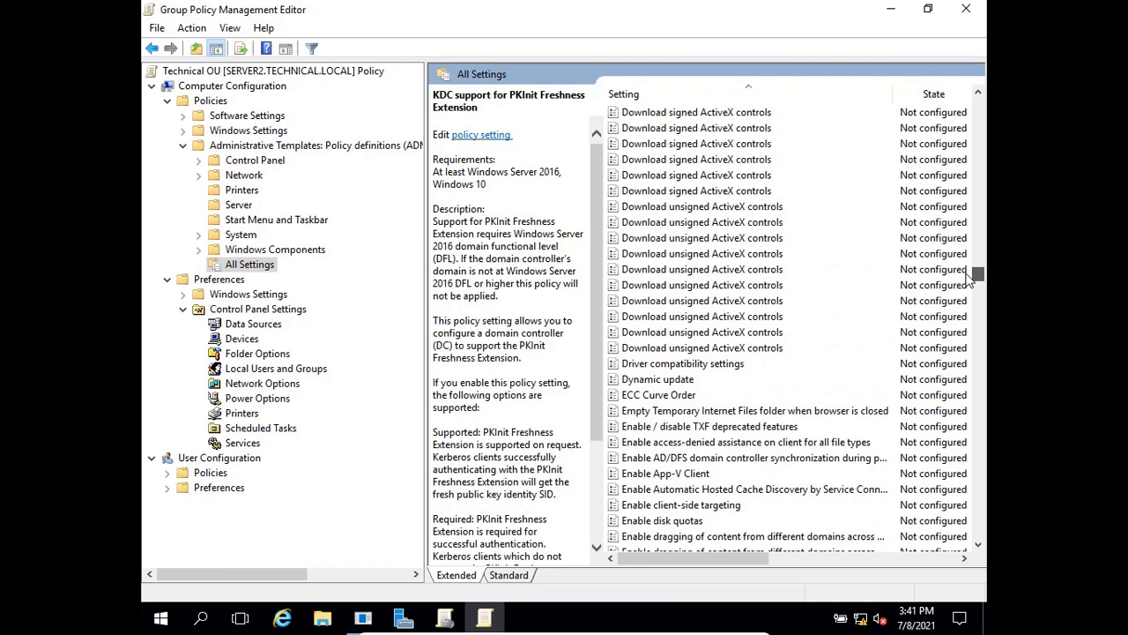
{"action": "left_click_drag", "start_coordinate": [967, 277], "coordinate": [967, 266]}
{"action": "left_click_drag", "start_coordinate": [965, 258], "coordinate": [965, 256]}
{"action": "key", "text": "k"}
{"action": "key", "text": "k"}
{"action": "key", "text": "k"}
{"action": "key", "text": "k"}
{"action": "key", "text": "k"}
{"action": "key", "text": "k"}
{"action": "key", "text": "k"}
{"action": "key", "text": "k"}
{"action": "key", "text": "k"}
{"action": "key", "text": "k"}
{"action": "key", "text": "k"}
{"action": "key", "text": "k"}
{"action": "key", "text": "k"}
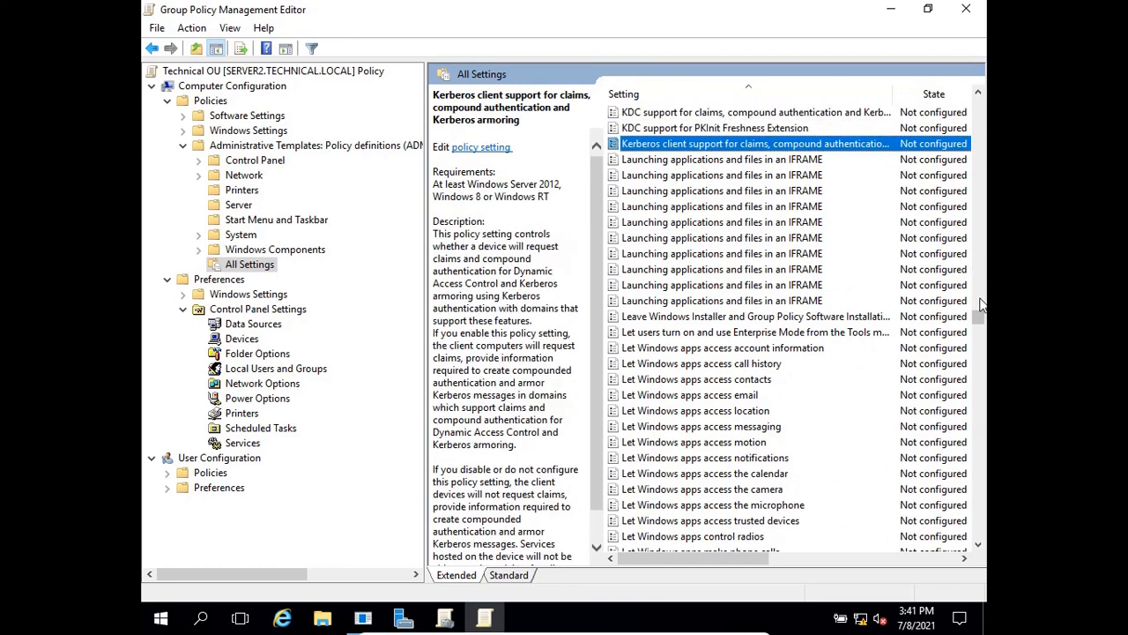
- Cycle through the policies beginning with K in All Settings, and look ahead at the "Let Windows apps" and "Limit" policies
{"action": "key", "text": "k"}
{"action": "key", "text": "k"}
{"action": "key", "text": "k"}
{"action": "key", "text": "k"}
{"action": "key", "text": "k"}
{"action": "left_click_drag", "start_coordinate": [981, 319], "coordinate": [981, 325]}
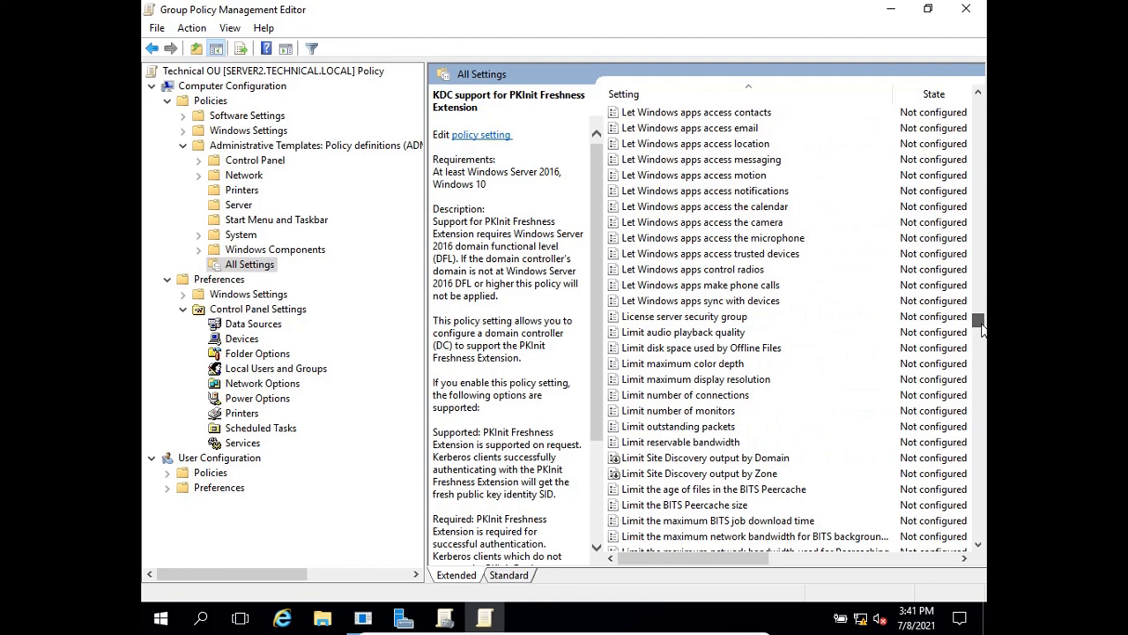
{"action": "key", "text": "k"}
{"action": "key", "text": "k"}
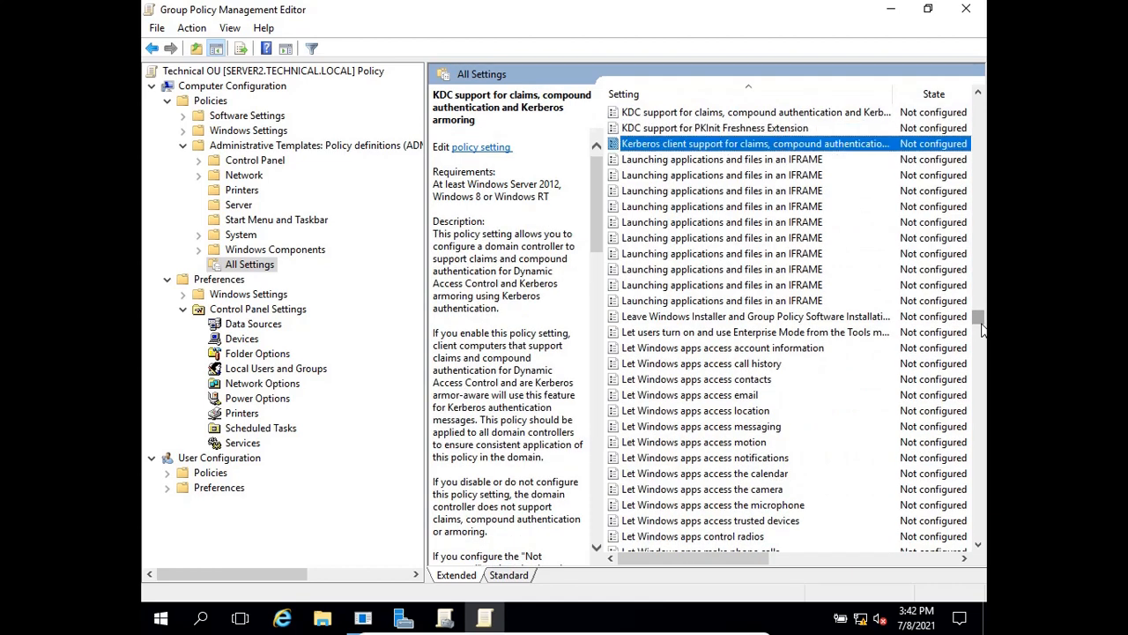
{"action": "key", "text": "Up"}
- Look further down All Settings to the "Locked-Down" and "Logon options" policies, and return to "KDC support for PKInit Freshness Extension"
{"action": "left_click_drag", "start_coordinate": [981, 326], "coordinate": [983, 371]}
{"action": "key", "text": "k"}
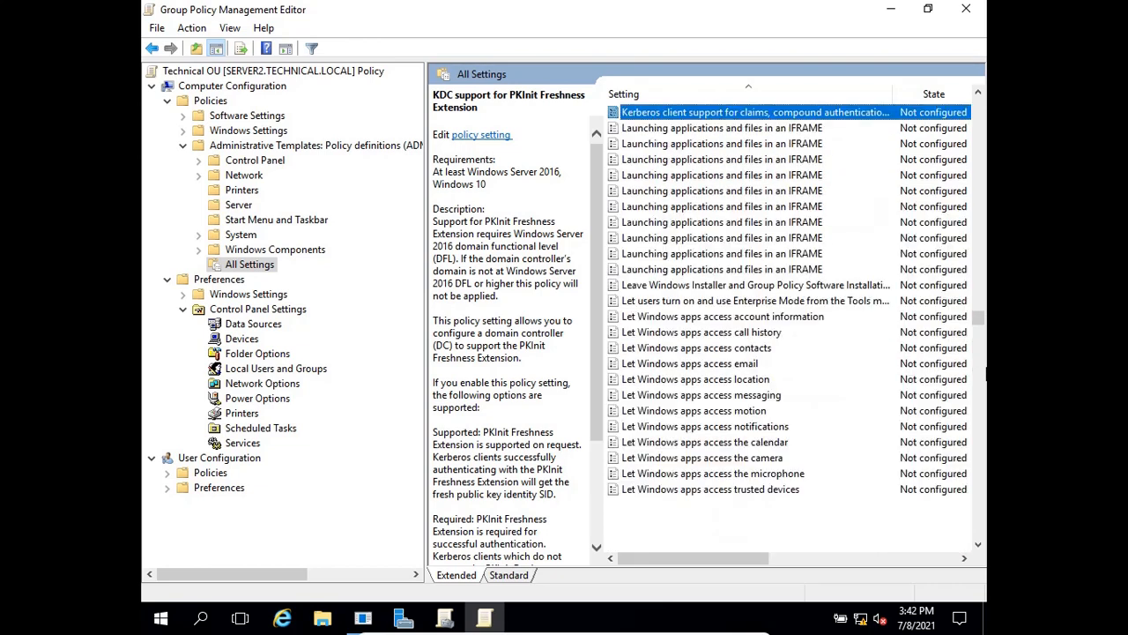
{"action": "key", "text": "k"}
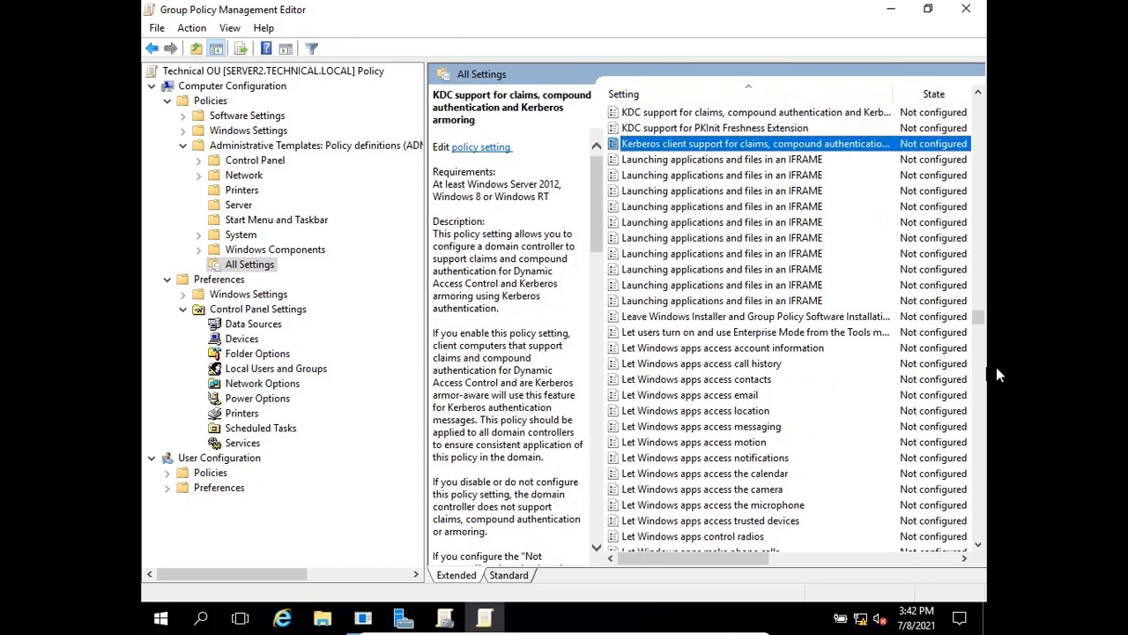
{"action": "key", "text": "k"}
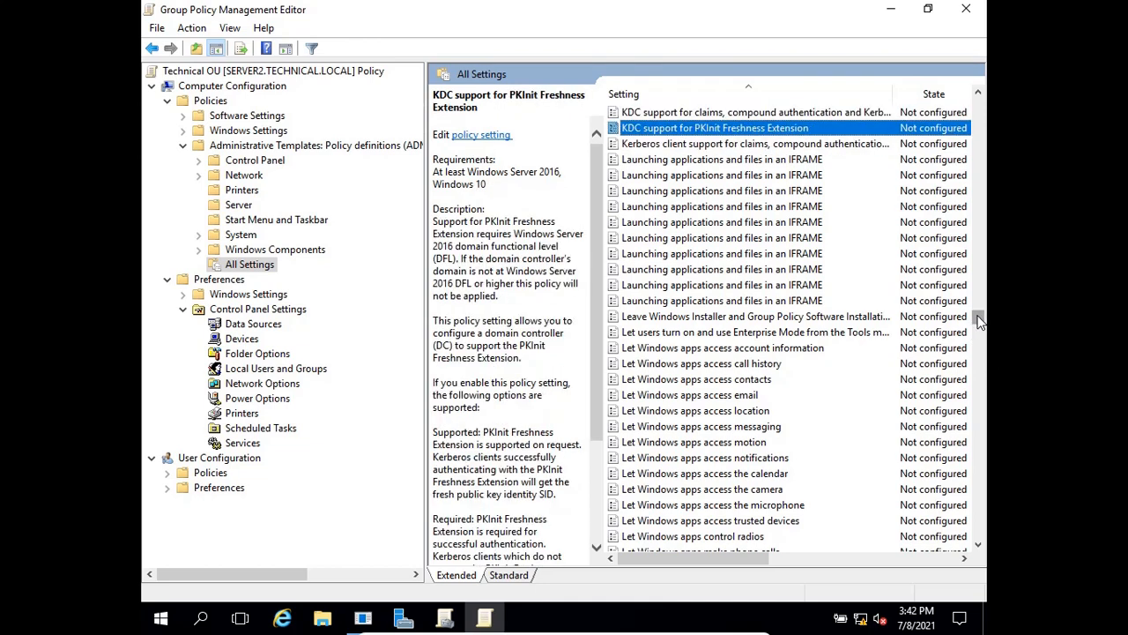
{"action": "left_click_drag", "start_coordinate": [979, 321], "coordinate": [978, 330]}
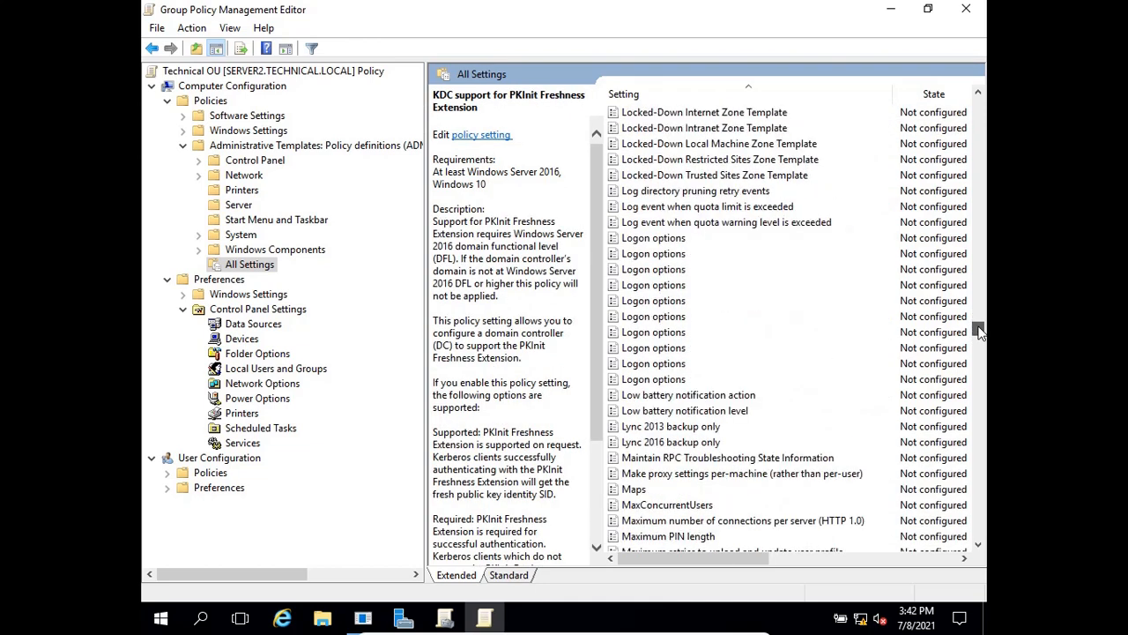
{"action": "key", "text": "k"}
{"action": "key", "text": "k"}
{"action": "key", "text": "k"}
{"action": "key", "text": "k"}
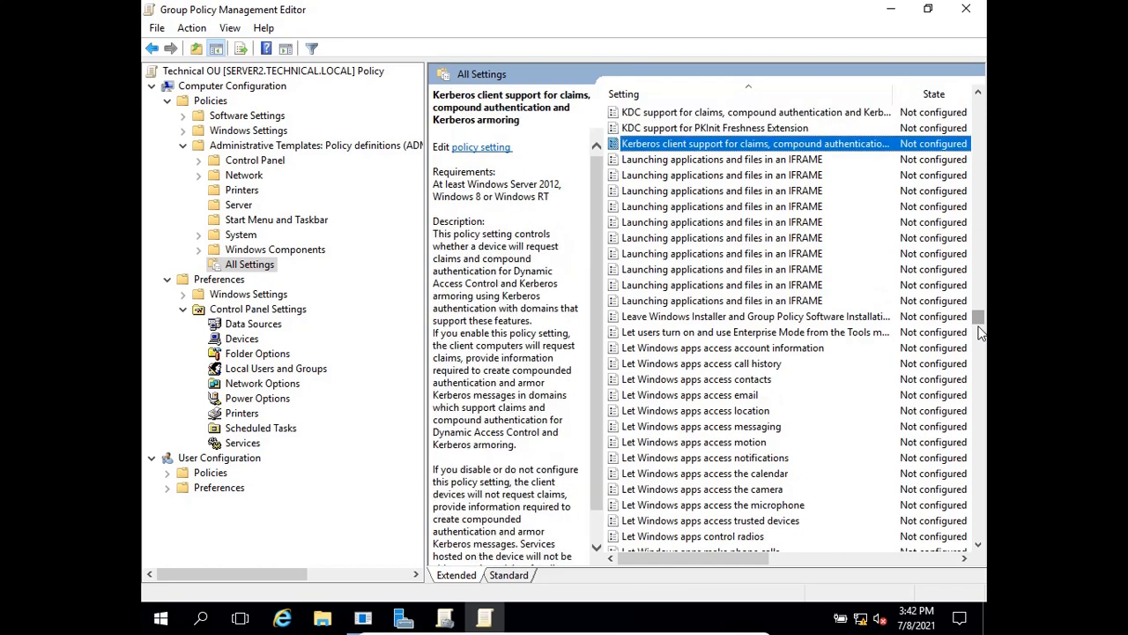
{"action": "key", "text": "Up"}
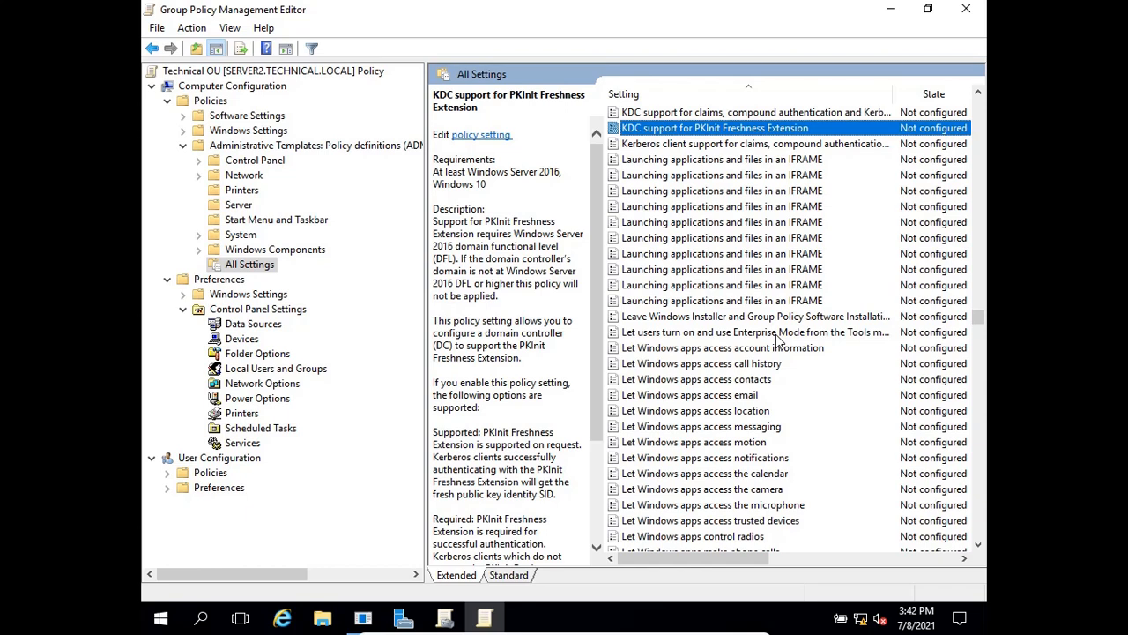
- Open the policy "Let users turn on and use Enterprise Mode from the Tools menu" for editing and set it to Enabled
{"action": "left_click", "coordinate": [779, 339]}
{"action": "right_click", "coordinate": [779, 341]}
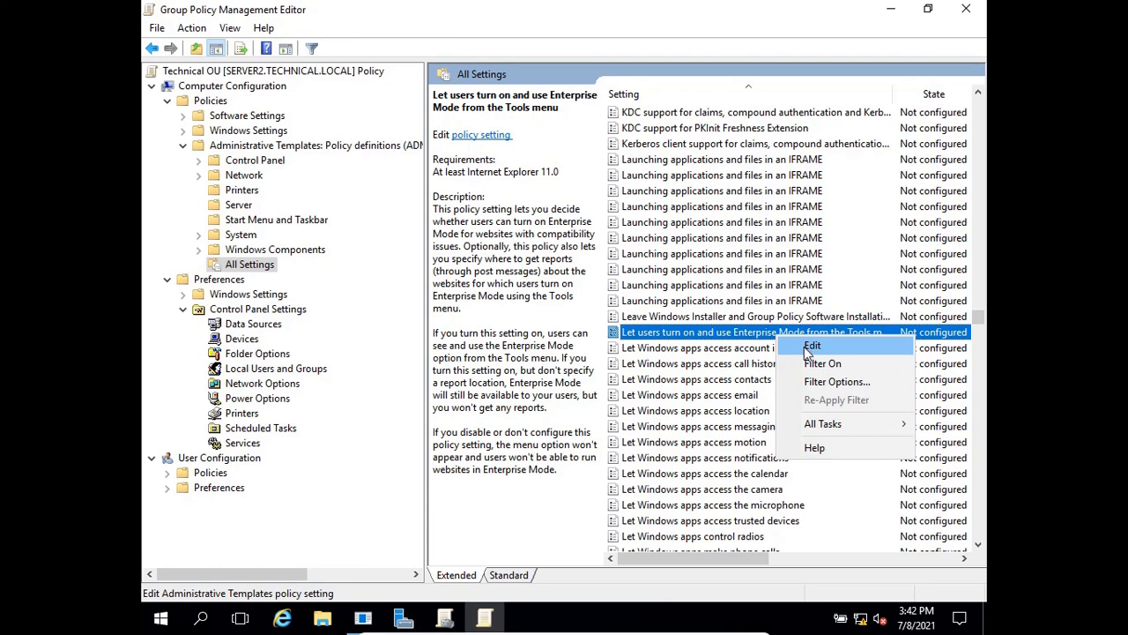
{"action": "left_click", "coordinate": [807, 349]}
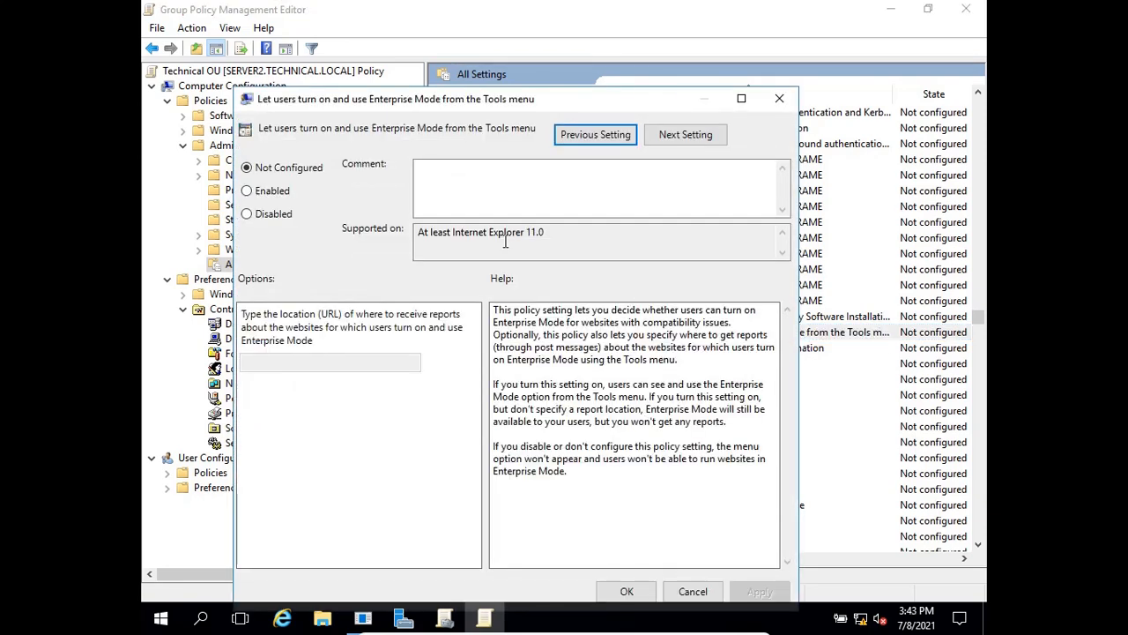
{"action": "left_click", "coordinate": [271, 194]}
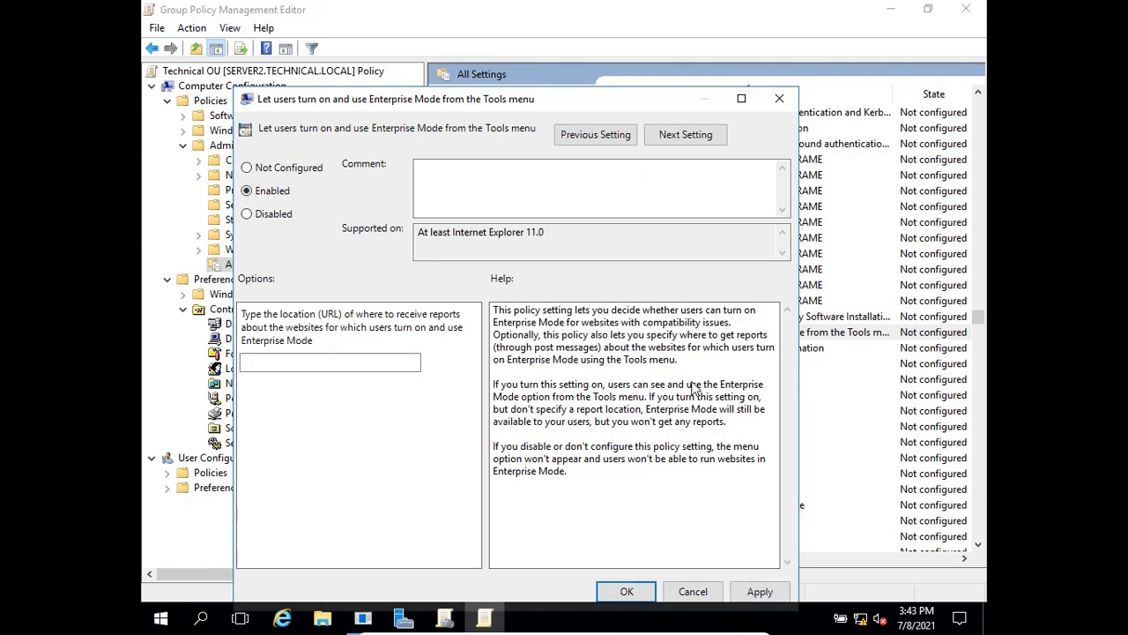
- Go on to the policy "Let Windows apps access account information", enable it, and continue to the following setting
{"action": "left_click", "coordinate": [679, 138]}
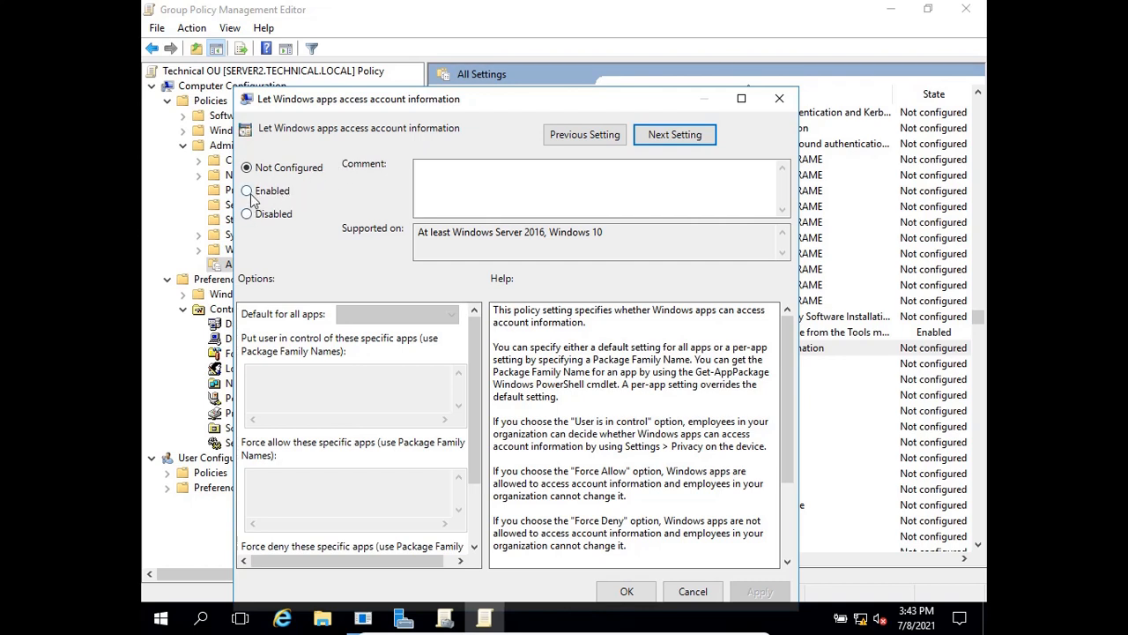
{"action": "left_click", "coordinate": [248, 192]}
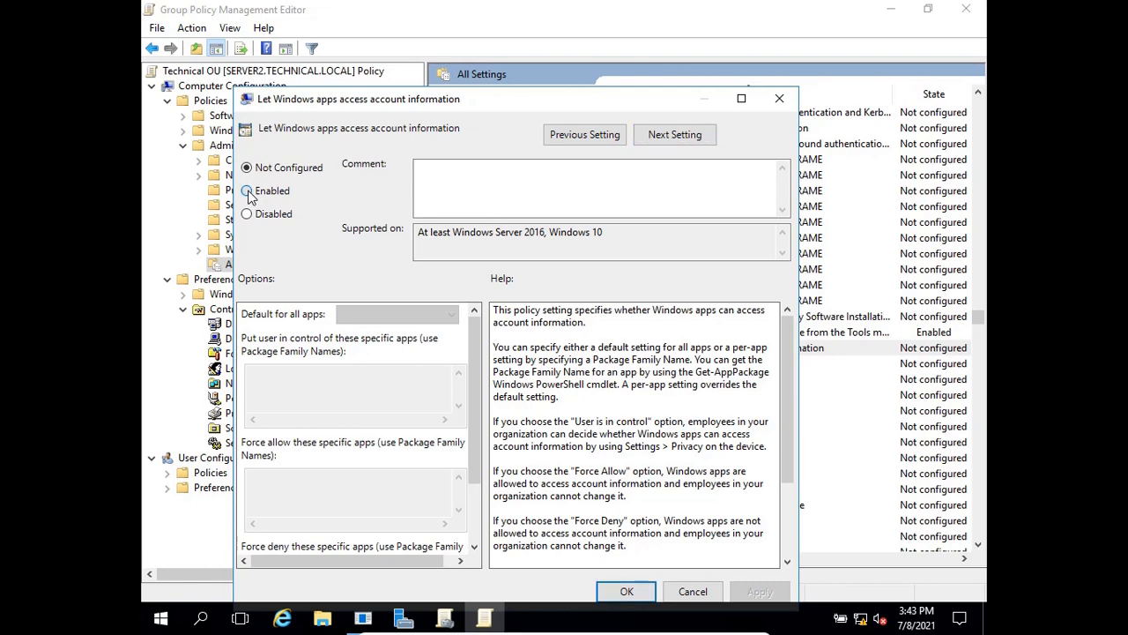
{"action": "left_click", "coordinate": [680, 143]}
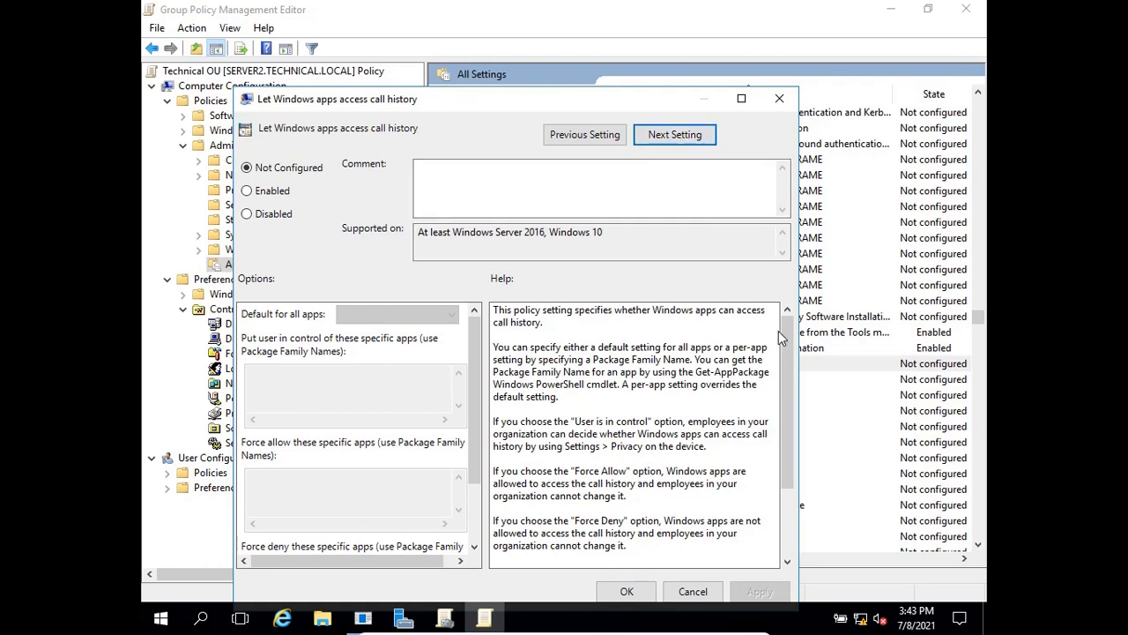
- Read the help for "Let Windows apps access call history", and return to the account information policy to review its options
{"action": "left_click_drag", "start_coordinate": [791, 344], "coordinate": [790, 393]}
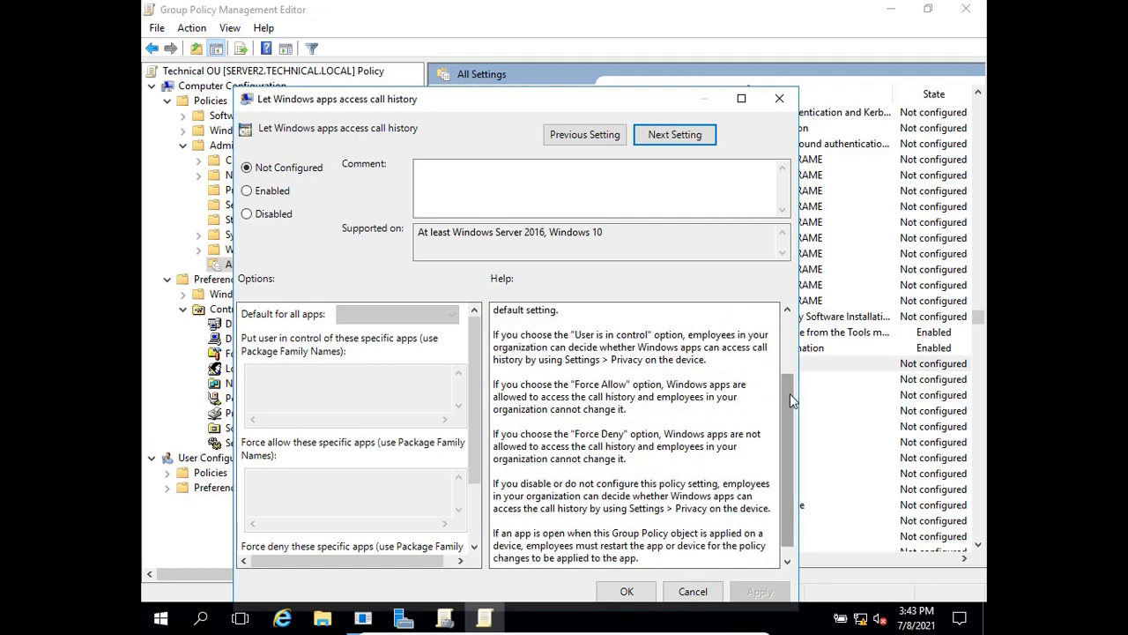
{"action": "left_click", "coordinate": [582, 134]}
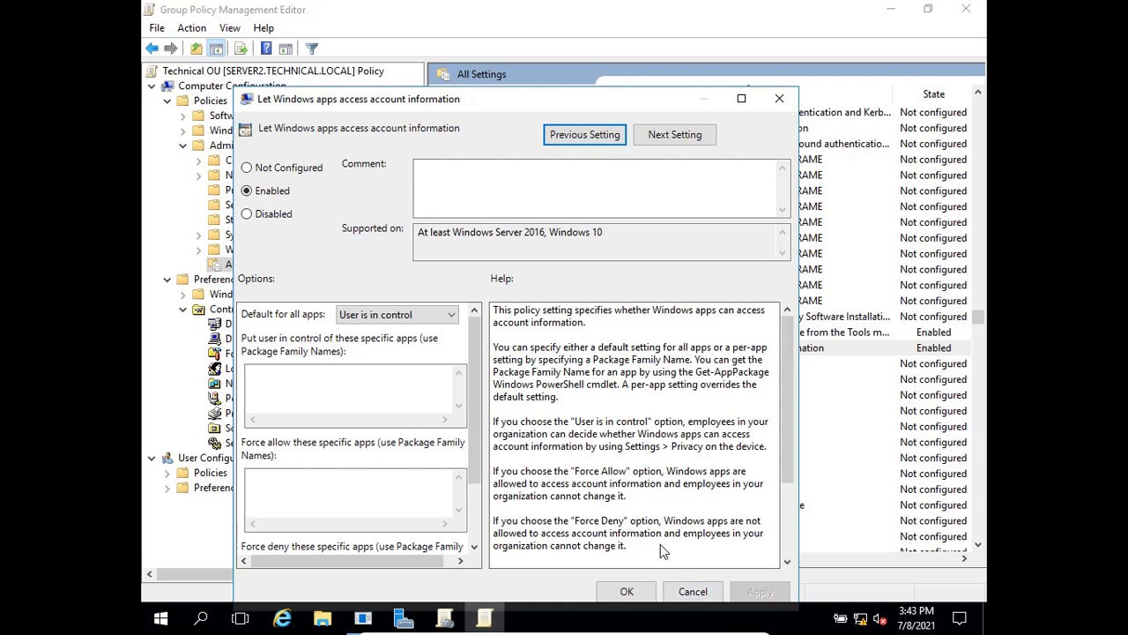
{"action": "left_click", "coordinate": [258, 198]}
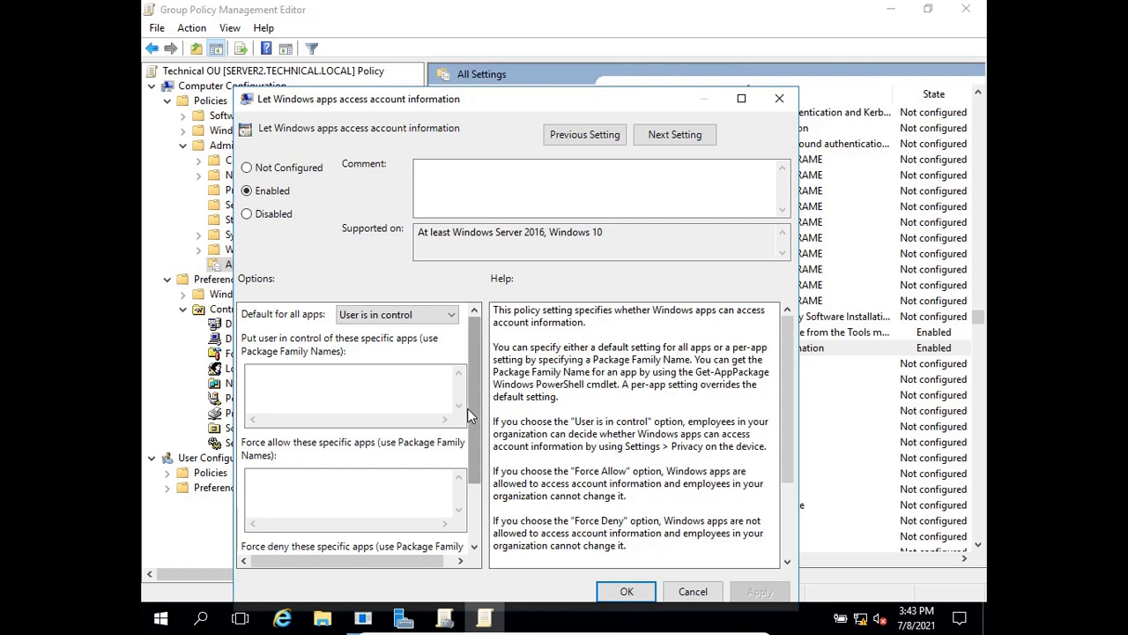
{"action": "left_click_drag", "start_coordinate": [468, 408], "coordinate": [468, 457]}
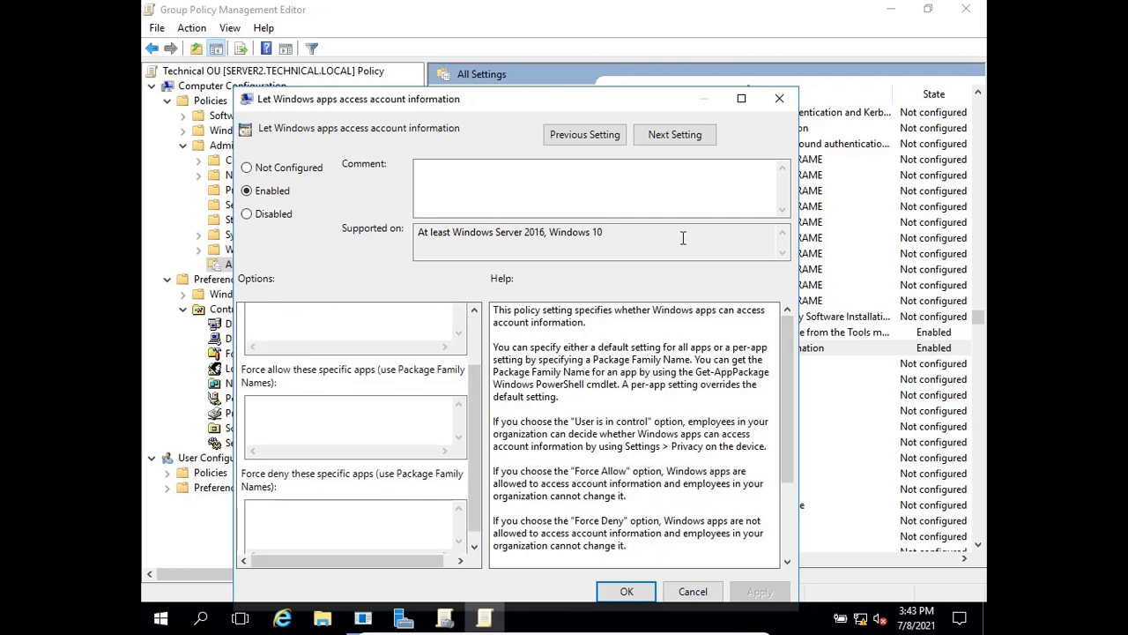
- Add the comment "User Should access account information" to the account information policy, apply it and close the policy
{"action": "left_click", "coordinate": [675, 206]}
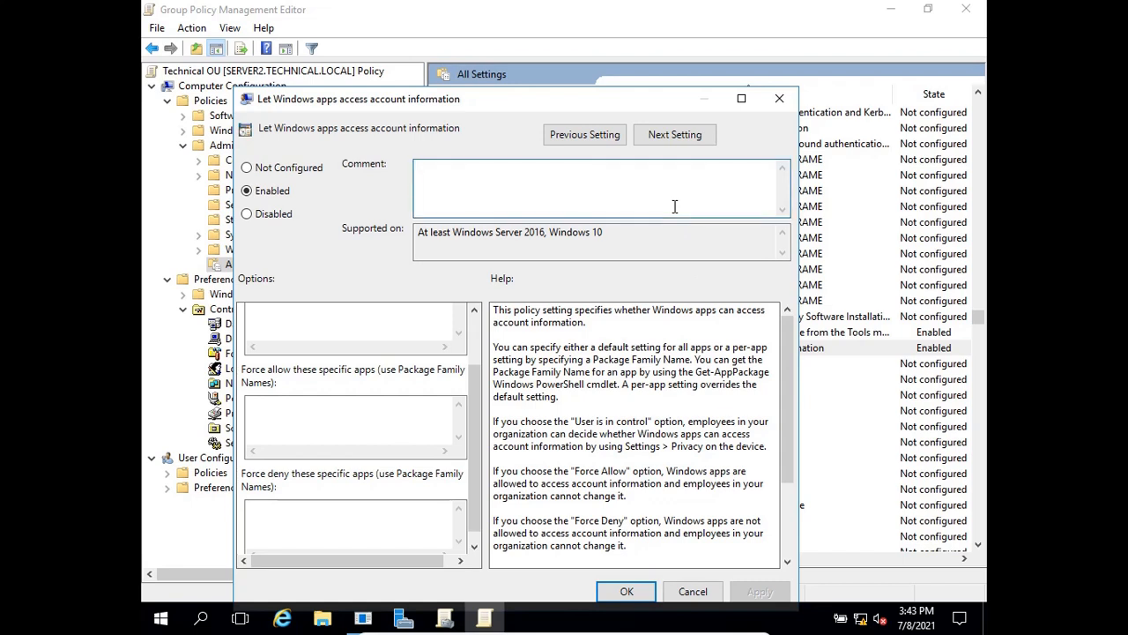
{"action": "type", "text": "User "}
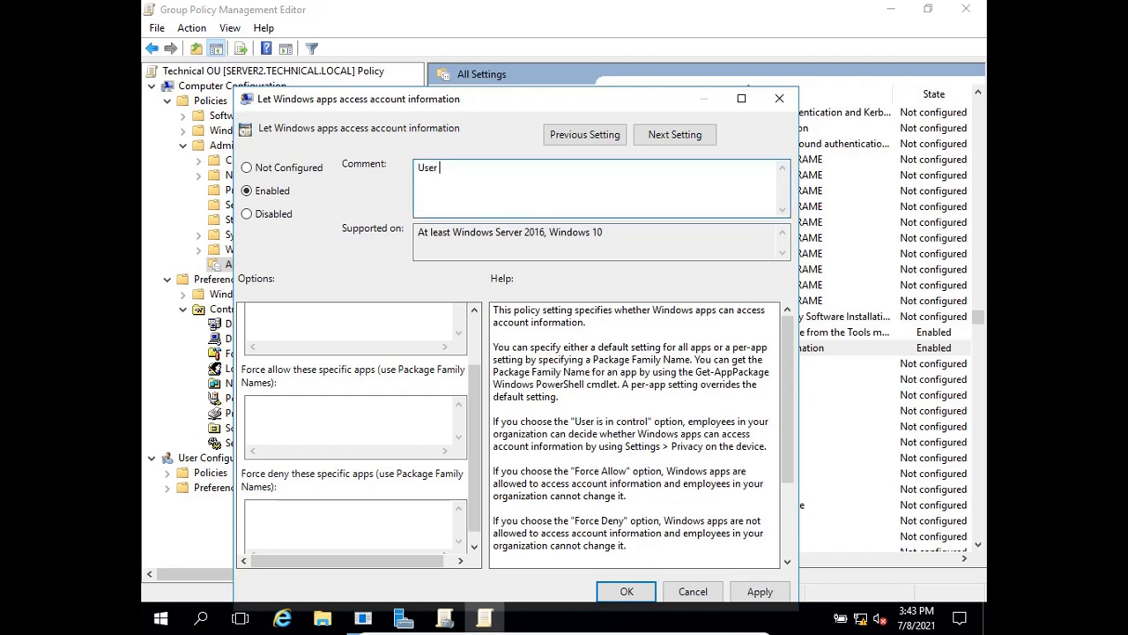
{"action": "type", "text": "Shoul"}
{"action": "type", "text": "d access app"}
{"action": "key", "text": "BackSpace"}
{"action": "type", "text": "cou"}
{"action": "key", "text": "BackSpace"}
{"action": "key", "text": "BackSpace"}
{"action": "type", "text": "coun"}
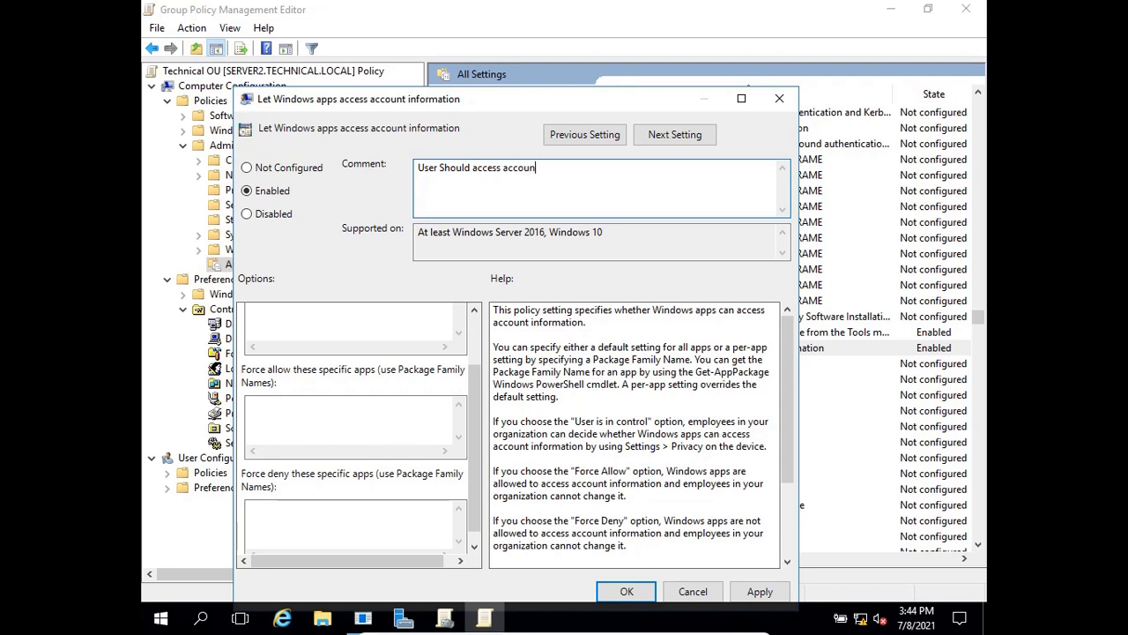
{"action": "type", "text": "t information"}
{"action": "left_click", "coordinate": [760, 592]}
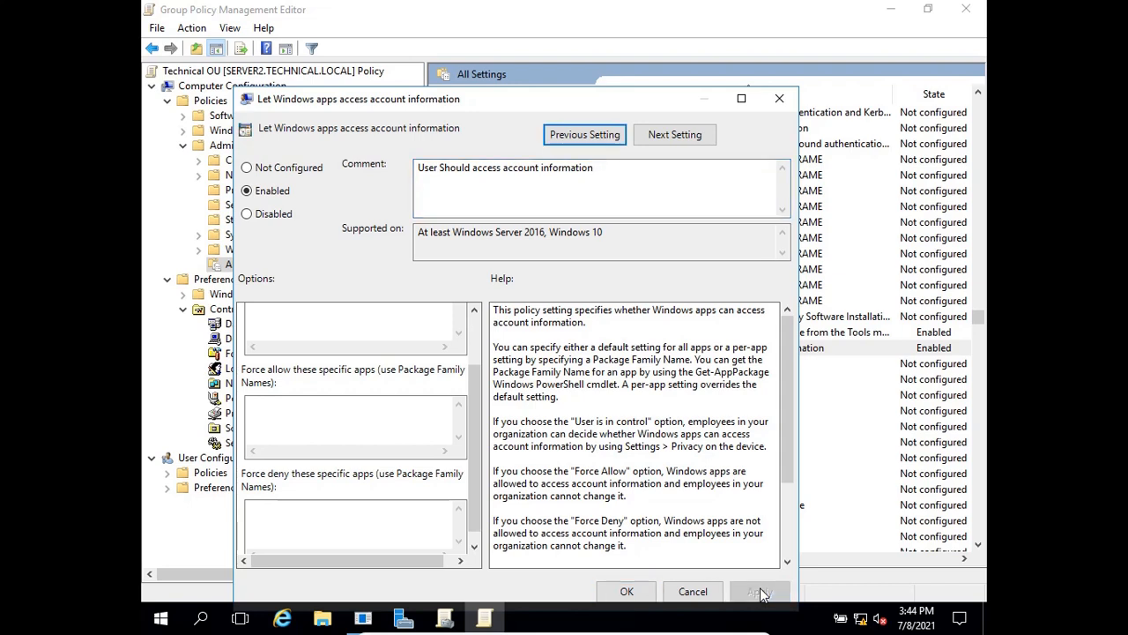
{"action": "left_click", "coordinate": [652, 597]}
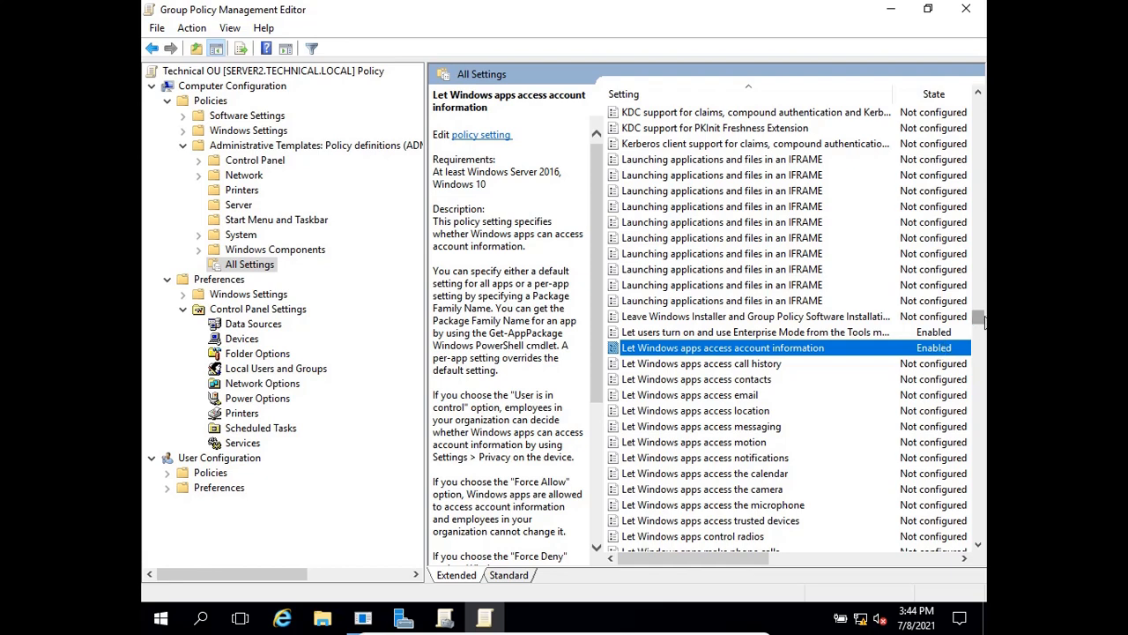
- Look through All Settings down to the Microsoft Office policies, and close the Group Policy Management Editor
{"action": "left_click_drag", "start_coordinate": [984, 325], "coordinate": [984, 326]}
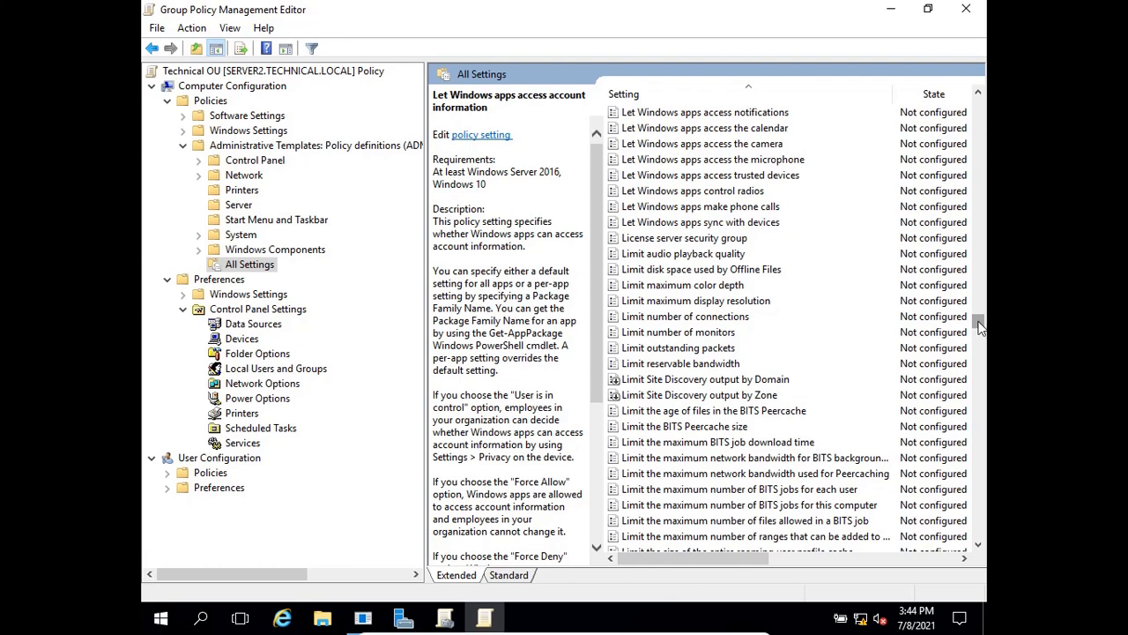
{"action": "left_click_drag", "start_coordinate": [981, 326], "coordinate": [981, 331]}
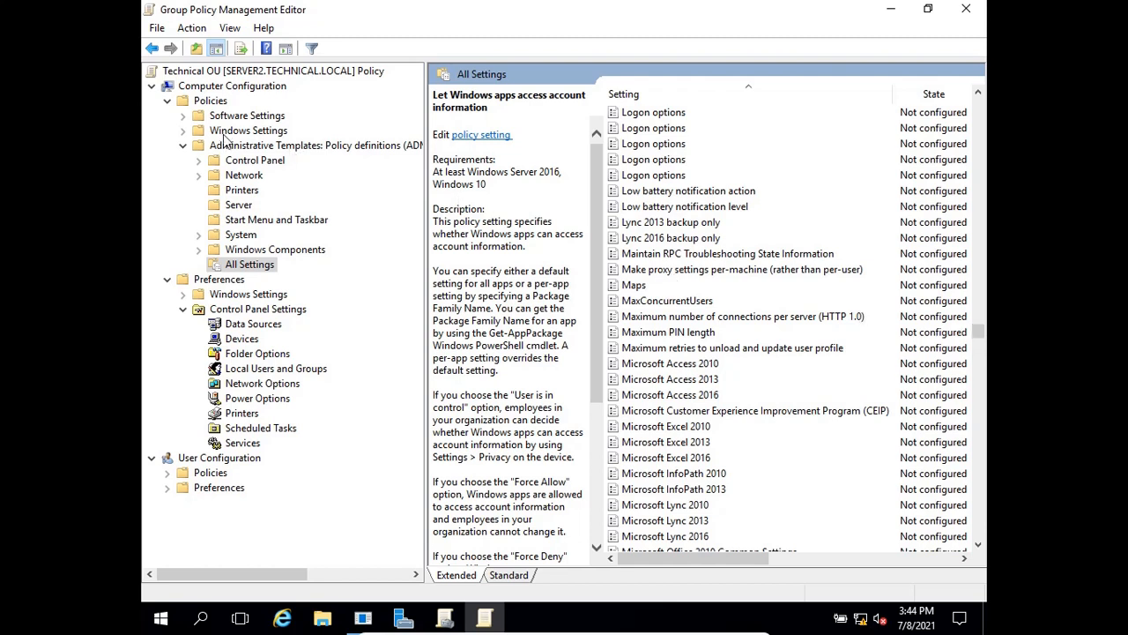
{"action": "left_click", "coordinate": [151, 48]}
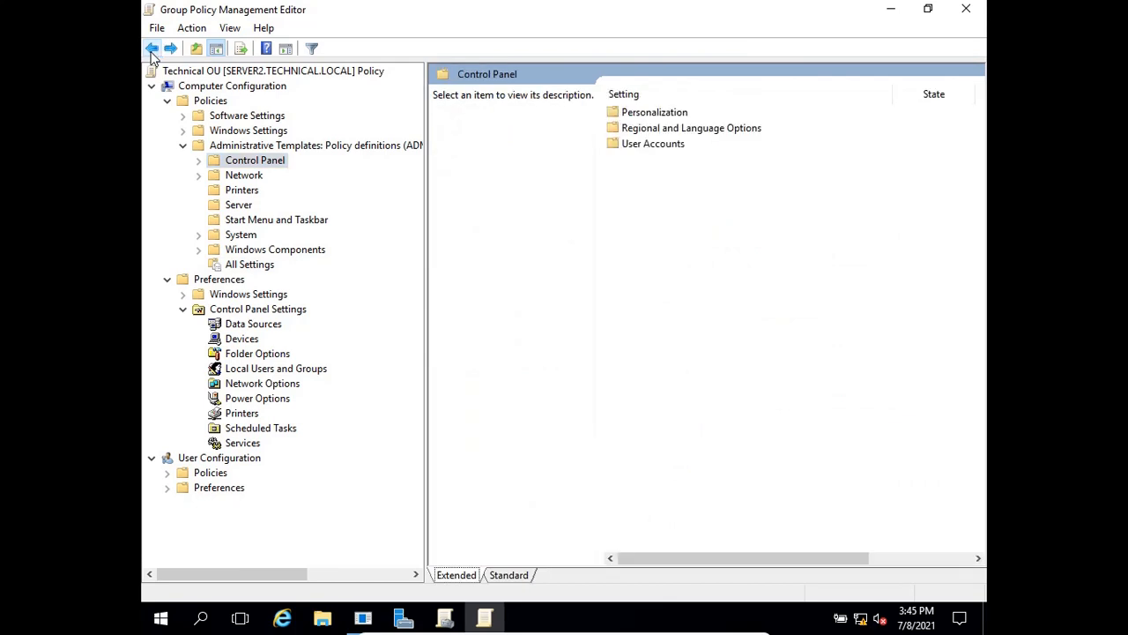
{"action": "left_click", "coordinate": [966, 10]}
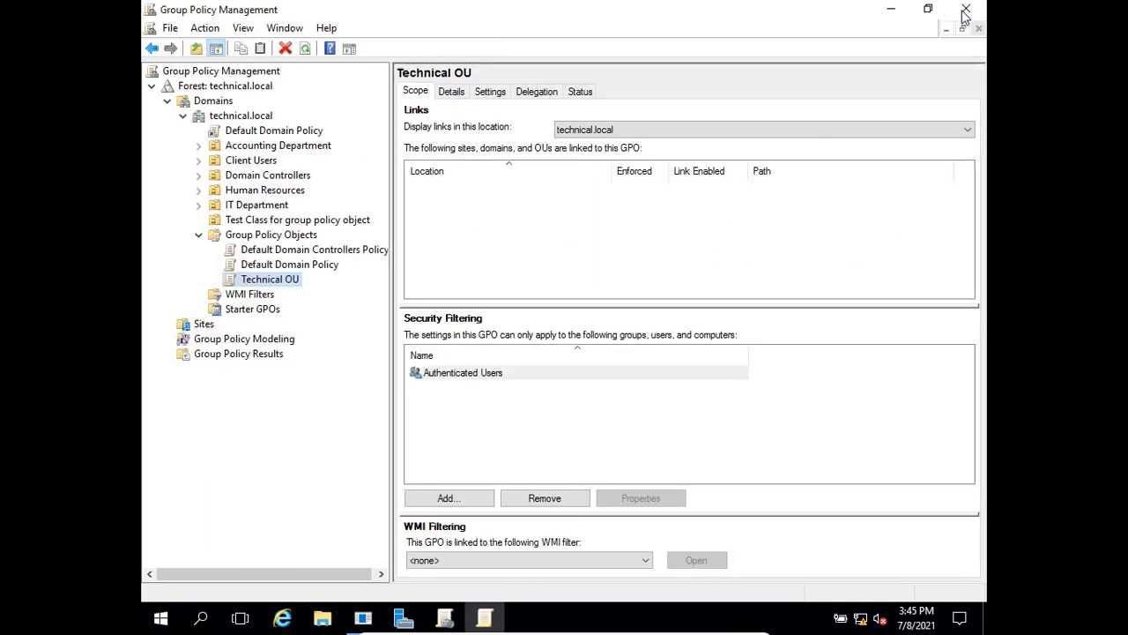
- Link the existing "Technical OU" GPO to the "Test Class for group policy object" organizational unit and select the linked GPO
{"action": "left_click", "coordinate": [291, 280]}
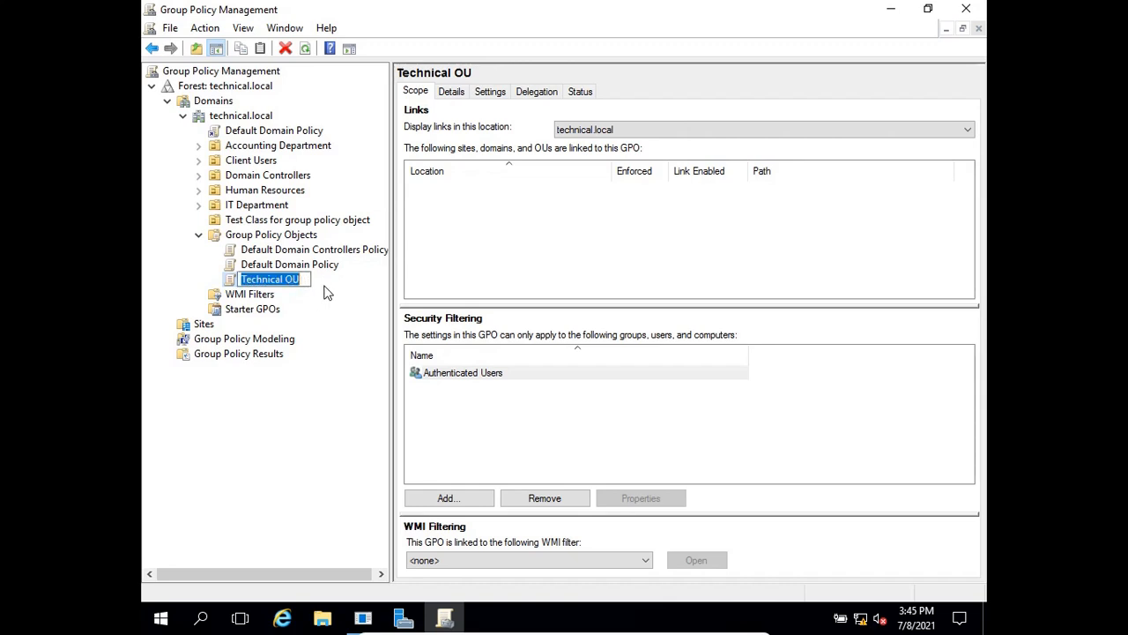
{"action": "left_click", "coordinate": [325, 286]}
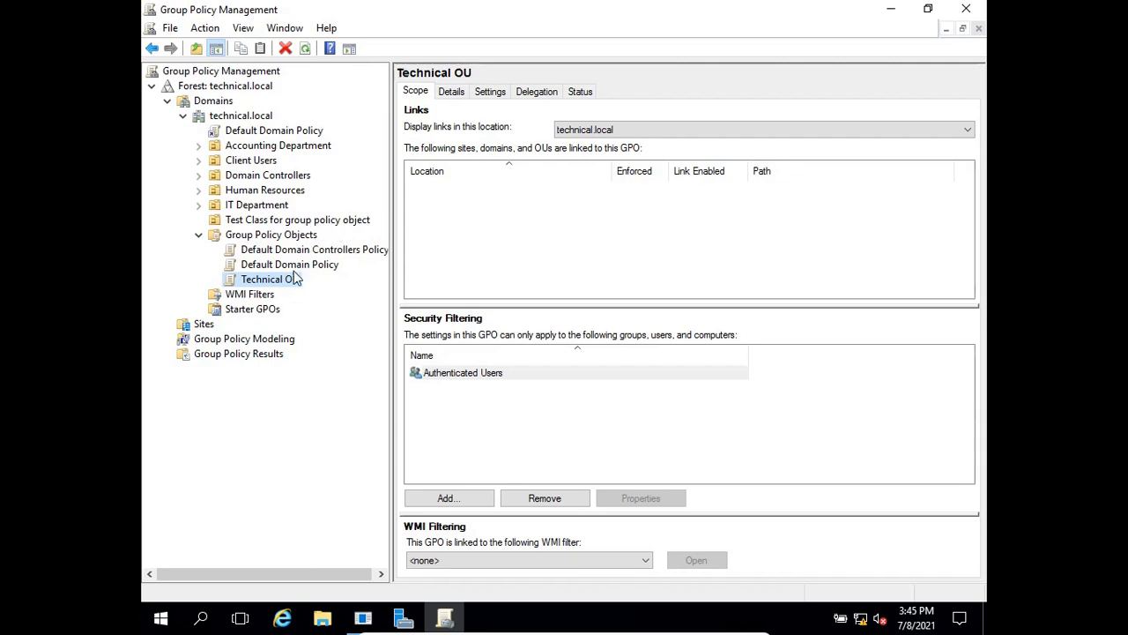
{"action": "left_click", "coordinate": [304, 225]}
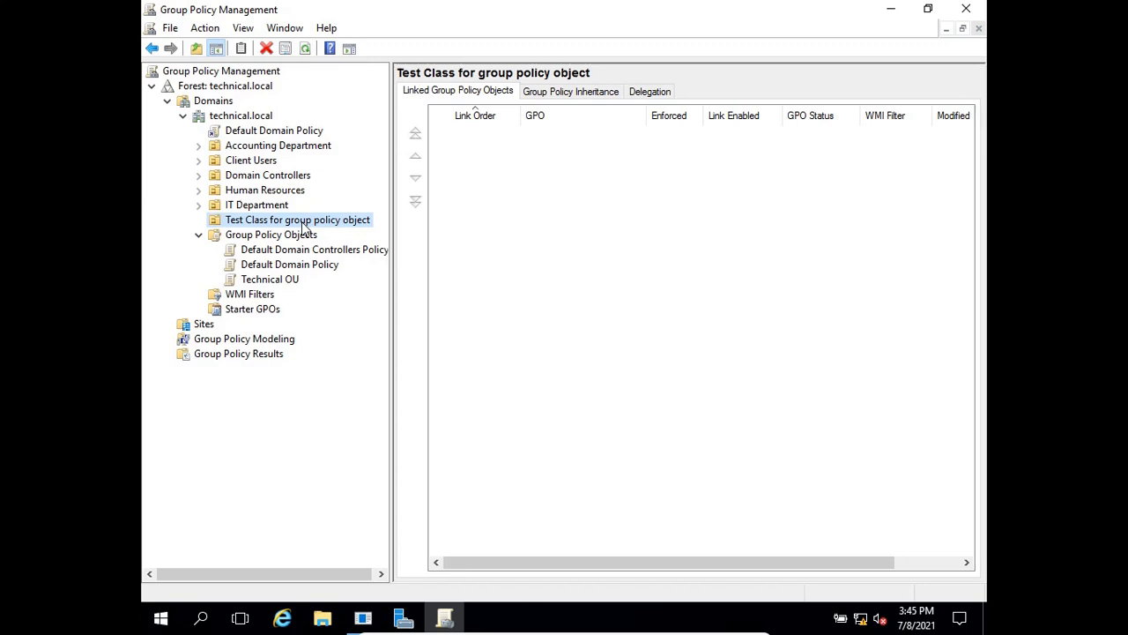
{"action": "right_click", "coordinate": [301, 221]}
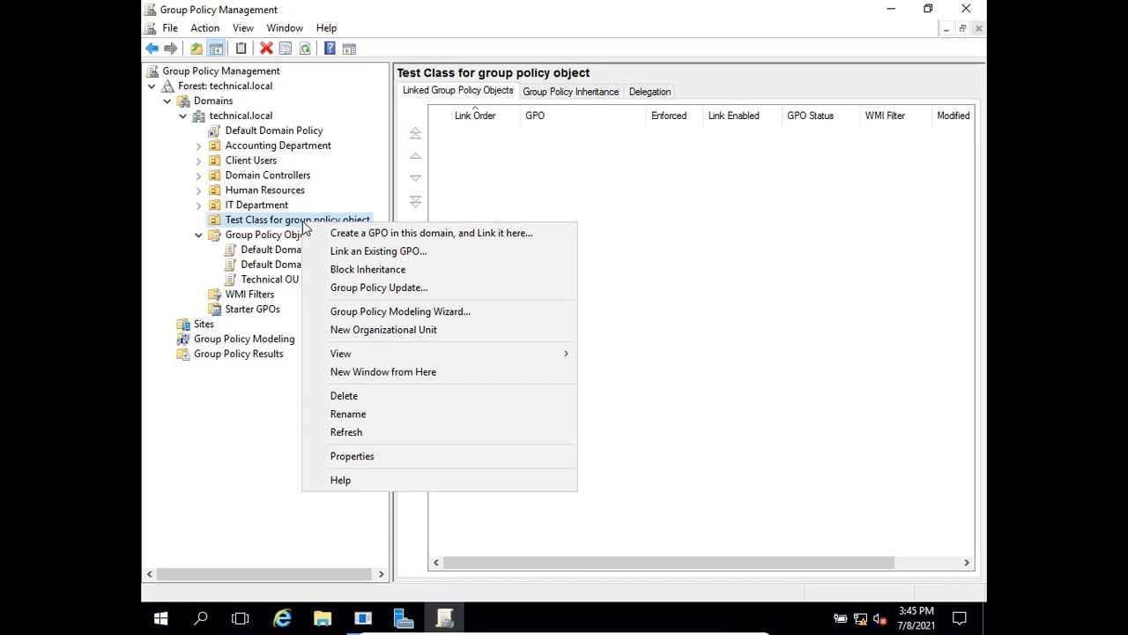
{"action": "left_click", "coordinate": [353, 253]}
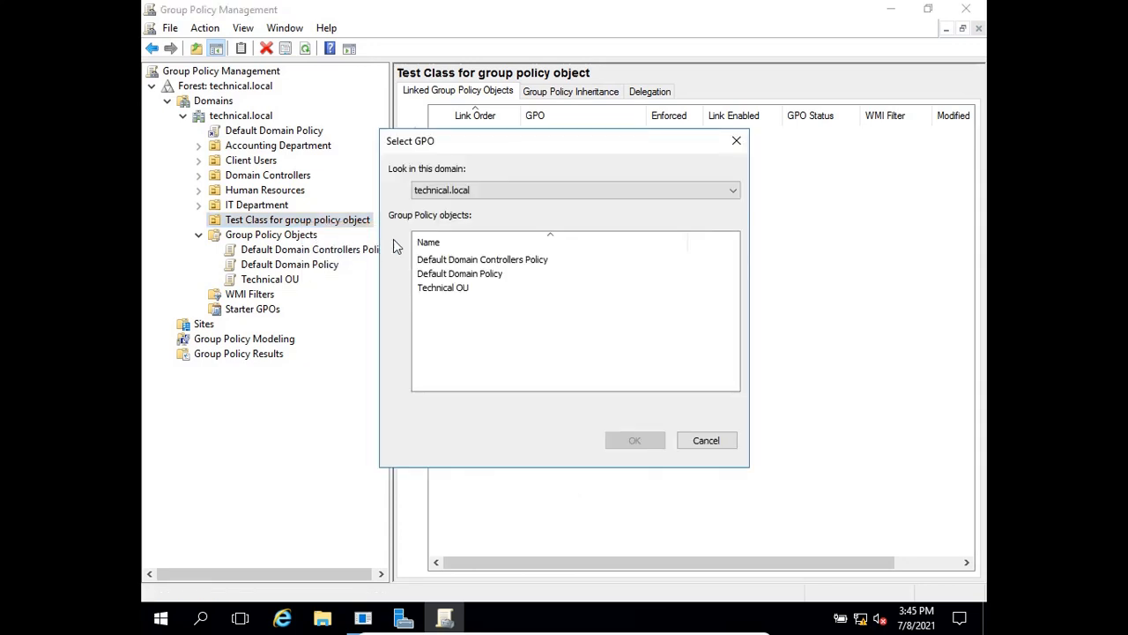
{"action": "left_click", "coordinate": [445, 293]}
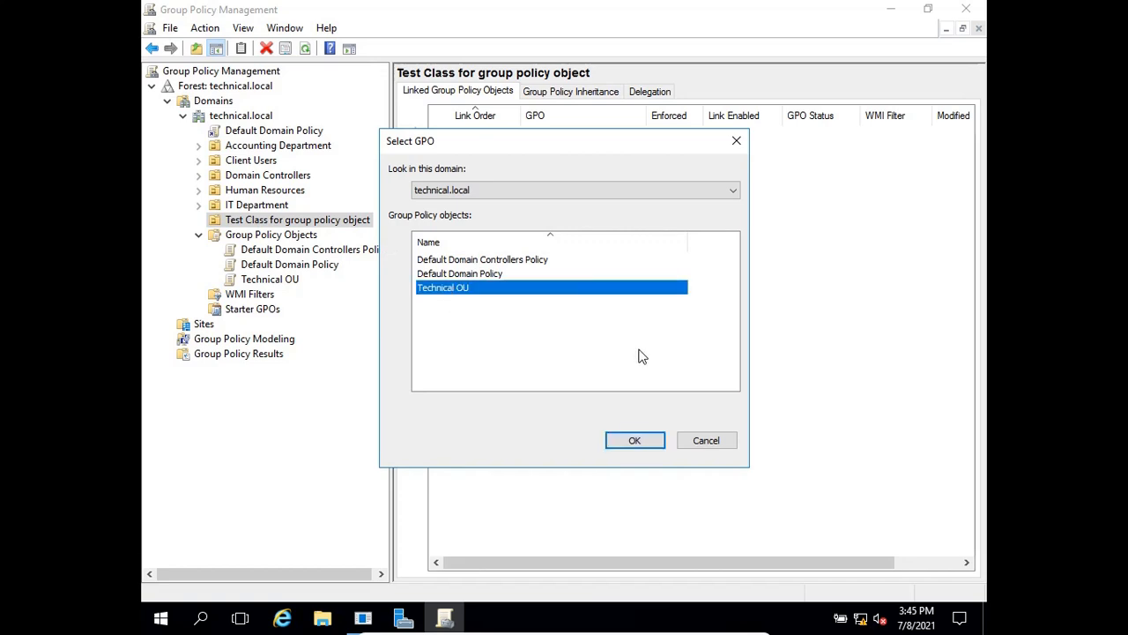
{"action": "left_click", "coordinate": [635, 442]}
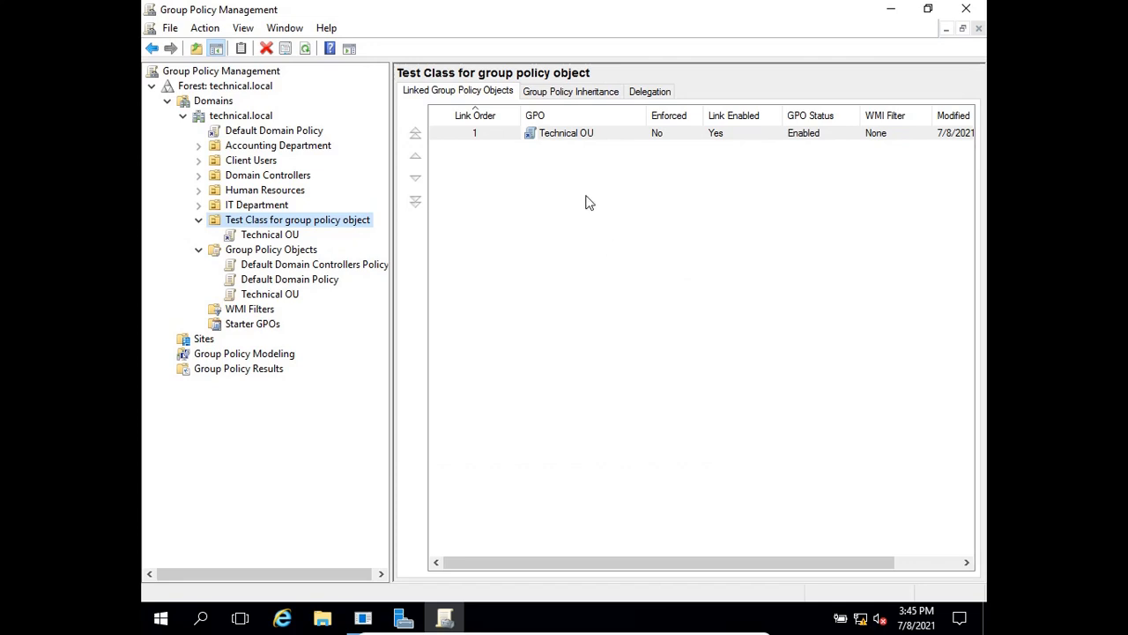
{"action": "left_click", "coordinate": [564, 134]}
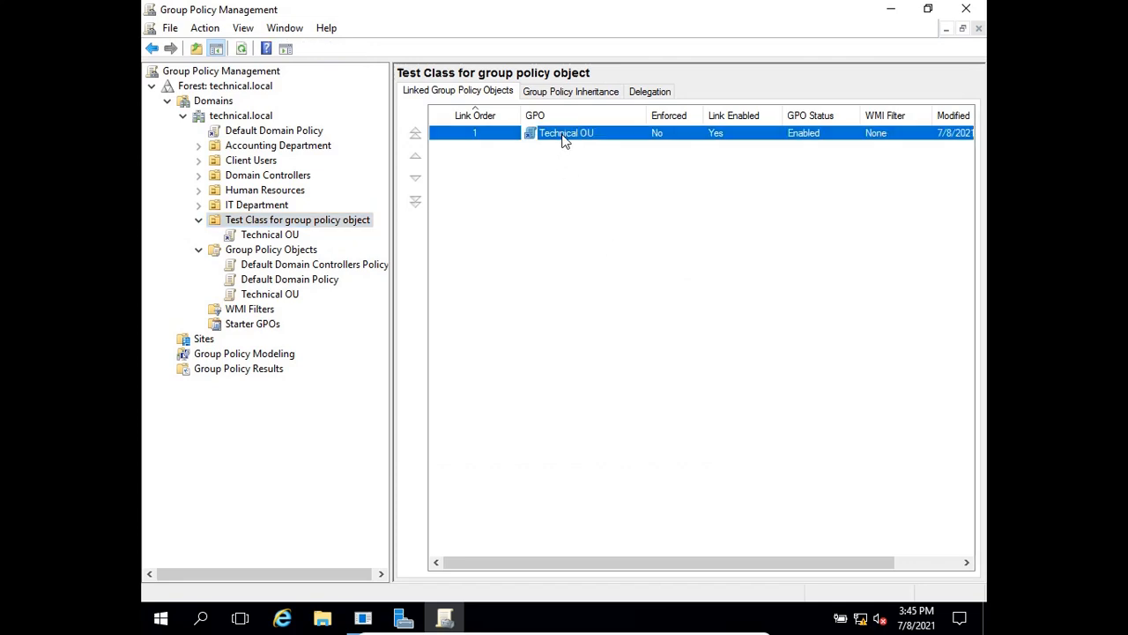
{"action": "left_click", "coordinate": [564, 134]}
{"action": "double_click", "coordinate": [562, 134]}
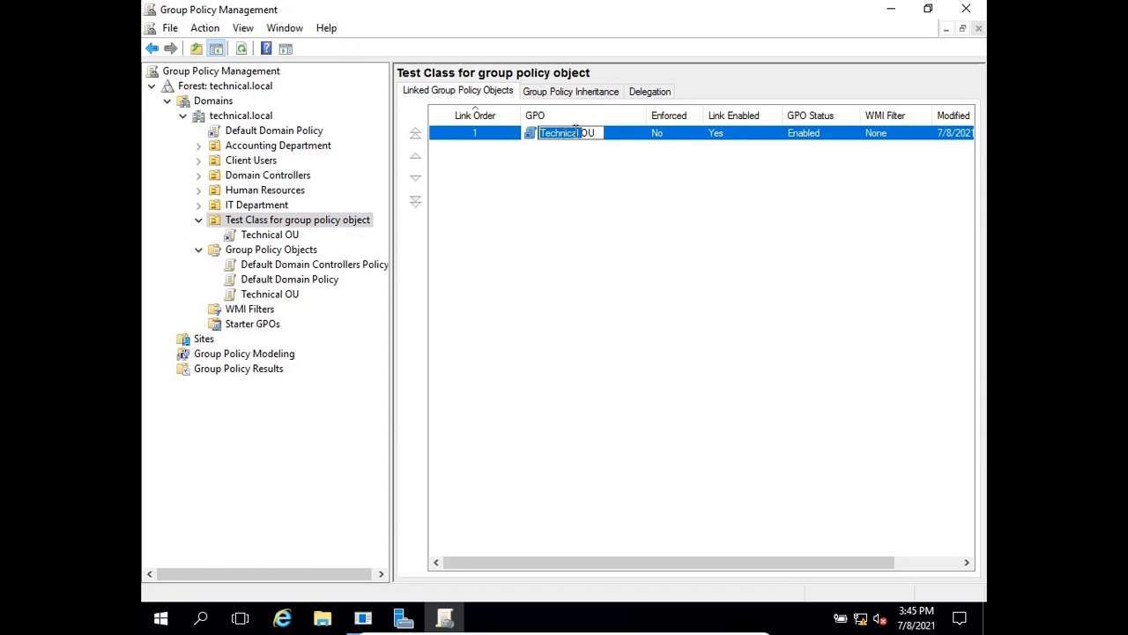
{"action": "left_click", "coordinate": [639, 136]}
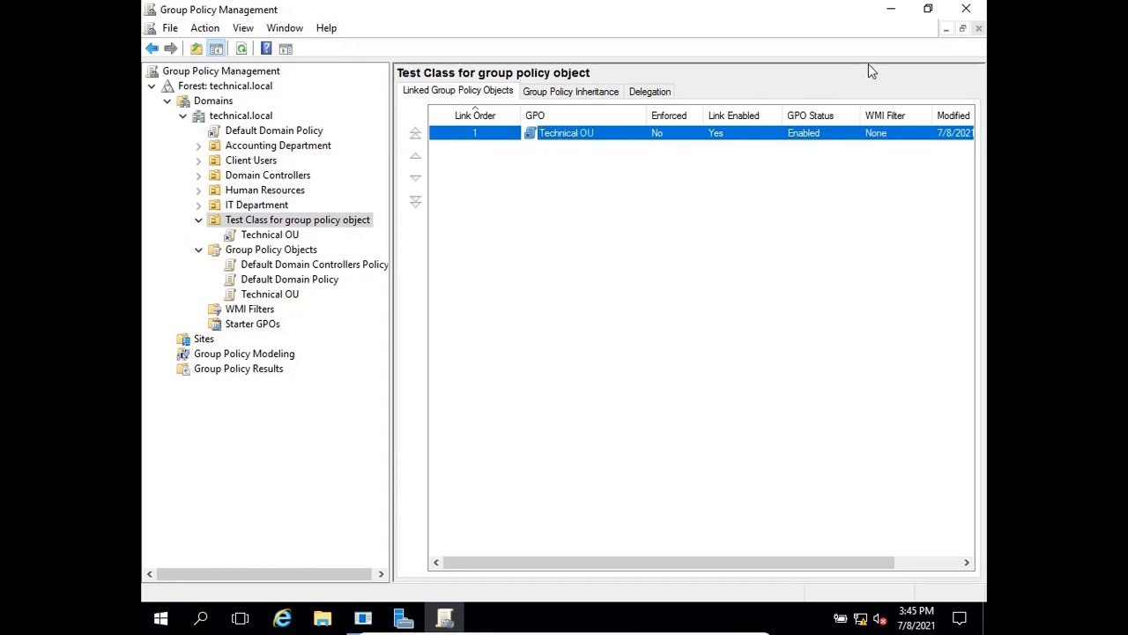
- Open Active Directory Users and Computers, expand technical.local, and show the contents and full name of the "Test Class for group policy object" unit
{"action": "left_click", "coordinate": [890, 11]}
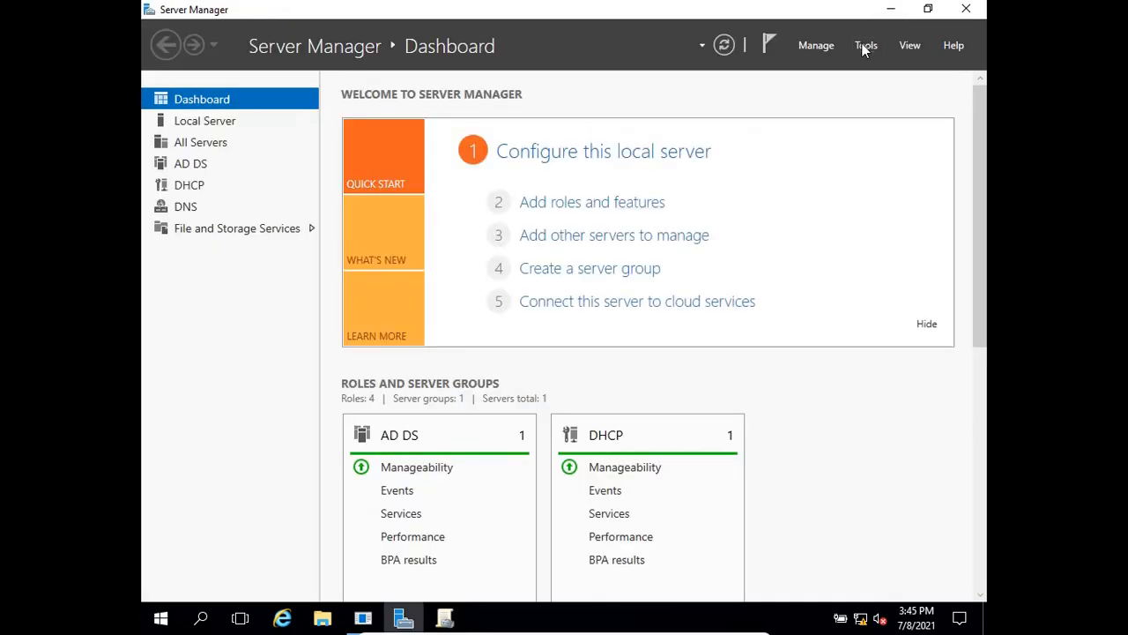
{"action": "left_click", "coordinate": [864, 44]}
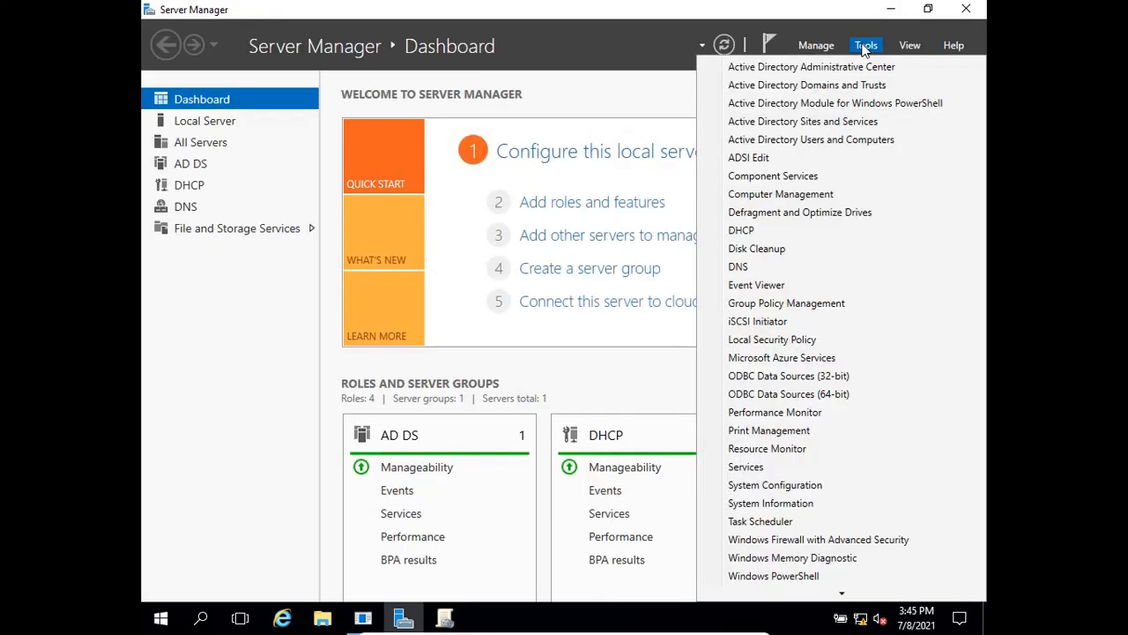
{"action": "left_click", "coordinate": [864, 141]}
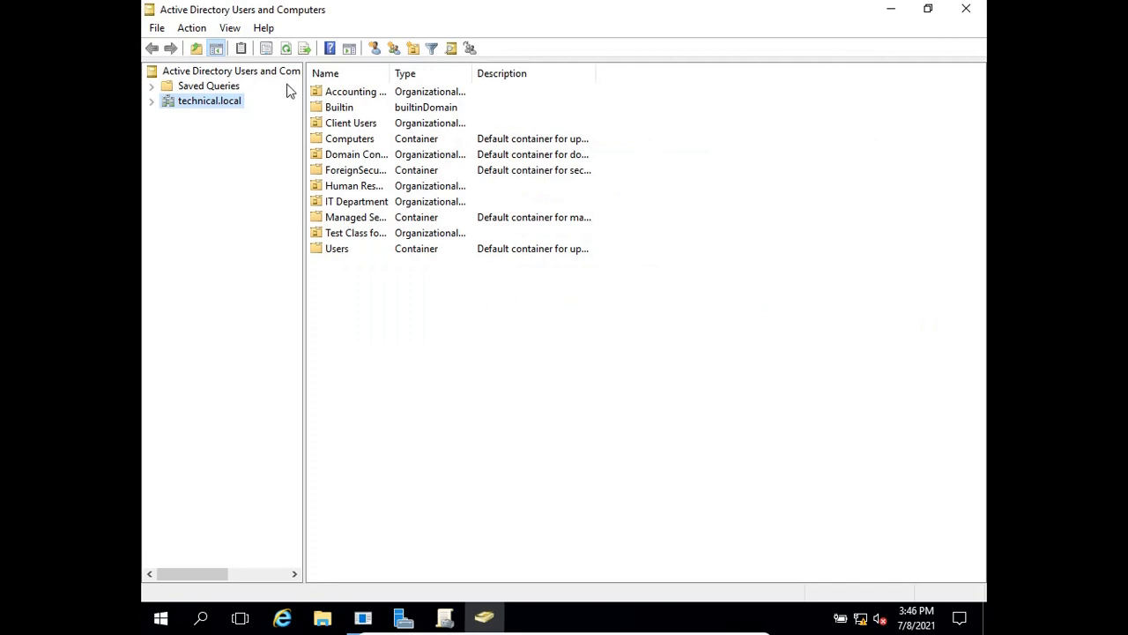
{"action": "left_click", "coordinate": [153, 103]}
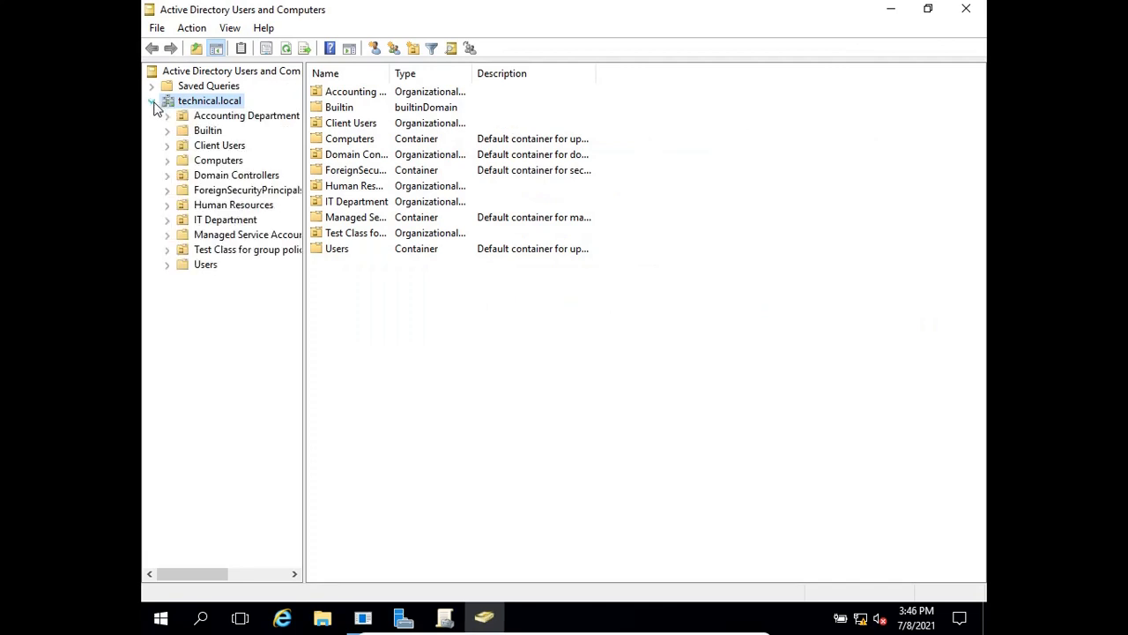
{"action": "left_click", "coordinate": [216, 254]}
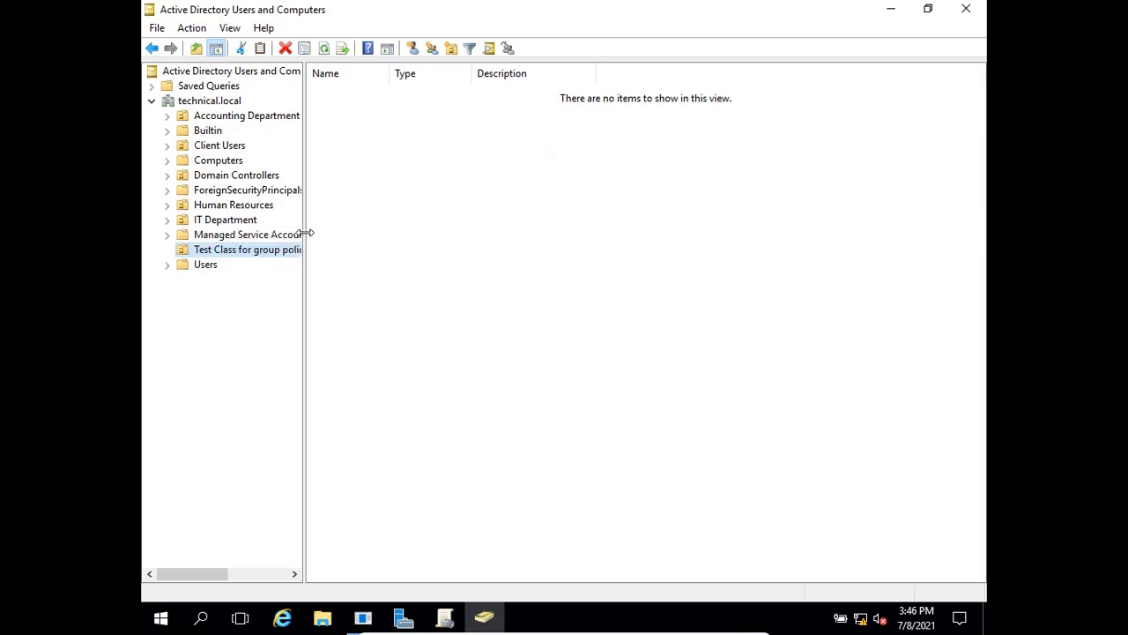
{"action": "left_click_drag", "start_coordinate": [306, 233], "coordinate": [364, 233]}
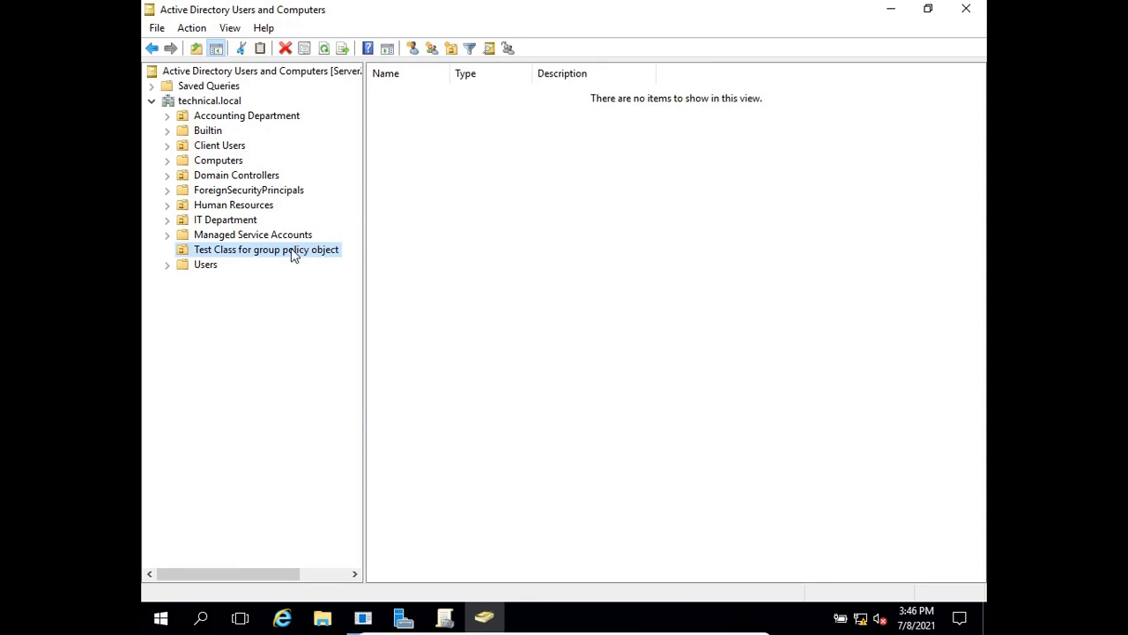
- Refresh the directory view, check the Users container, return to the "Test Class for group policy object" unit, and minimize the console
{"action": "left_click", "coordinate": [328, 50]}
{"action": "left_click", "coordinate": [167, 270]}
{"action": "left_click", "coordinate": [196, 270]}
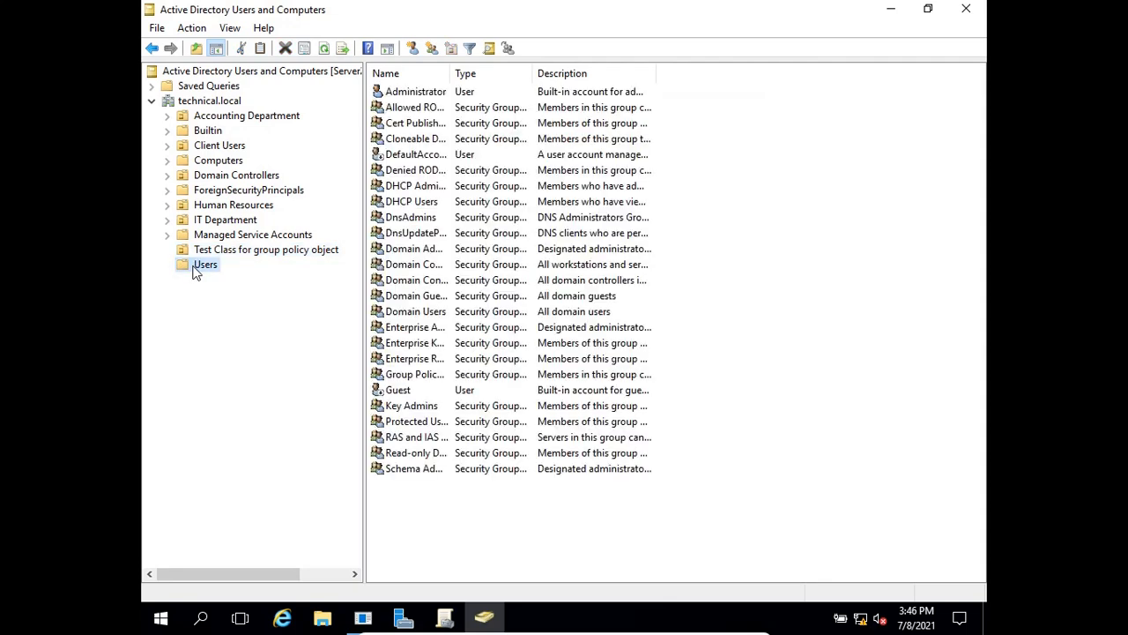
{"action": "left_click", "coordinate": [248, 250]}
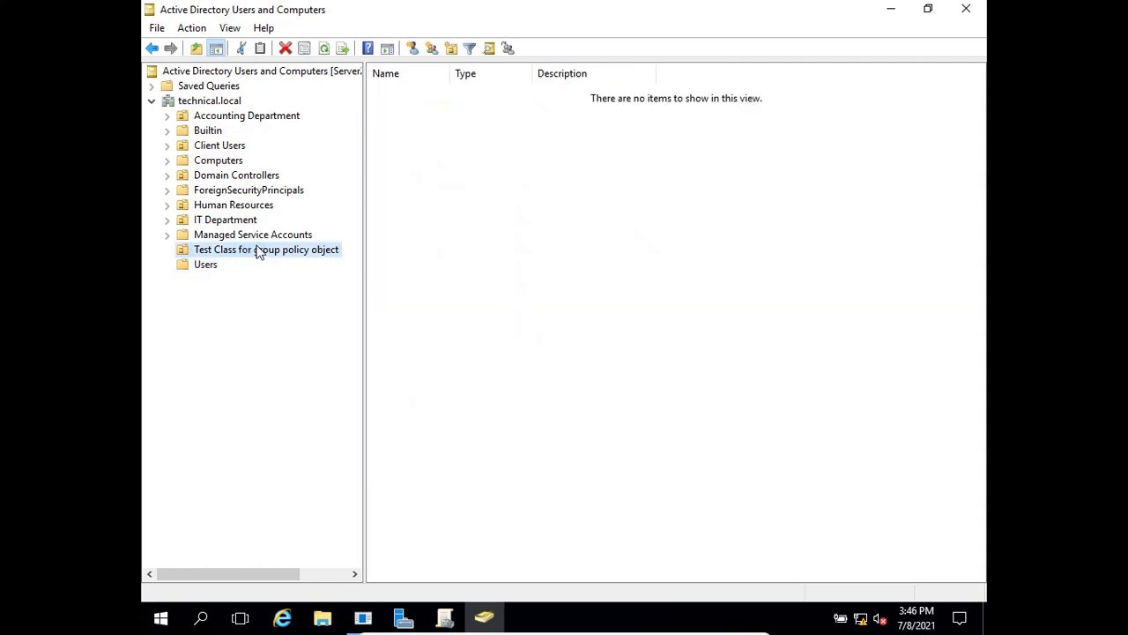
{"action": "left_click", "coordinate": [259, 250]}
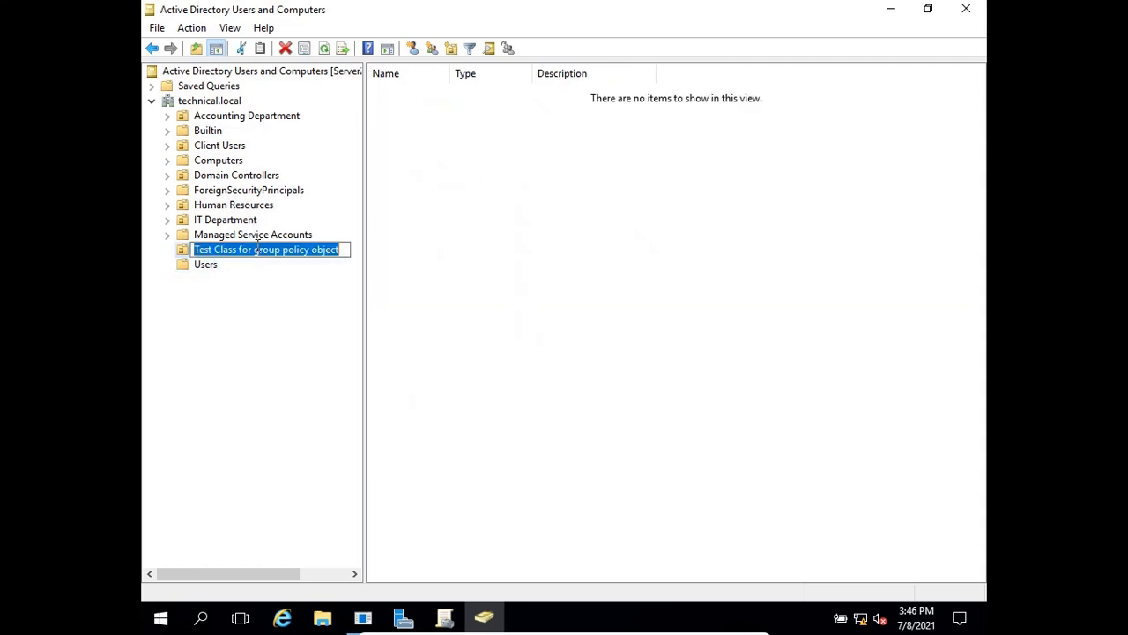
{"action": "left_click", "coordinate": [271, 306]}
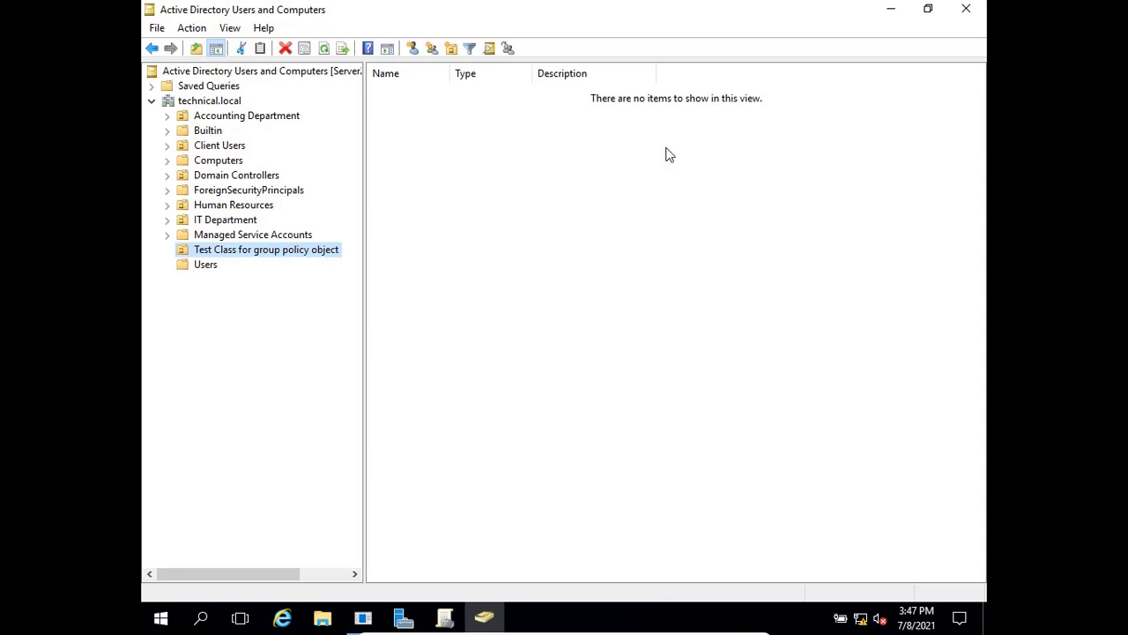
{"action": "left_click", "coordinate": [888, 17]}
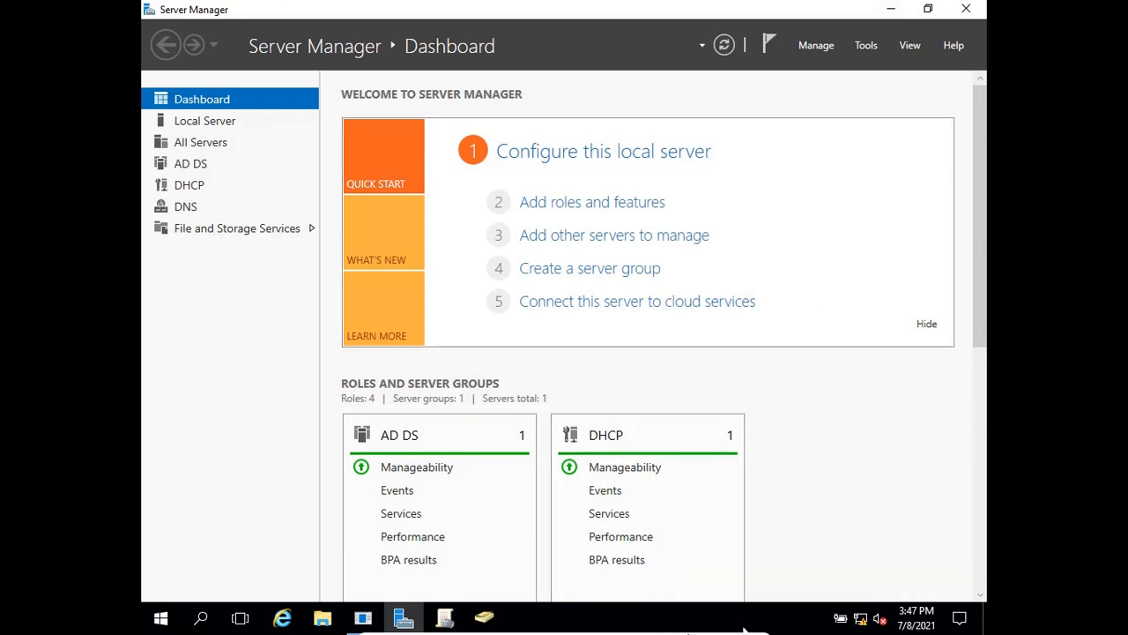
- Switch to the aiifotech Instagram profile in Chrome on the host computer and look through its posts down to the last one
{"action": "mouse_move", "coordinate": [743, 629]}
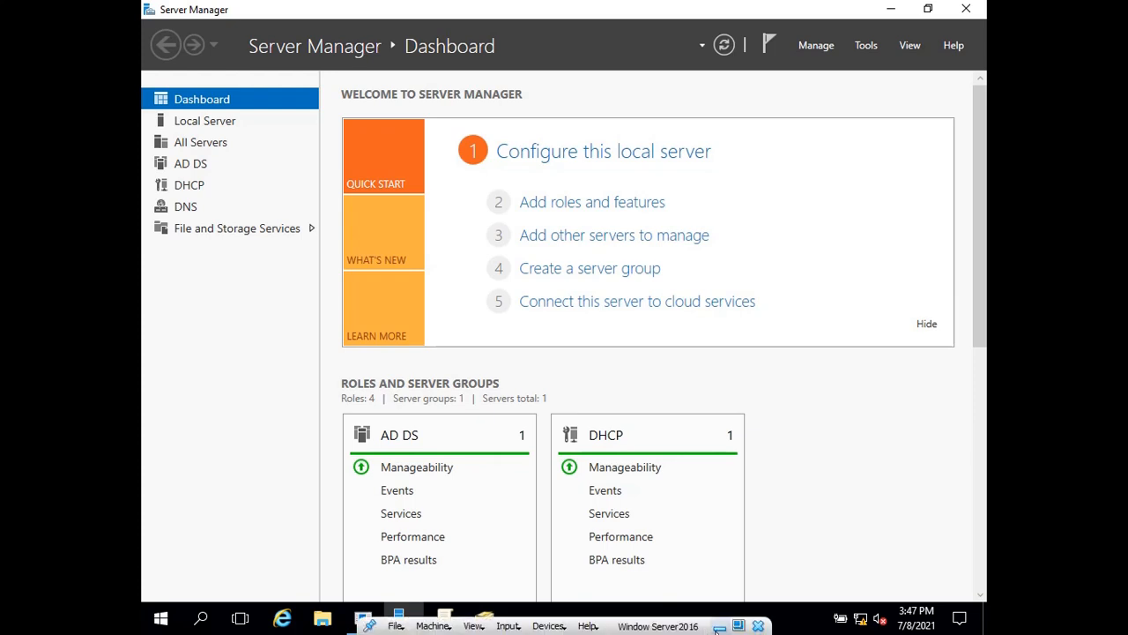
{"action": "left_click", "coordinate": [719, 626]}
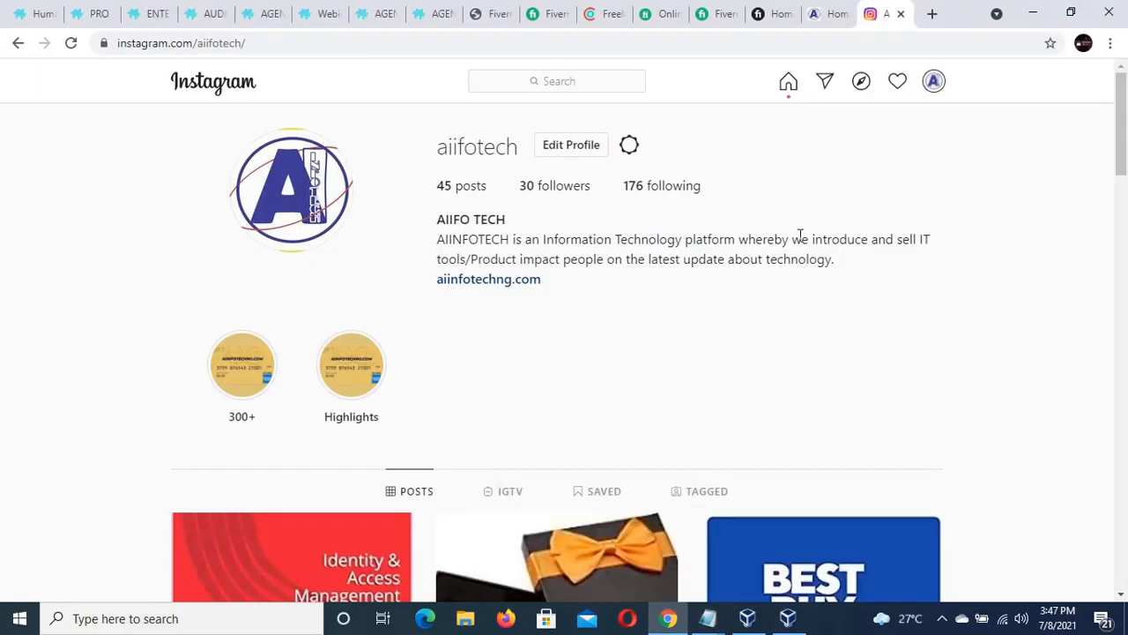
{"action": "left_click_drag", "start_coordinate": [1120, 165], "coordinate": [1124, 230]}
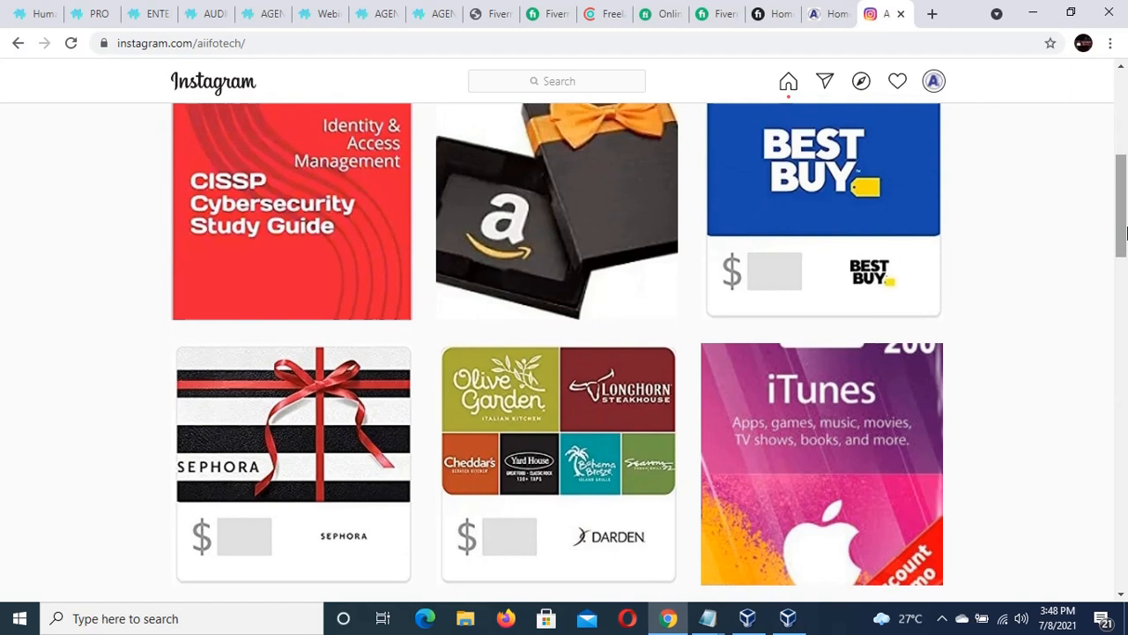
{"action": "left_click_drag", "start_coordinate": [1126, 231], "coordinate": [1126, 350]}
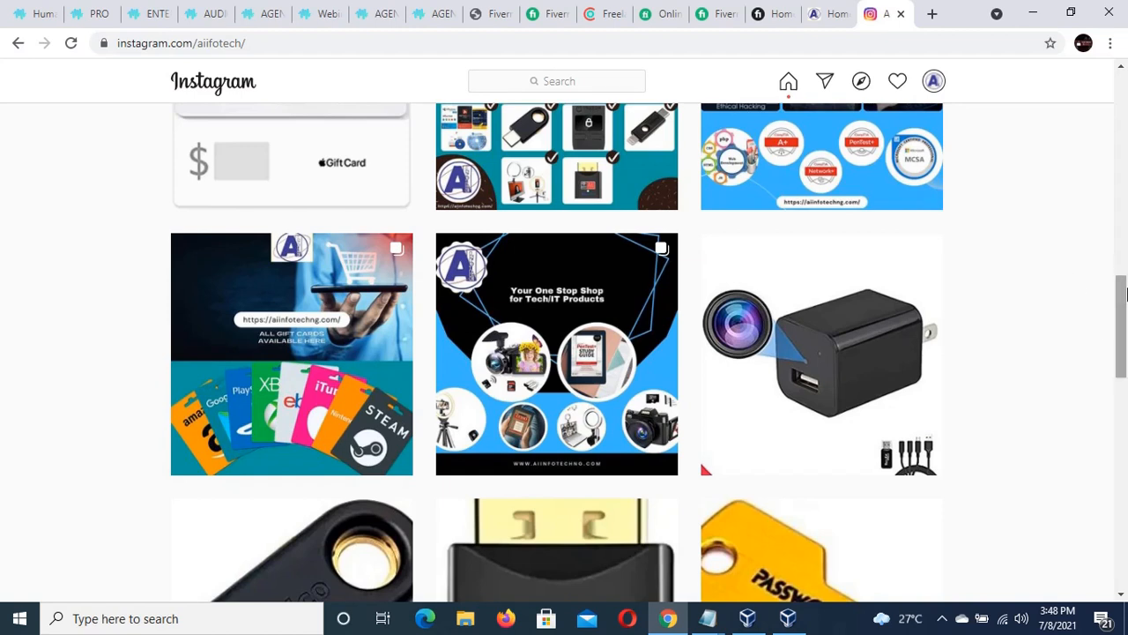
{"action": "left_click_drag", "start_coordinate": [1121, 303], "coordinate": [1123, 274]}
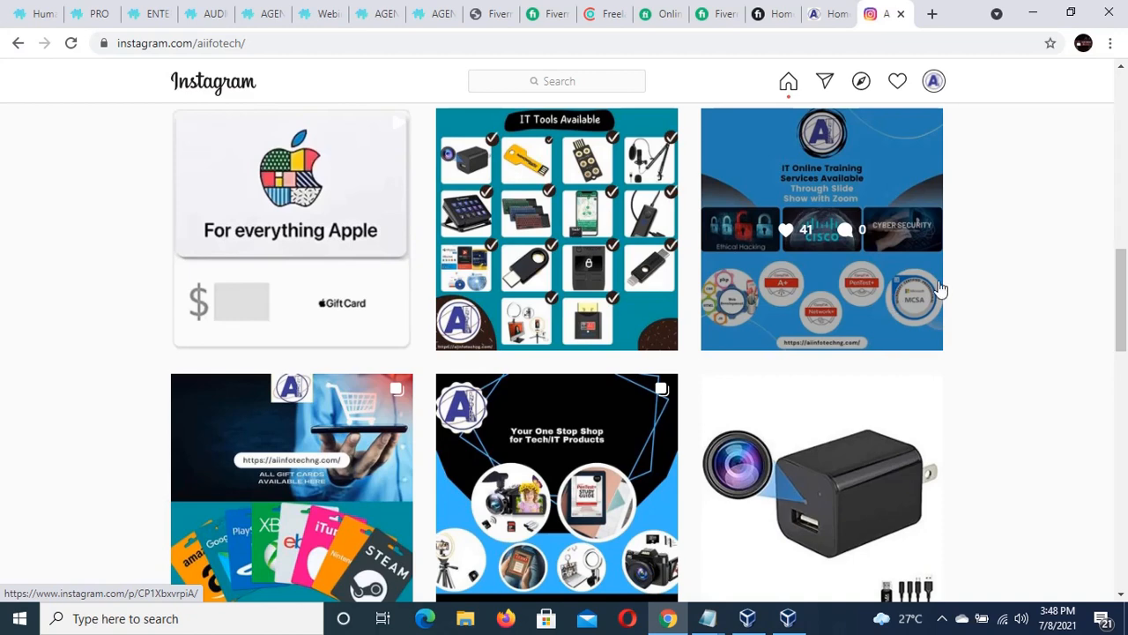
{"action": "left_click_drag", "start_coordinate": [1124, 307], "coordinate": [1126, 591]}
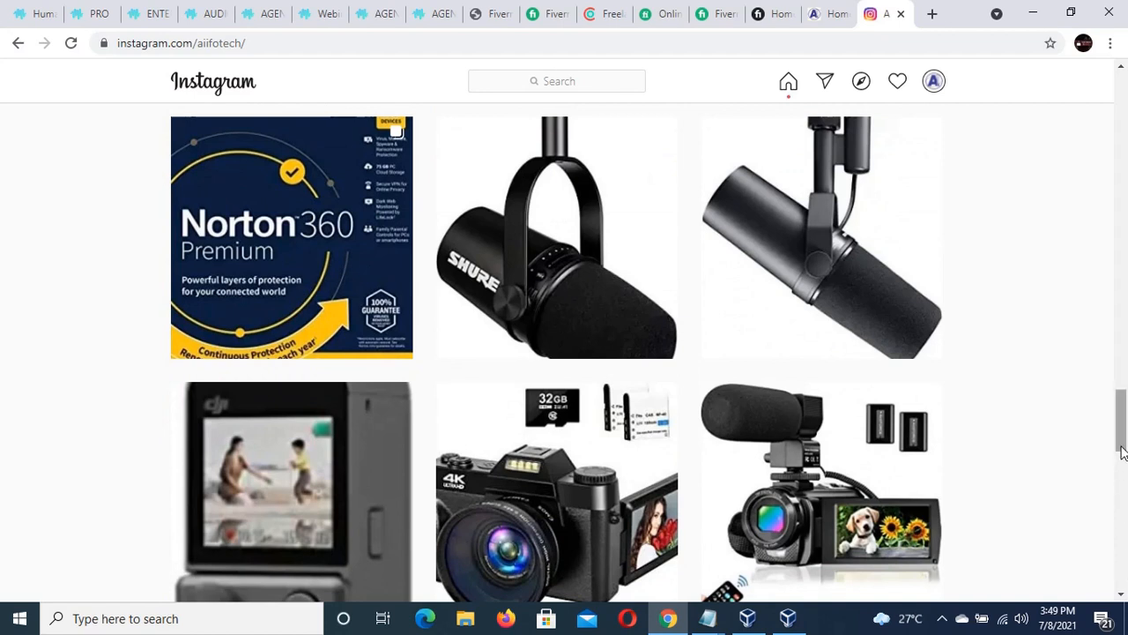
{"action": "left_click_drag", "start_coordinate": [1124, 446], "coordinate": [1124, 461]}
{"action": "key", "text": "super+s"}
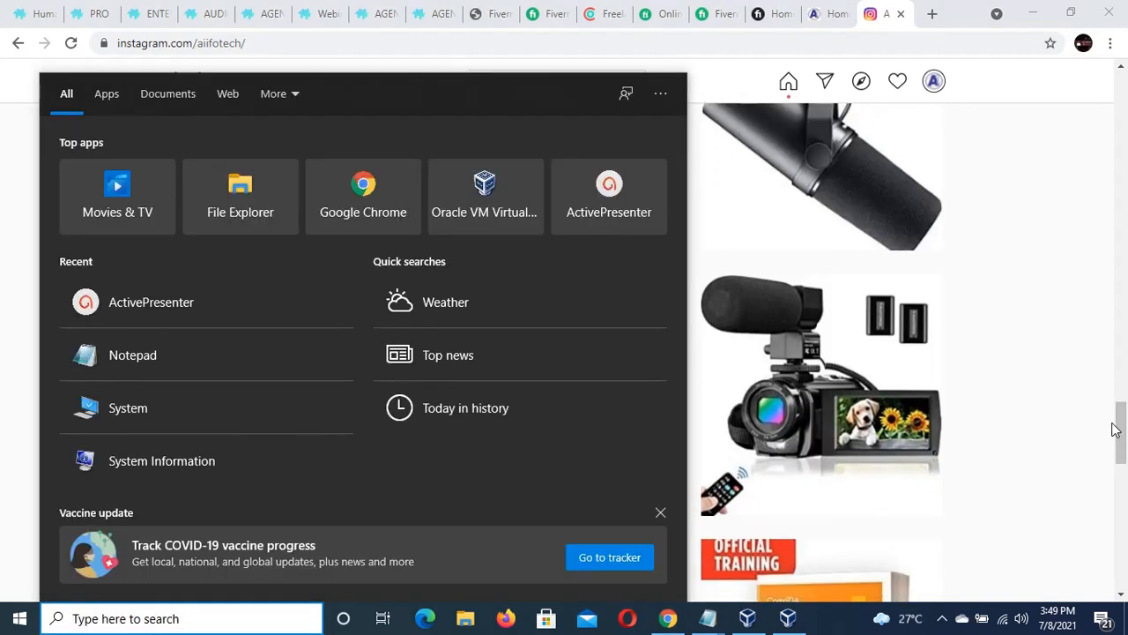
{"action": "left_click", "coordinate": [1112, 424]}
{"action": "left_click_drag", "start_coordinate": [1124, 429], "coordinate": [1125, 469]}
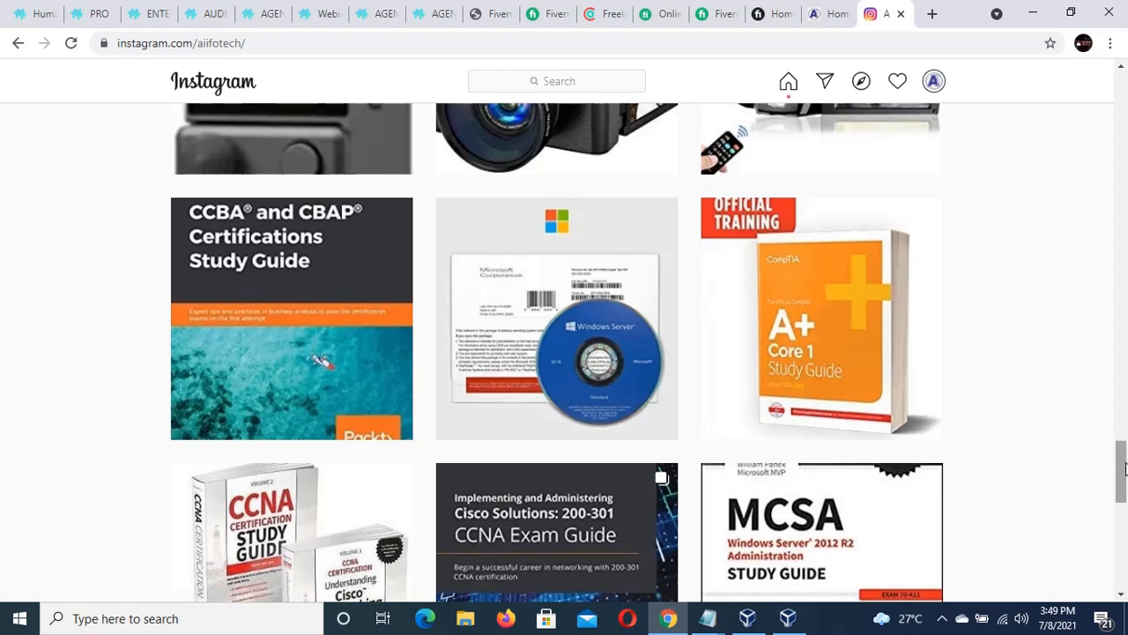
{"action": "left_click_drag", "start_coordinate": [1125, 468], "coordinate": [1125, 397]}
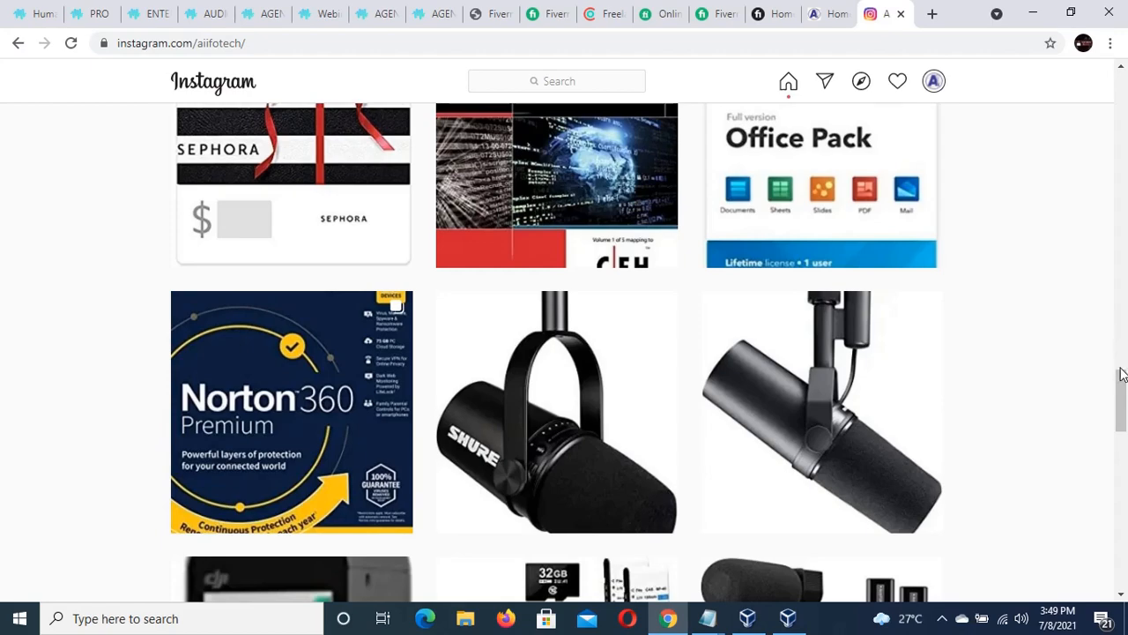
{"action": "left_click_drag", "start_coordinate": [1122, 377], "coordinate": [1122, 502]}
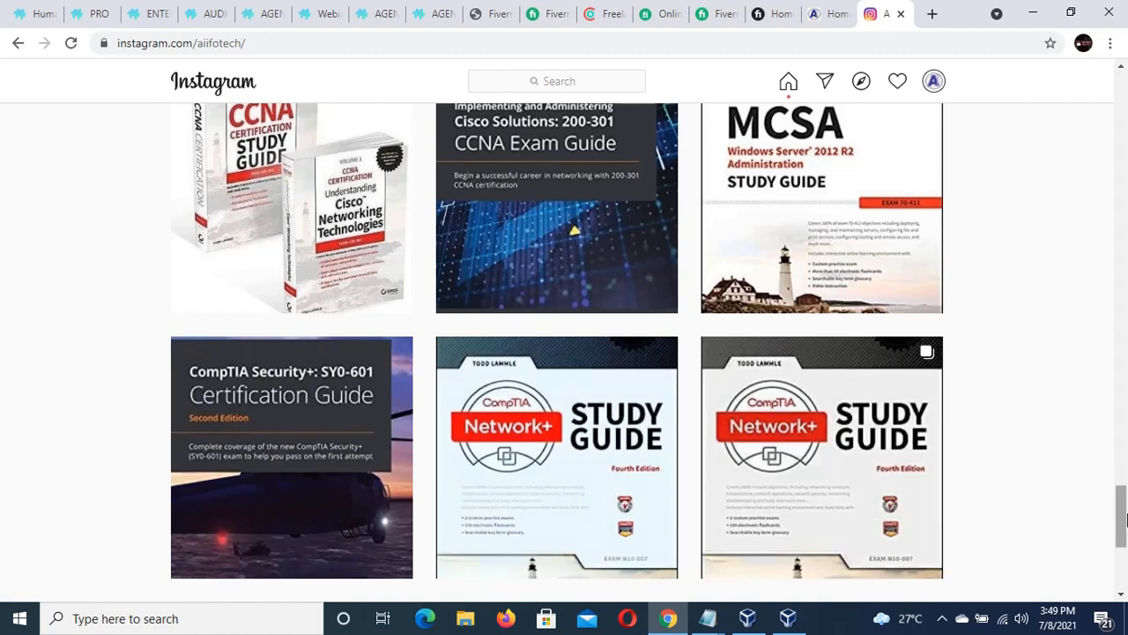
{"action": "left_click_drag", "start_coordinate": [1122, 515], "coordinate": [1123, 558]}
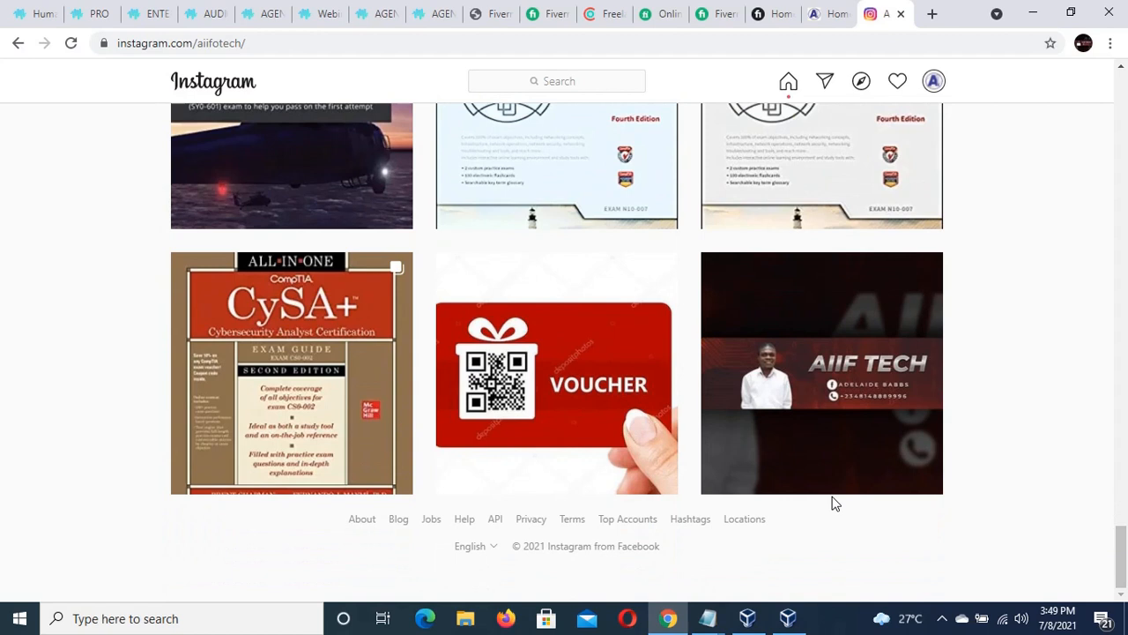
- View the exam voucher post, close it, and return to the profile details at the start of the page
{"action": "left_click", "coordinate": [569, 450]}
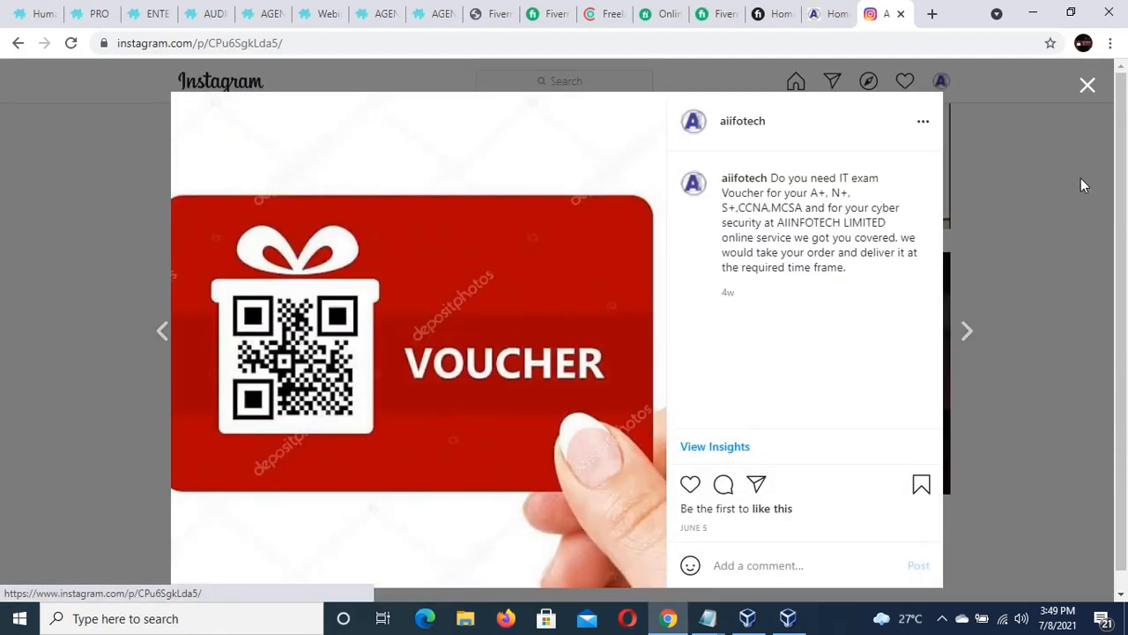
{"action": "left_click", "coordinate": [1088, 87]}
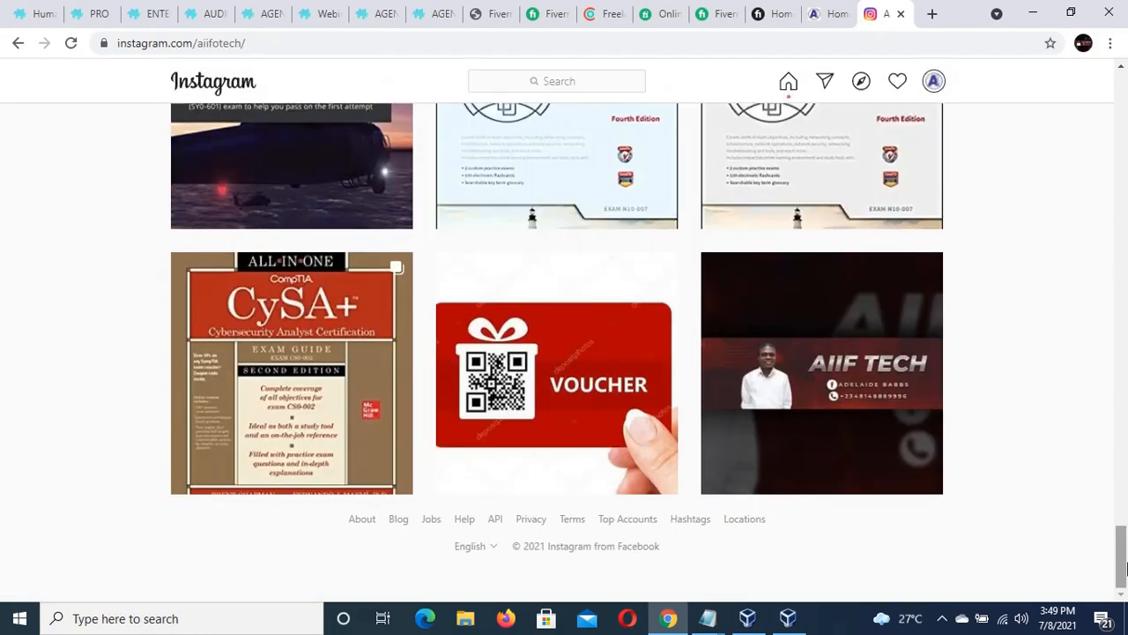
{"action": "left_click_drag", "start_coordinate": [1122, 556], "coordinate": [1123, 84]}
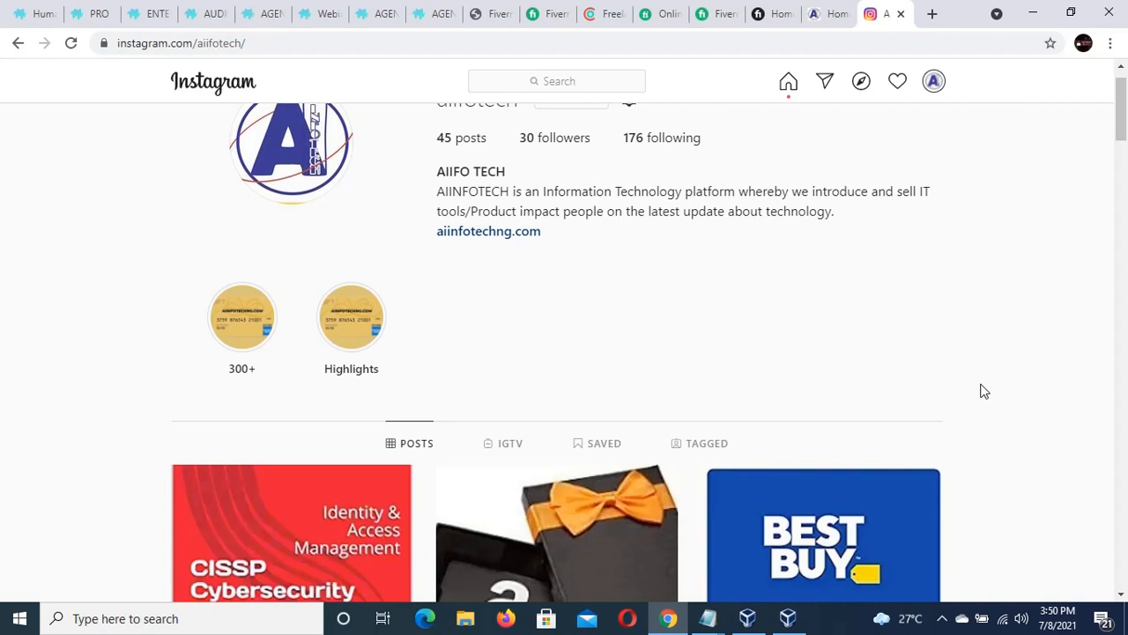
- Switch back to the Windows Server 2016 virtual machine, open Active Directory Users and Computers again, and select technical.local
{"action": "left_click", "coordinate": [798, 624]}
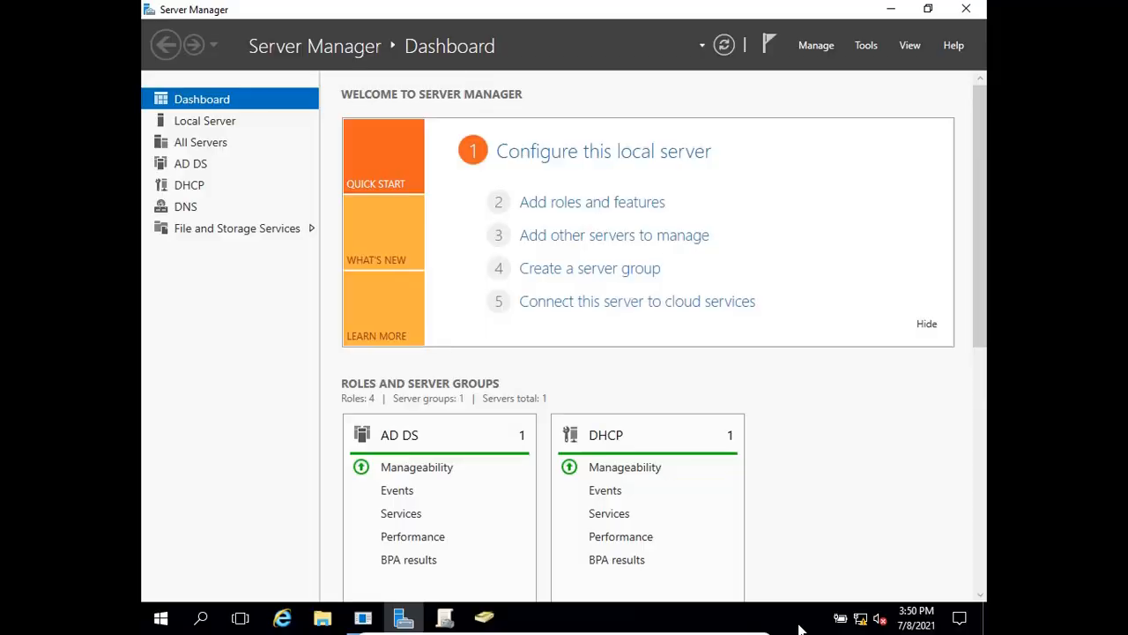
{"action": "left_click", "coordinate": [867, 48]}
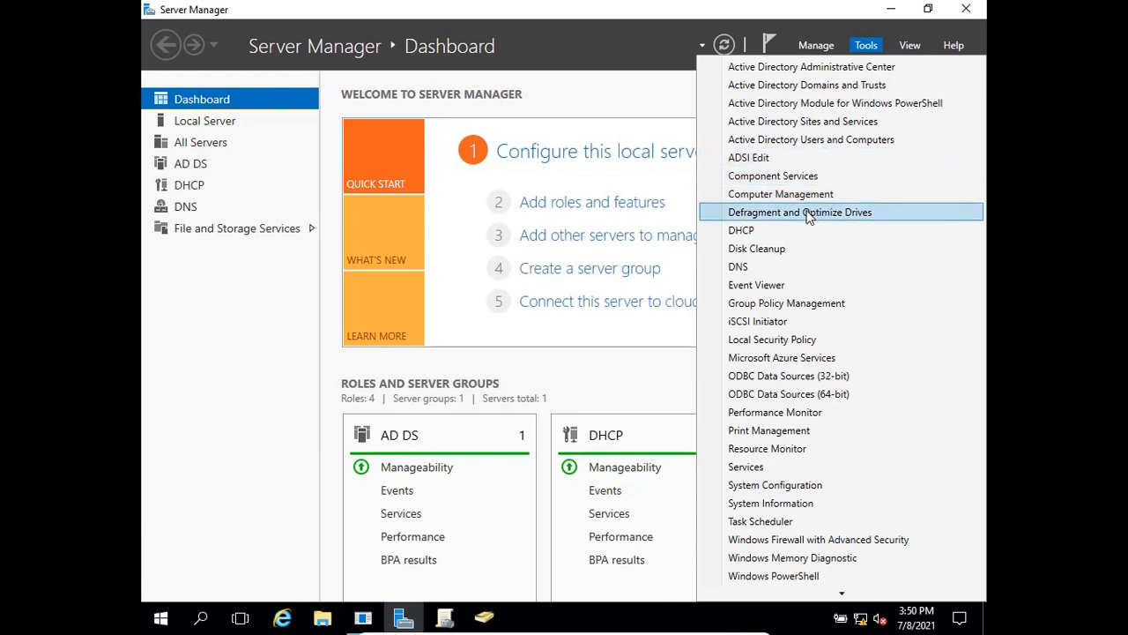
{"action": "left_click", "coordinate": [853, 143]}
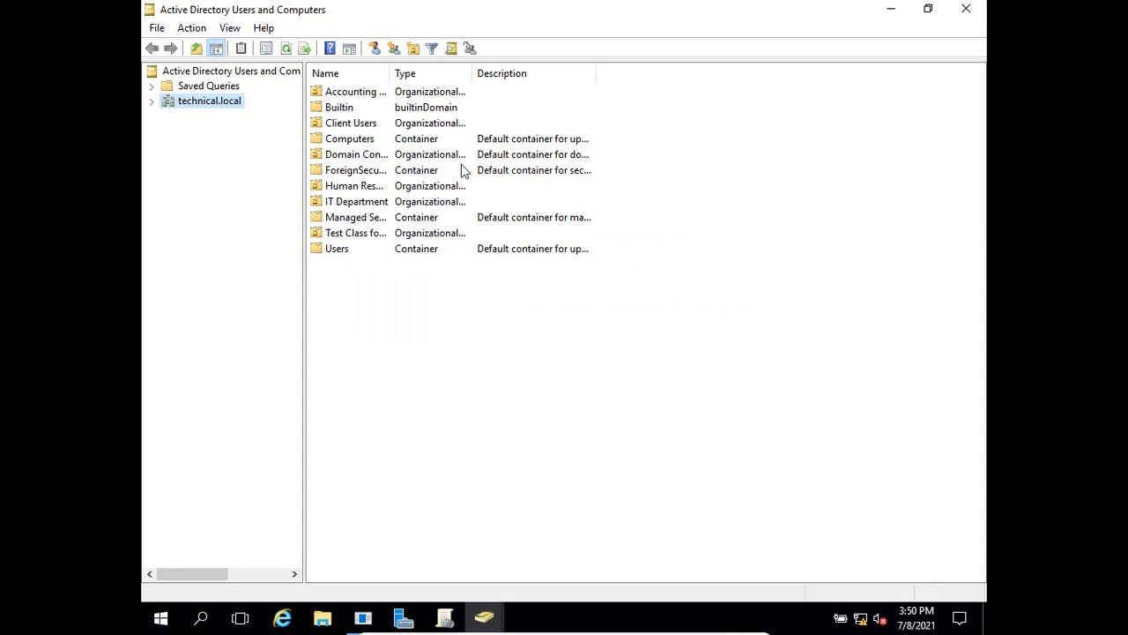
{"action": "left_click", "coordinate": [228, 105]}
{"action": "mouse_move", "coordinate": [484, 618]}
{"action": "mouse_move", "coordinate": [741, 633]}
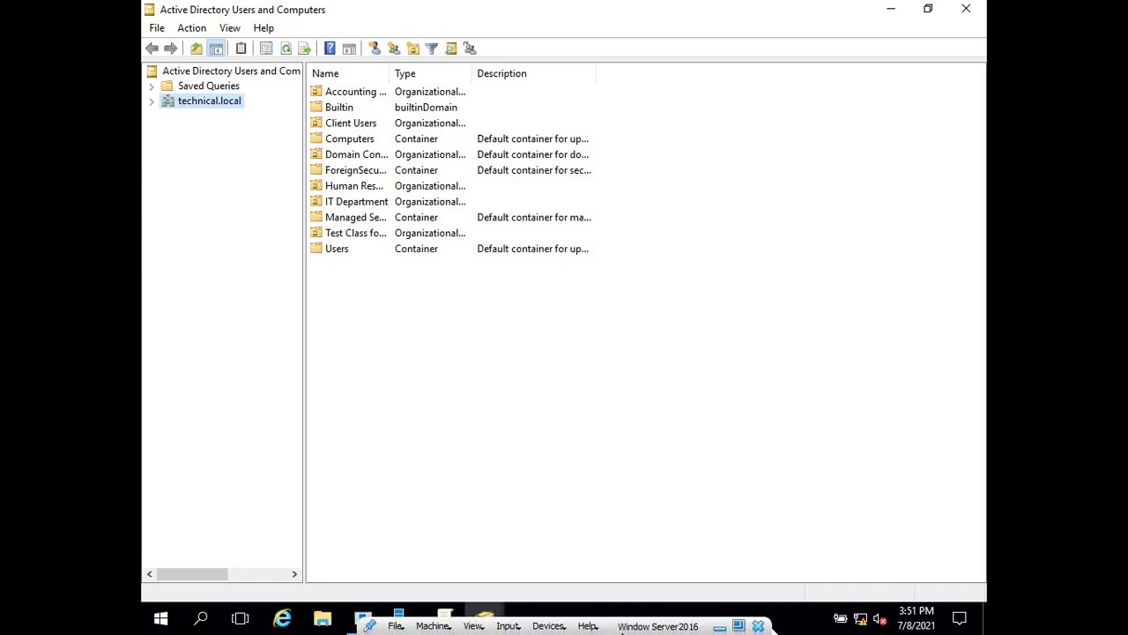
{"action": "left_click", "coordinate": [721, 627]}
{"action": "mouse_move", "coordinate": [716, 618]}
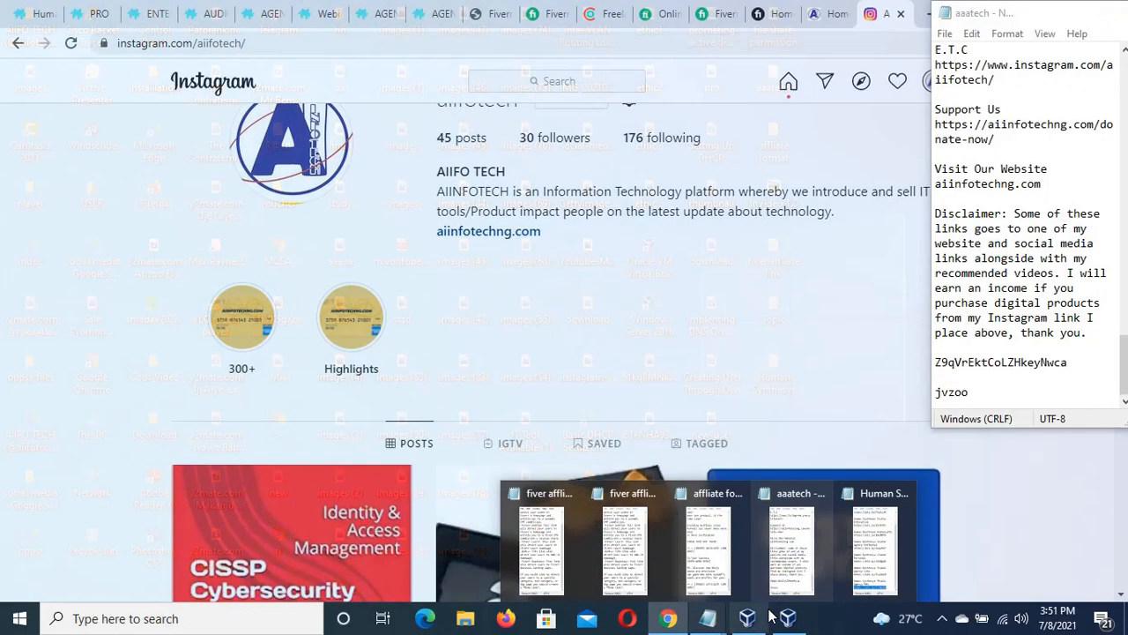
{"action": "left_click", "coordinate": [943, 618]}
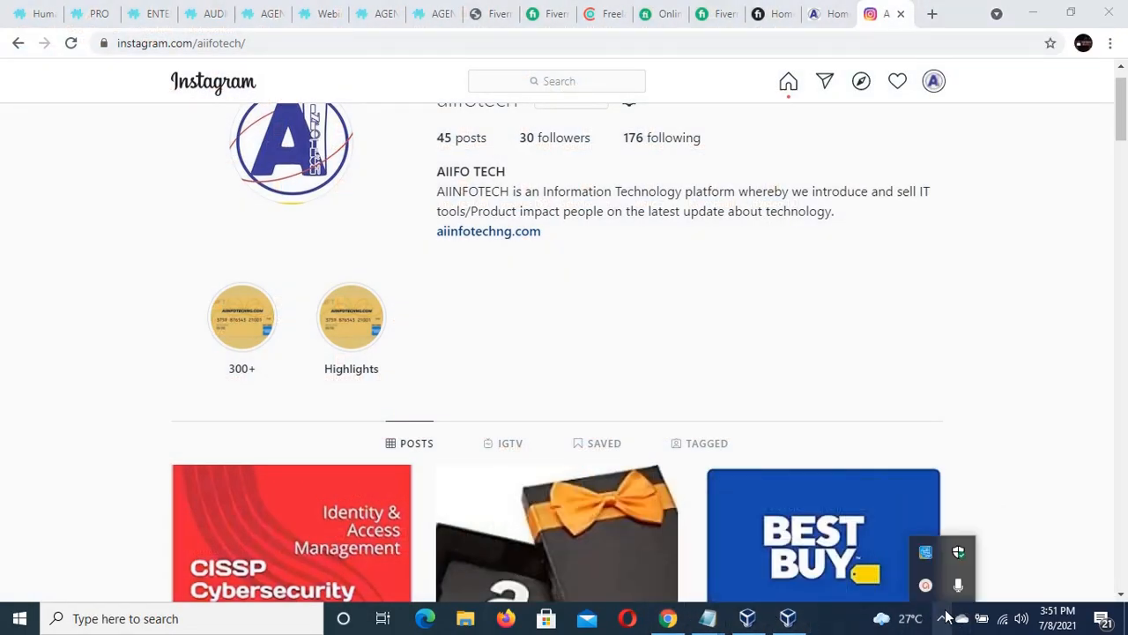
{"action": "left_click", "coordinate": [927, 587]}
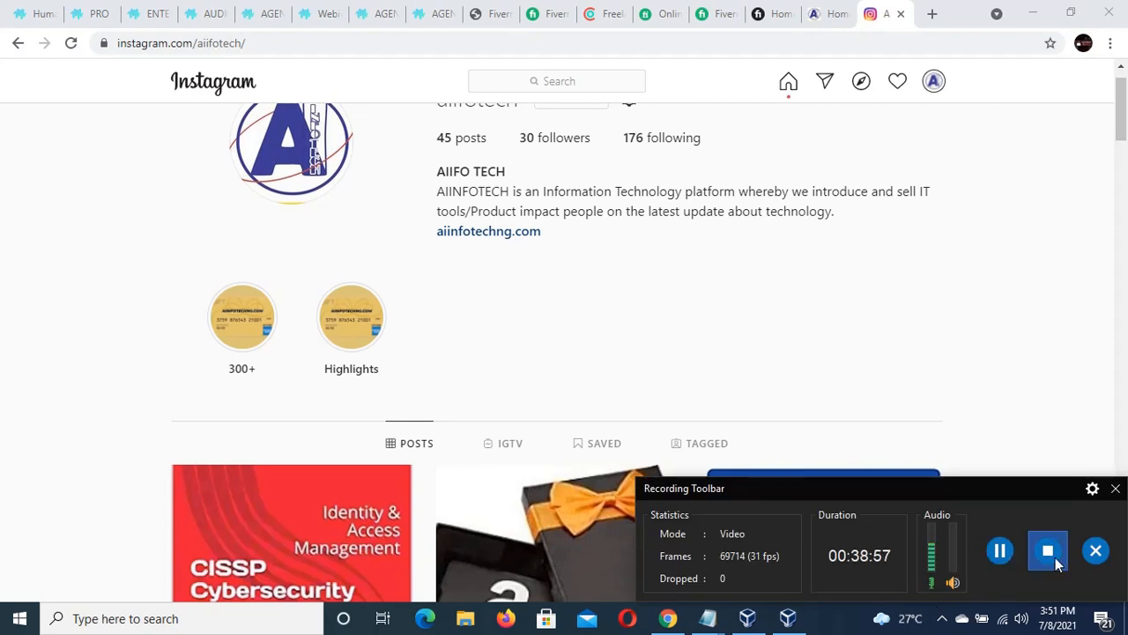